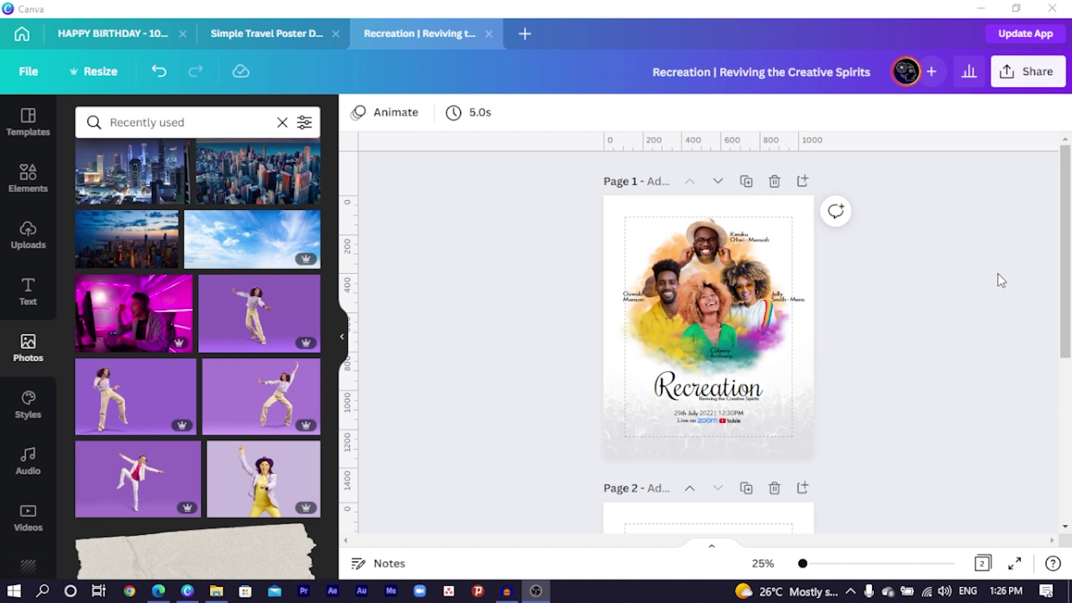
# Step: Examine the finished poster on page 1, the blank page 2 and the recently used photos
pyautogui.scroll(-5, 997, 274)
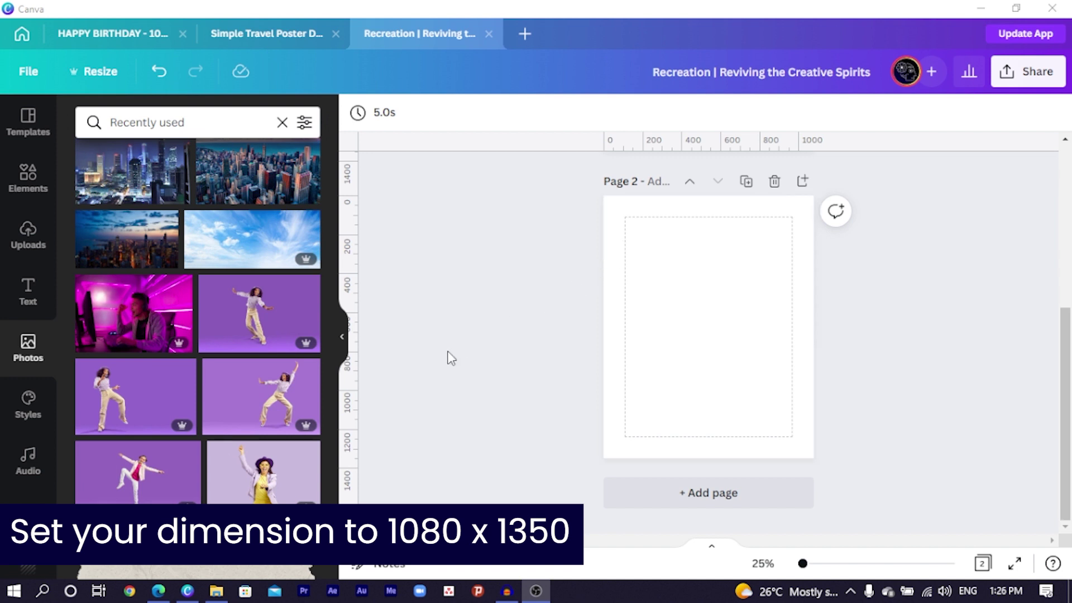
pyautogui.scroll(-4, 143, 359)
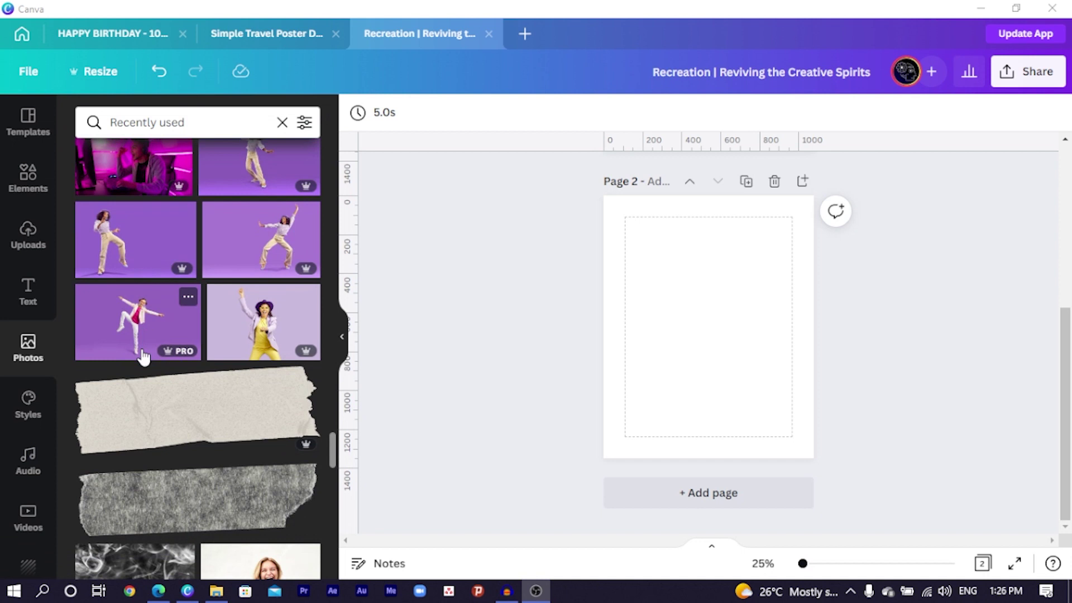
pyautogui.scroll(-2, 144, 359)
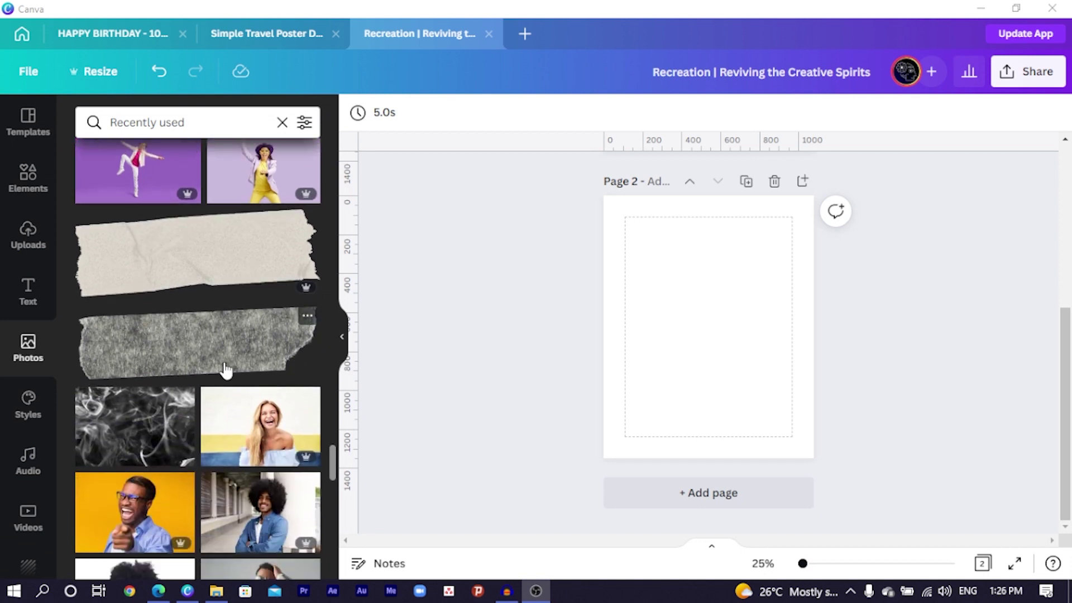
pyautogui.scroll(4, 474, 352)
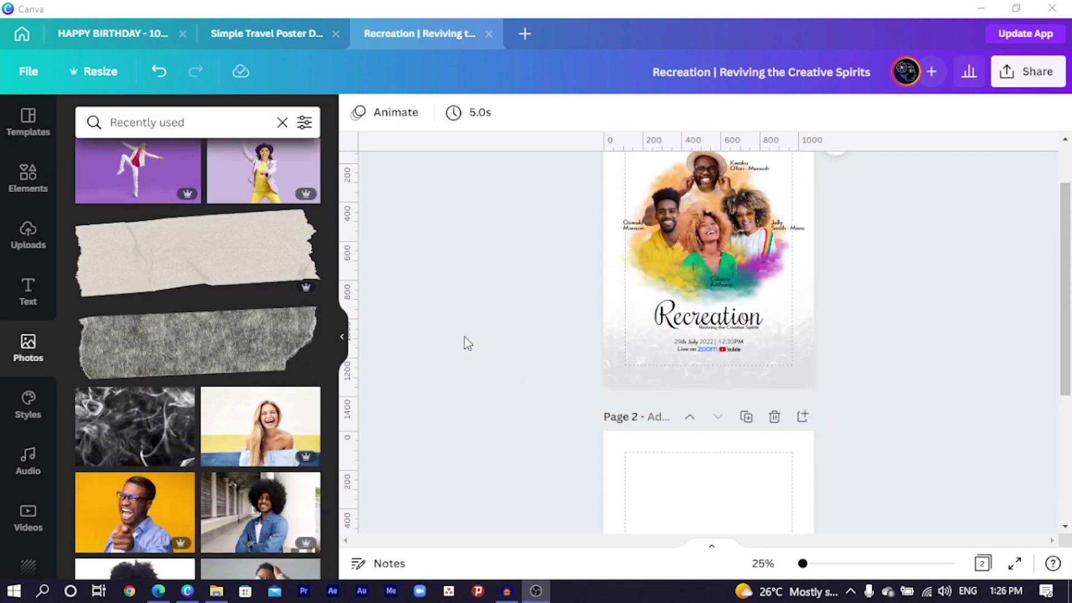
pyautogui.scroll(1, 446, 344)
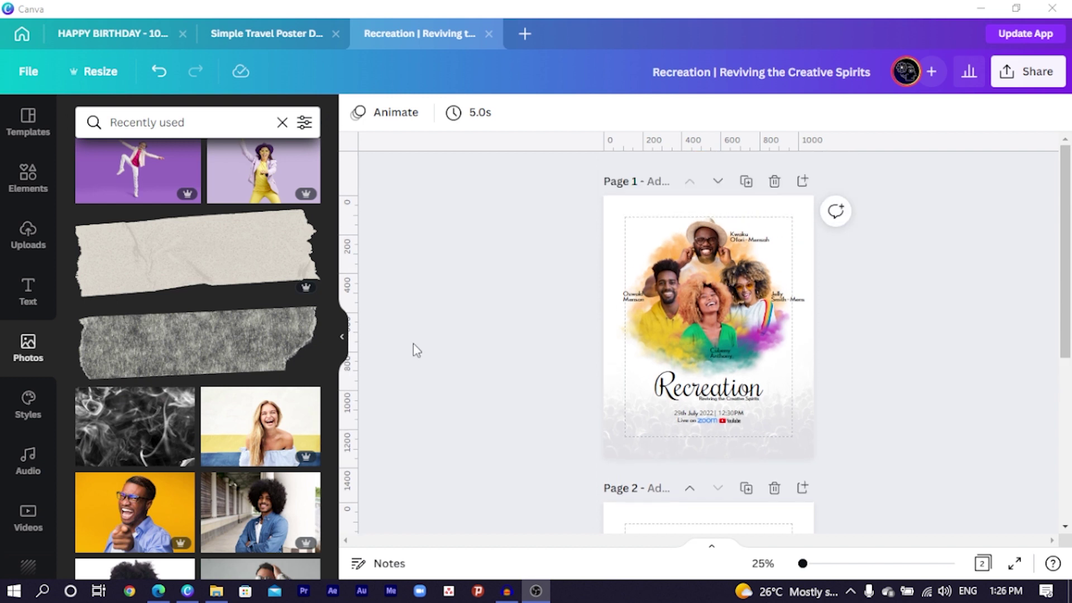
pyautogui.scroll(3, 113, 314)
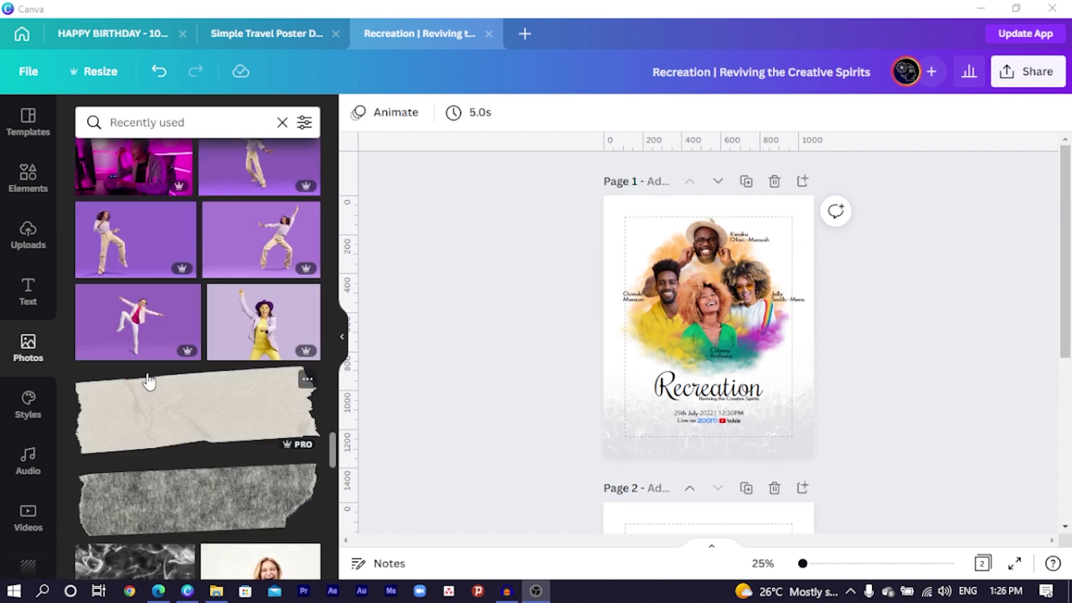
pyautogui.scroll(3, 166, 353)
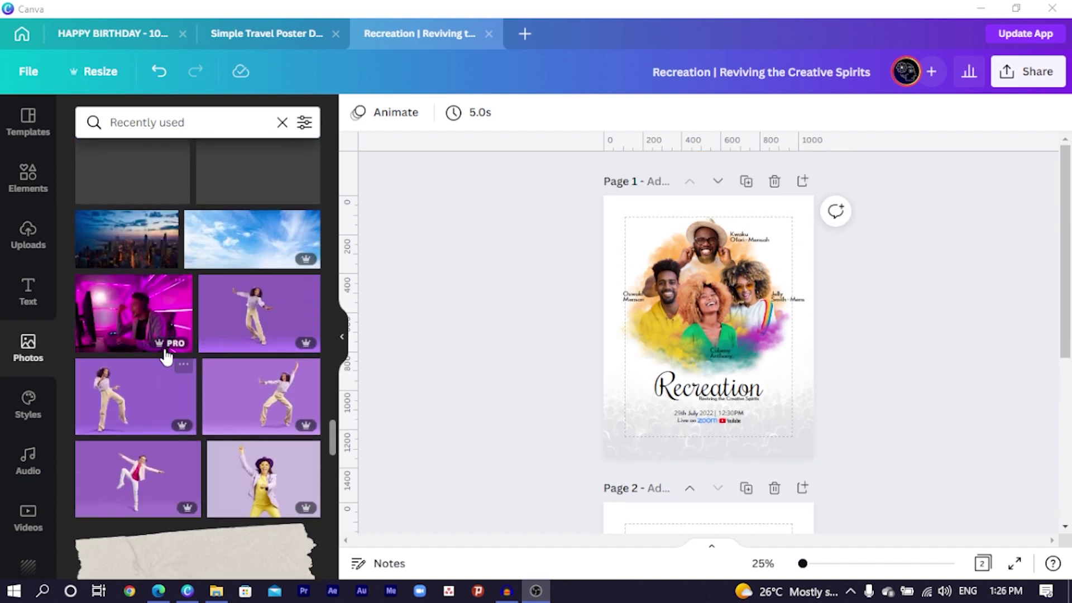
pyautogui.scroll(-5, 642, 329)
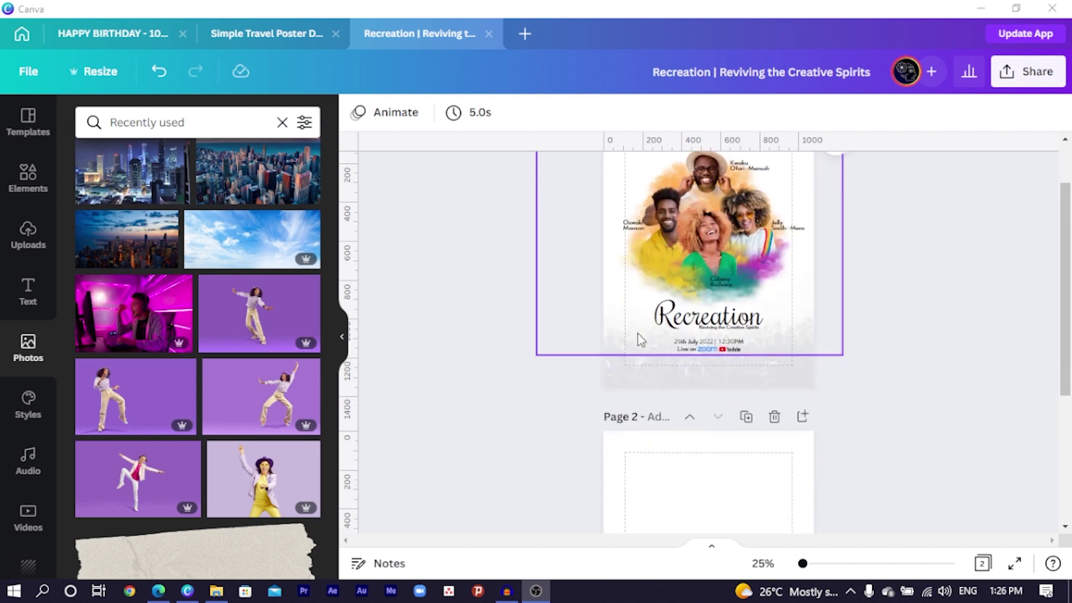
pyautogui.scroll(-3, 204, 409)
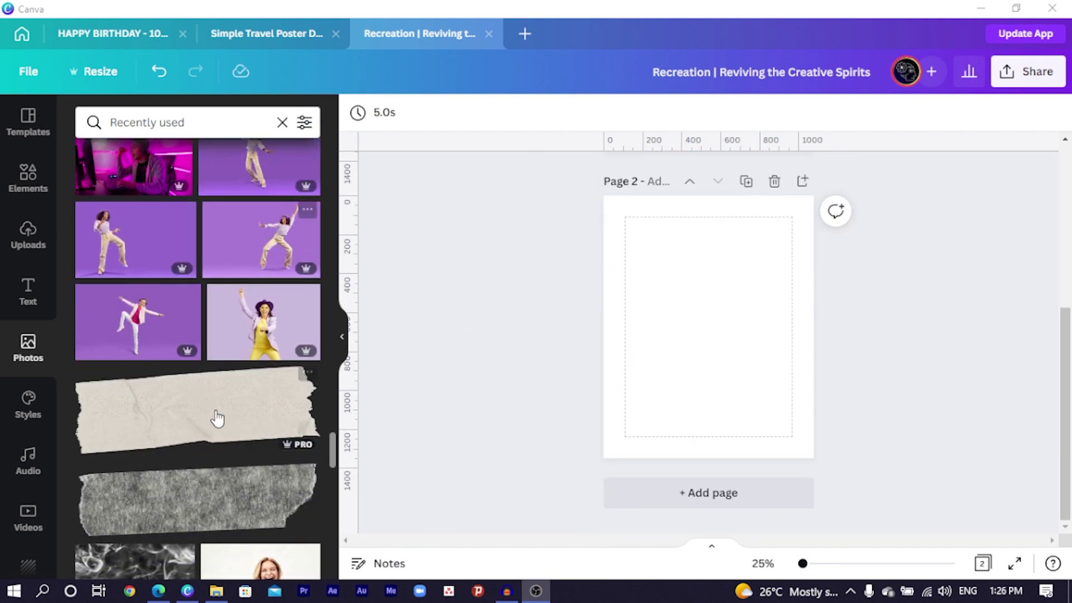
# Step: Add the recently used photo of the woman in the purple hat and yellow outfit to page 2
pyautogui.scroll(-4, 216, 418)
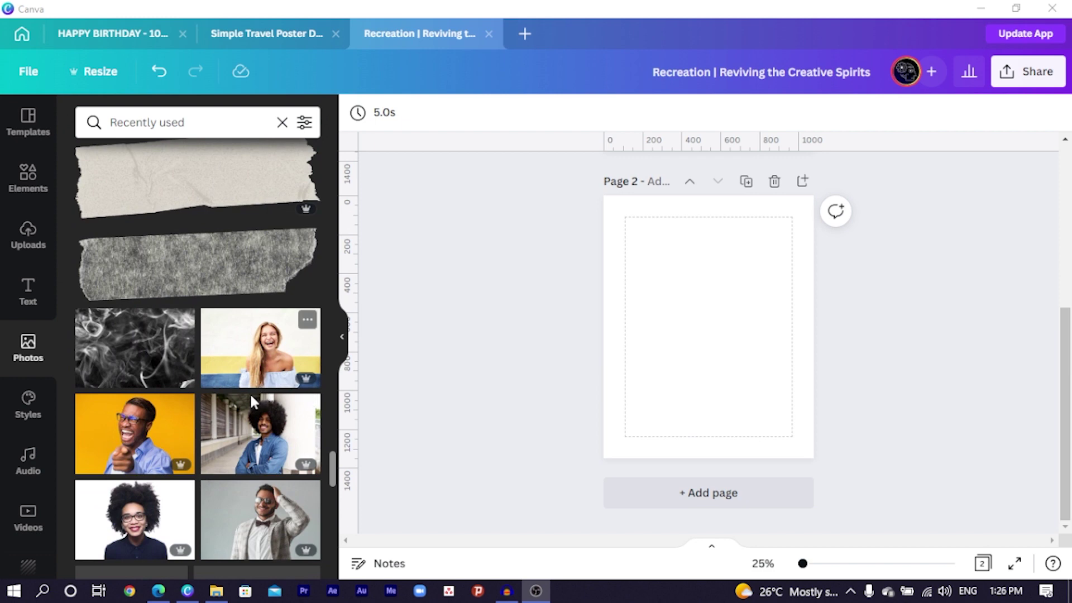
pyautogui.scroll(4, 267, 357)
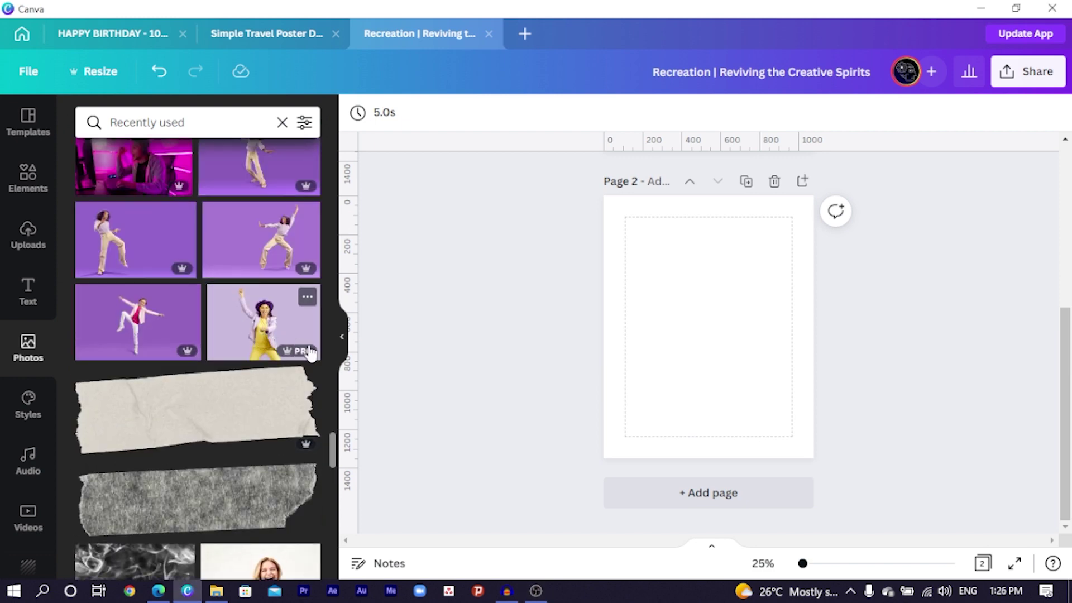
pyautogui.click(264, 330)
# Step: Find the recently used photo of the man in the white hat and T-shirt and add it to page 2
pyautogui.scroll(-7, 197, 412)
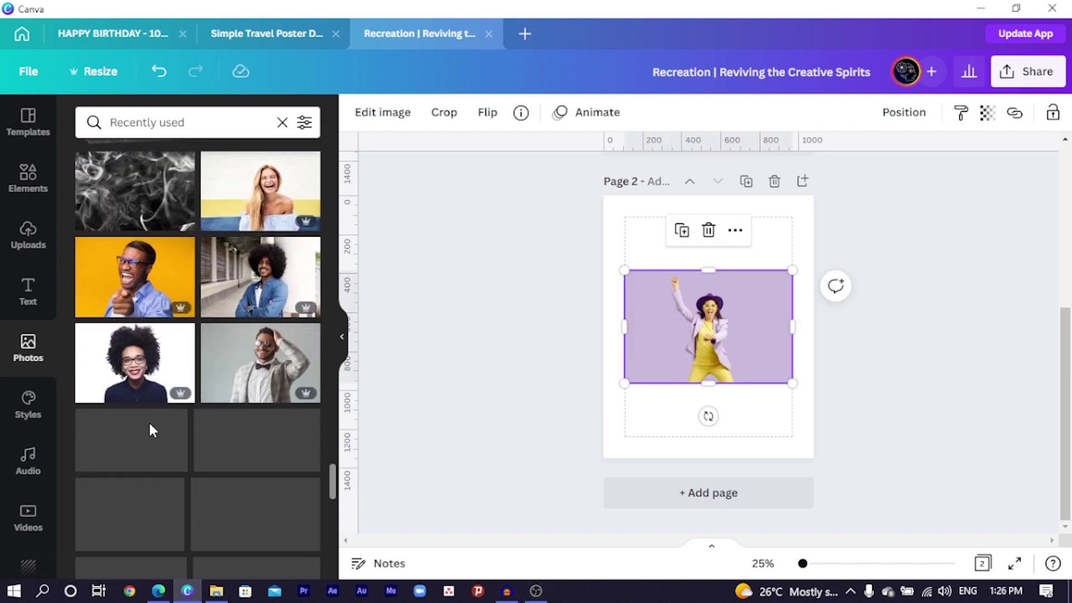
pyautogui.scroll(-7, 190, 410)
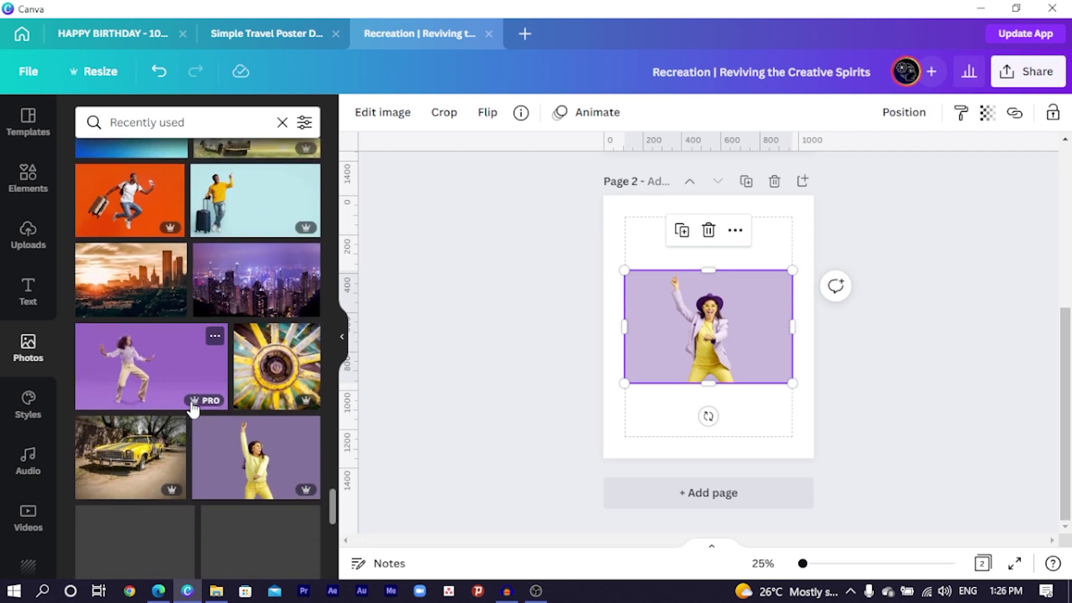
pyautogui.scroll(5, 190, 398)
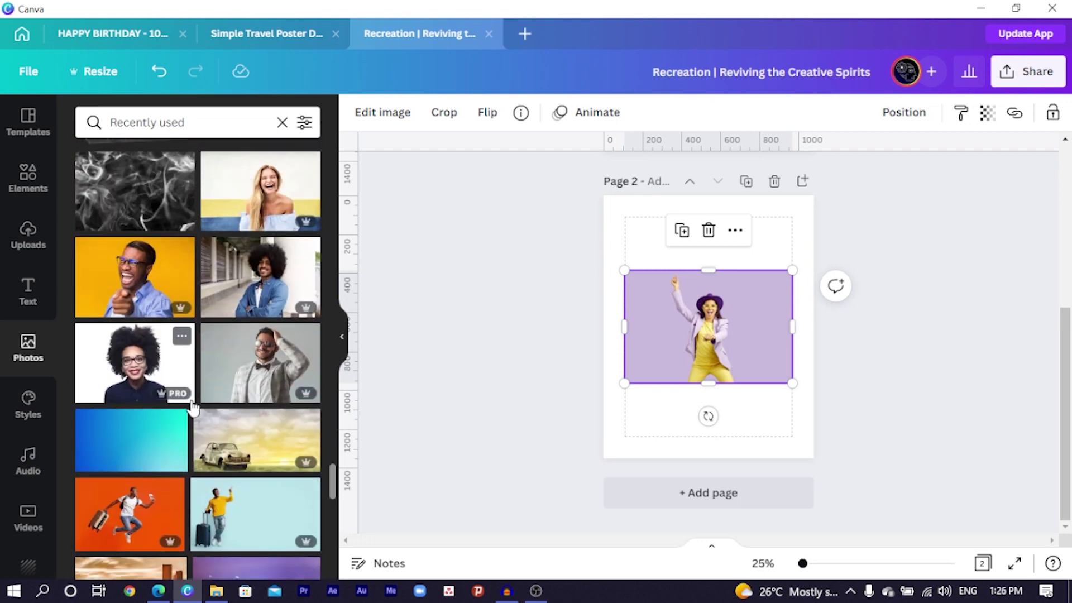
pyautogui.scroll(6, 216, 374)
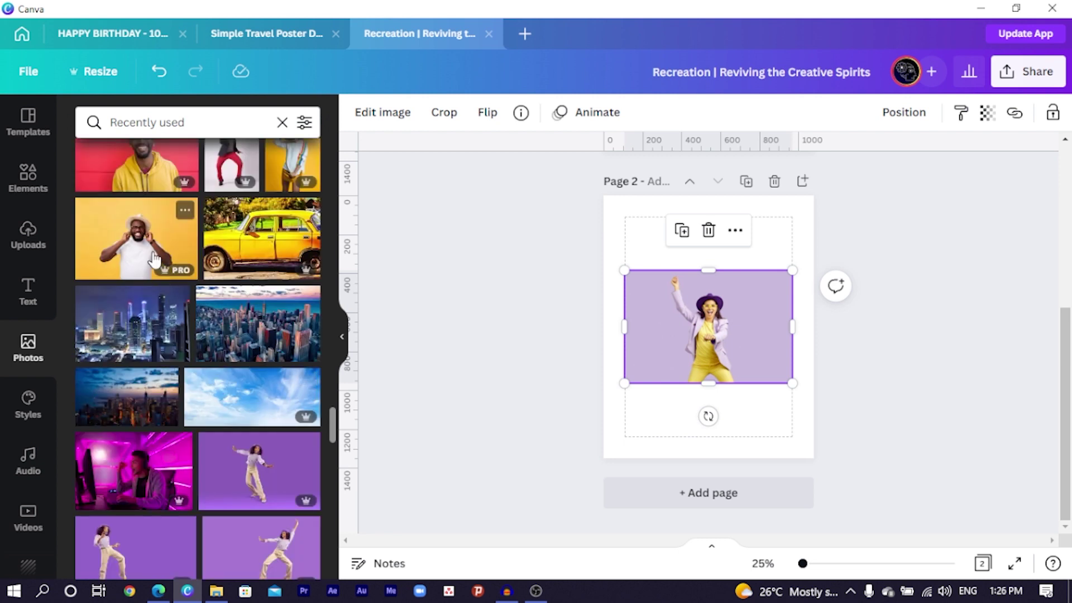
pyautogui.moveTo(140, 243); pyautogui.dragTo(630, 382)
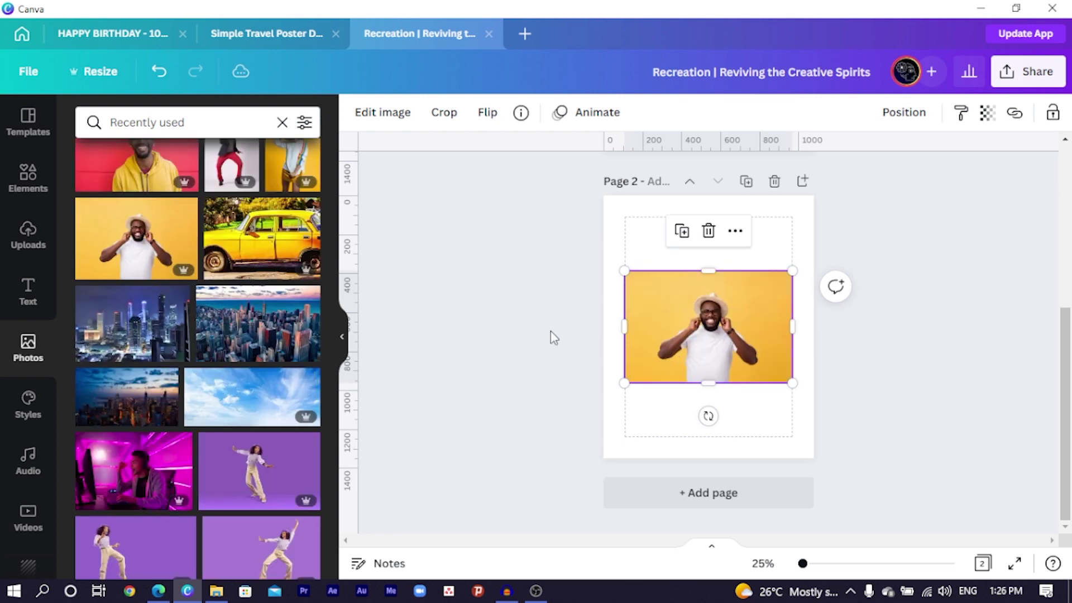
# Step: Add the photos of the man in the yellow hoodie and the curly-haired woman in sunglasses to page 2
pyautogui.scroll(3, 184, 402)
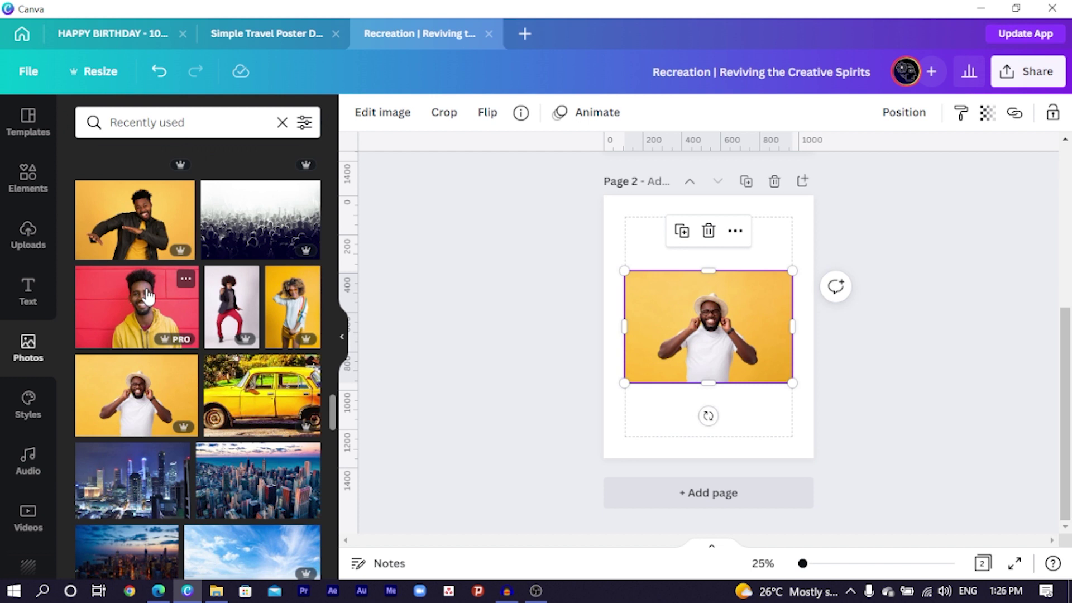
pyautogui.click(152, 296)
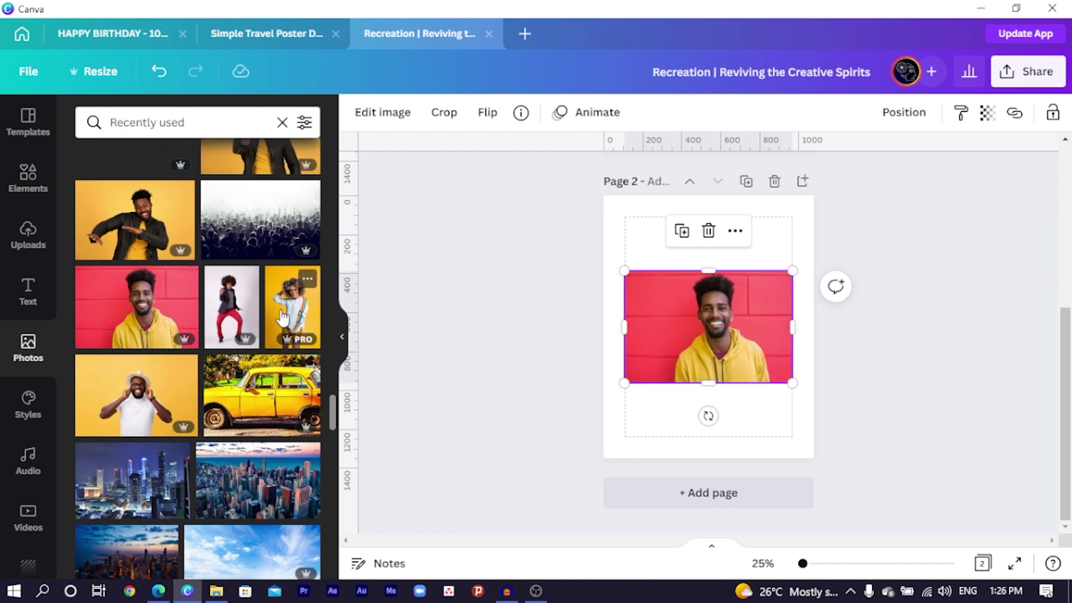
pyautogui.moveTo(282, 318); pyautogui.dragTo(797, 342)
# Step: Move the yellow-hoodie photo to the lower left of page 2 and the white-hat photo to its upper-left corner
pyautogui.moveTo(658, 339); pyautogui.dragTo(631, 439)
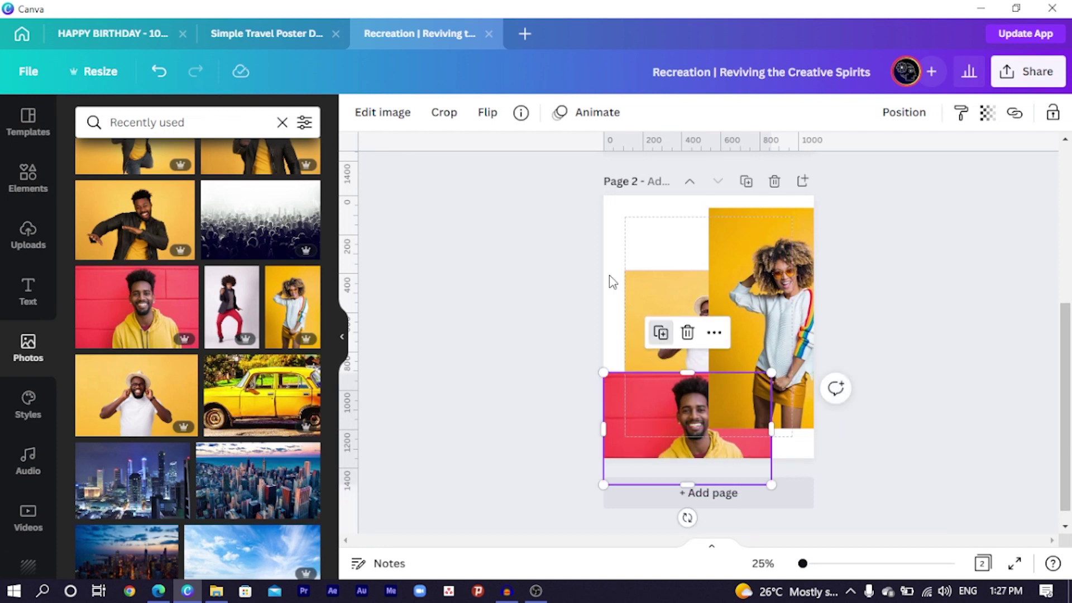
pyautogui.moveTo(663, 296); pyautogui.dragTo(598, 229)
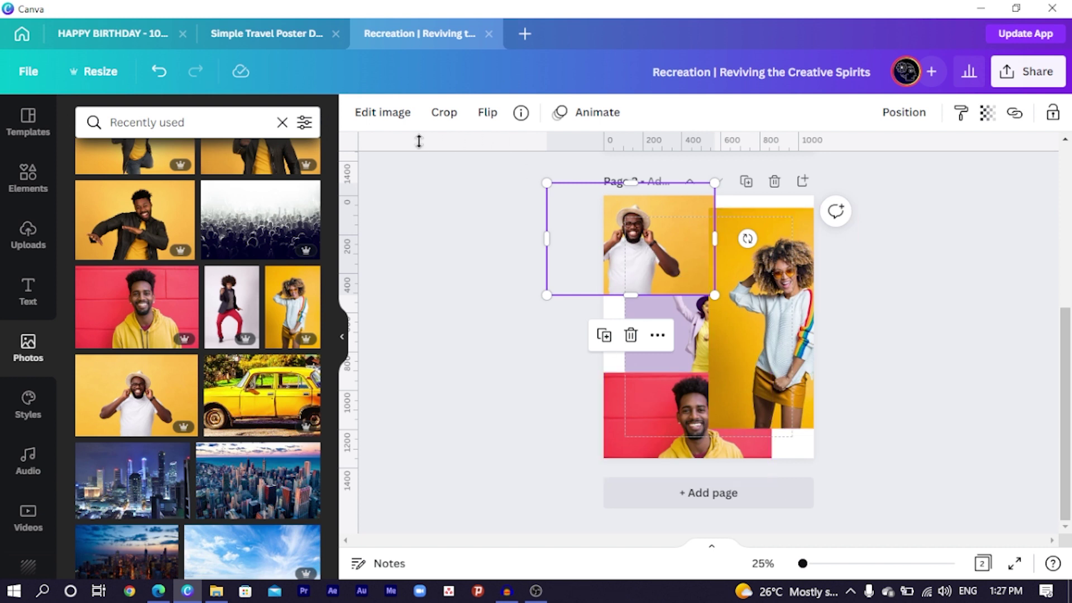
# Step: Remove the backgrounds from the photos of the man in the white hat and the curly-haired woman
pyautogui.click(406, 116)
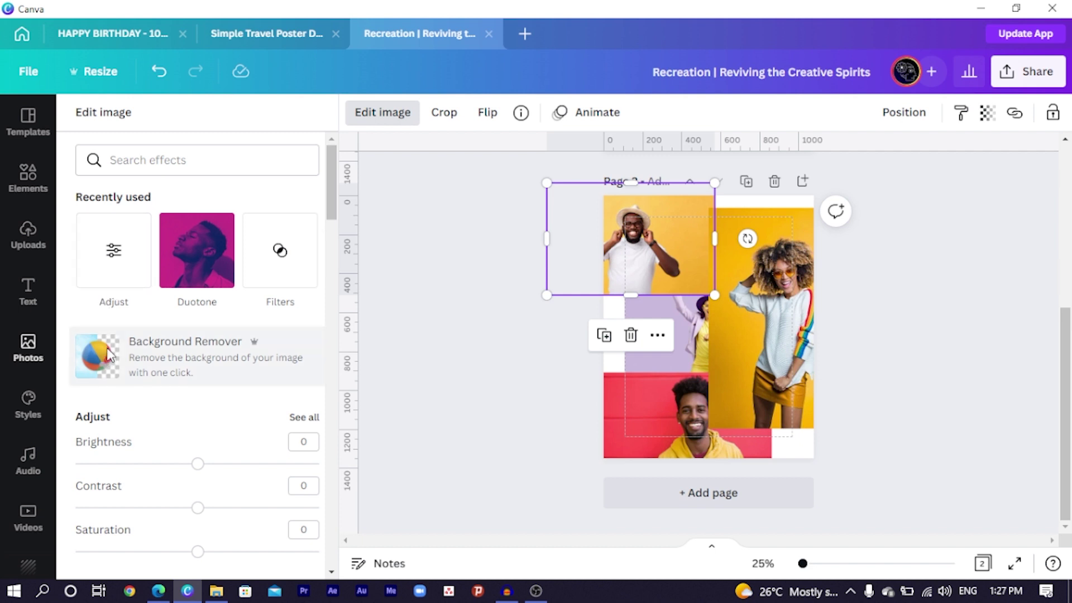
pyautogui.click(168, 381)
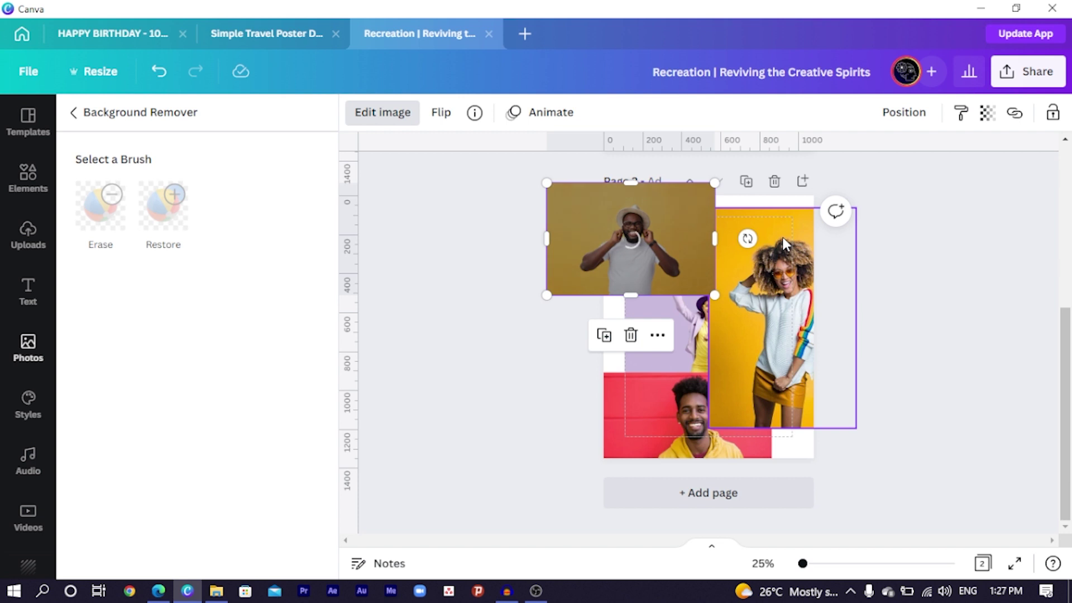
pyautogui.click(767, 317)
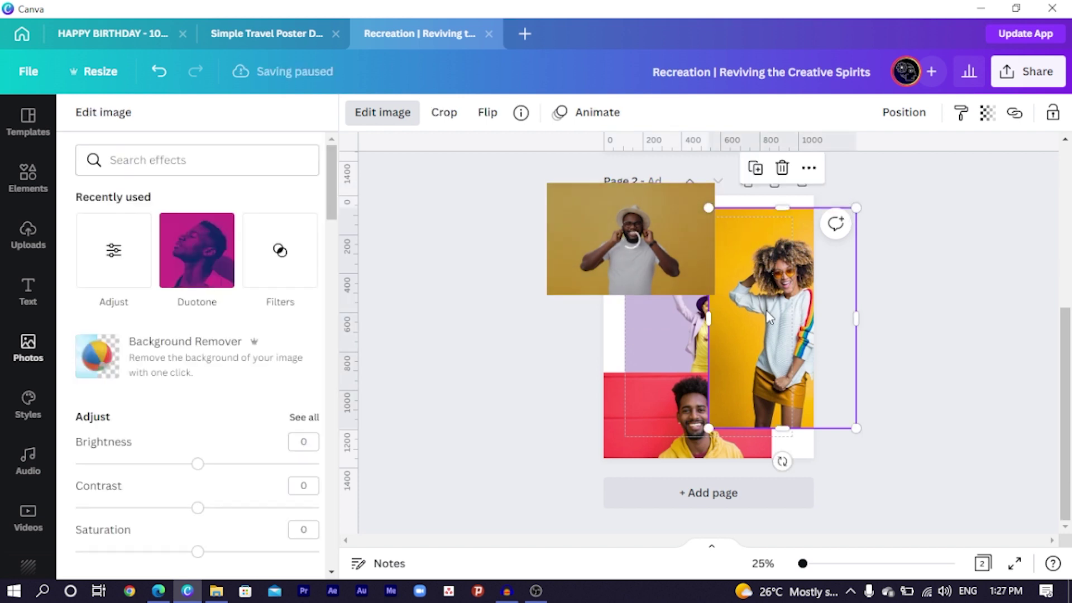
pyautogui.click(147, 368)
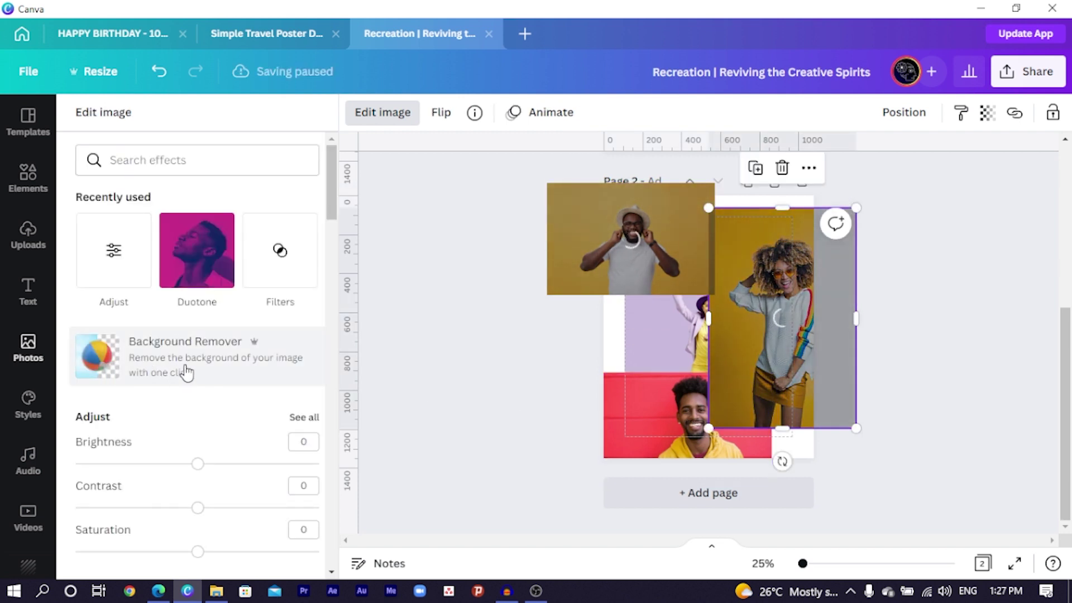
# Step: Remove the backgrounds from the photos of the woman in the purple hat and the man in the yellow hoodie
pyautogui.click(659, 333)
pyautogui.click(247, 349)
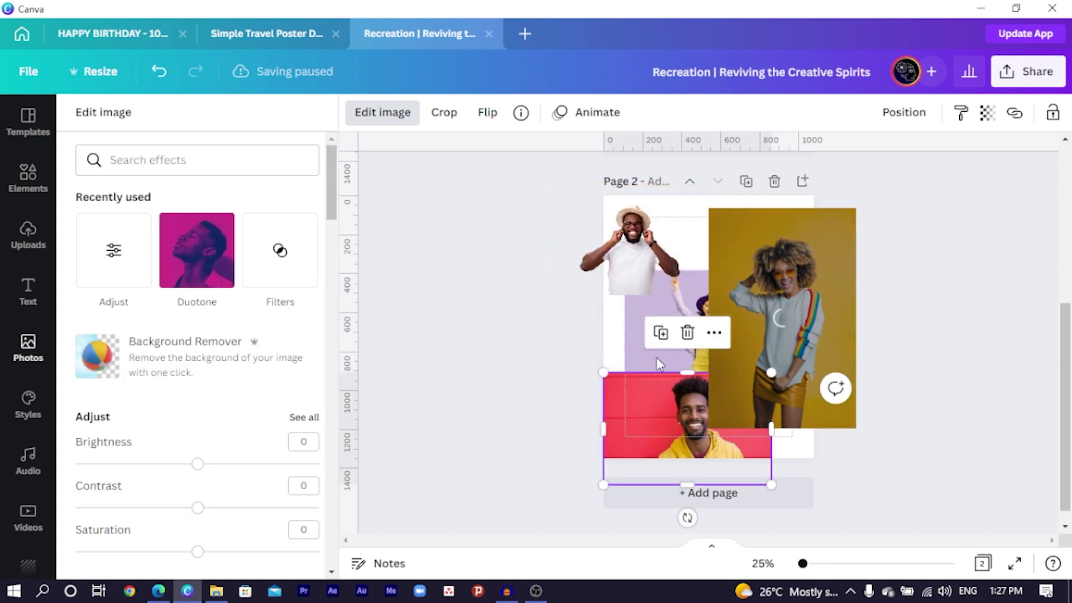
pyautogui.click(176, 354)
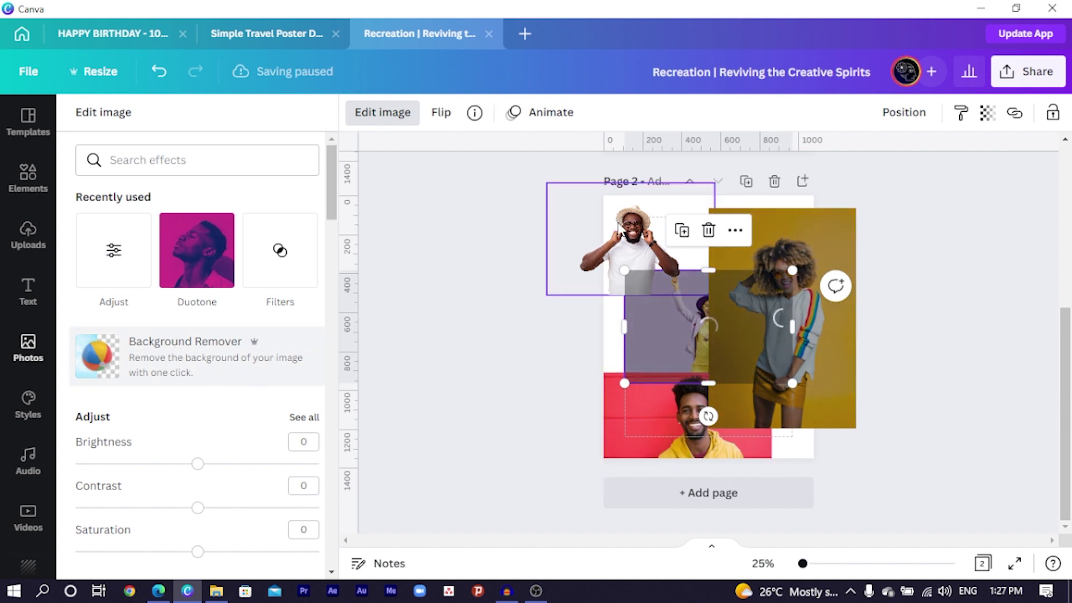
pyautogui.click(662, 430)
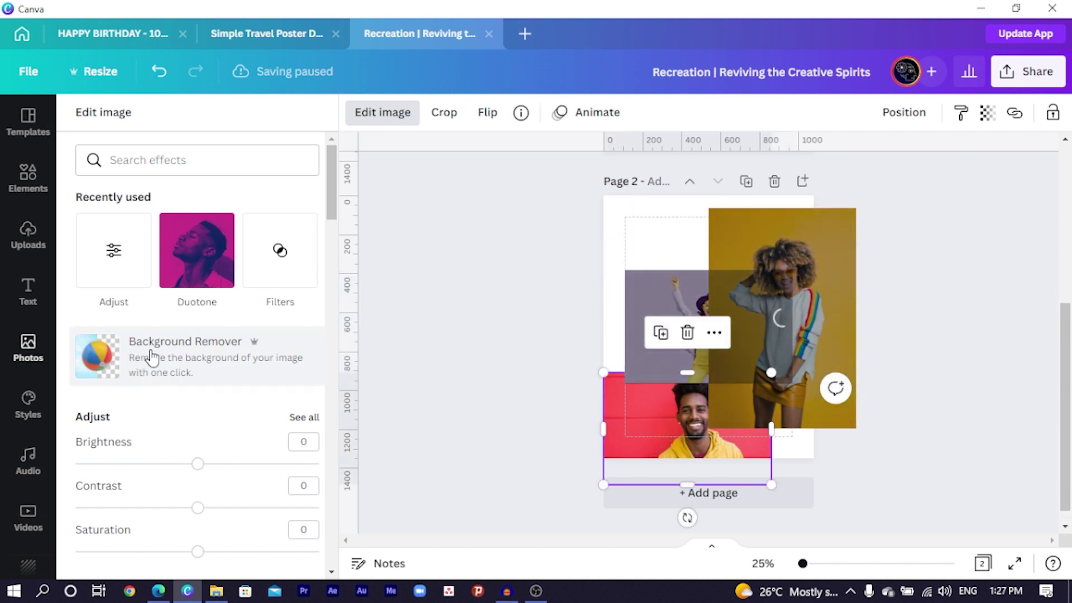
pyautogui.click(174, 349)
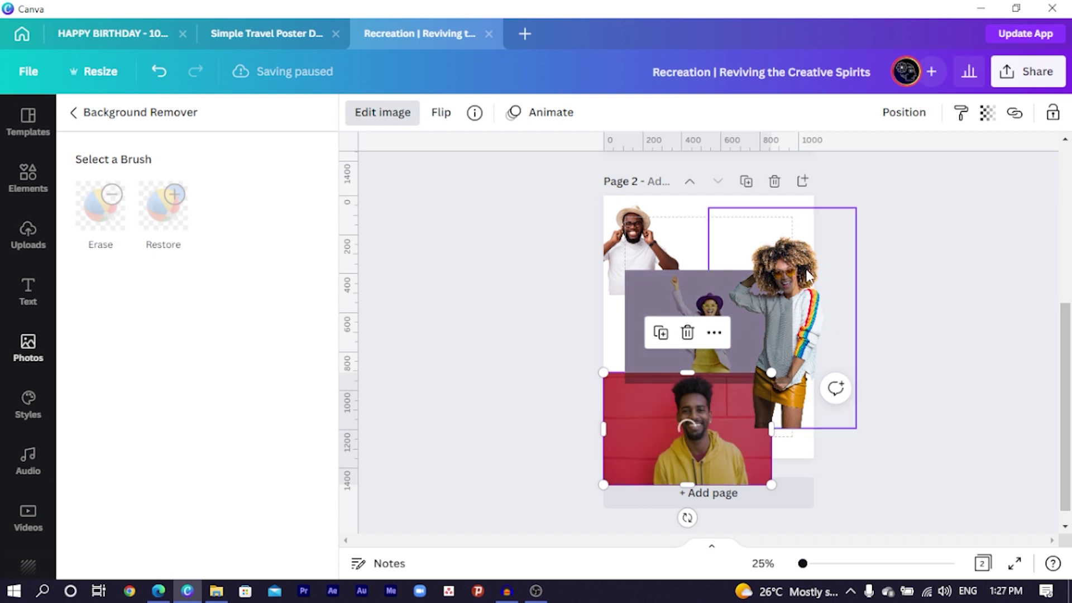
# Step: Move the cutout of the man in the white hat to the upper centre of page 2
pyautogui.click(636, 241)
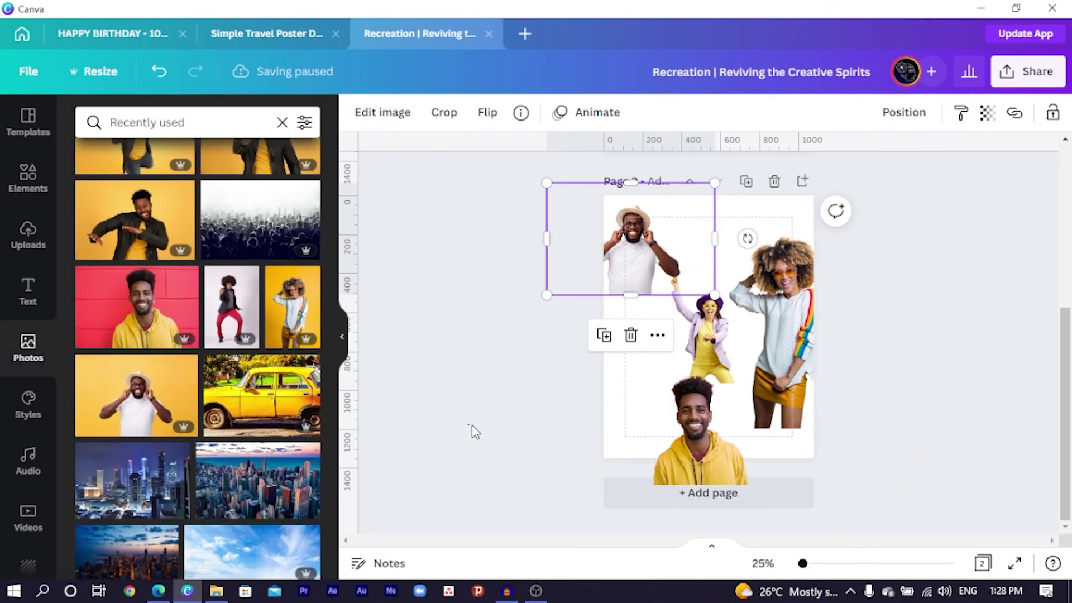
pyautogui.click(472, 428)
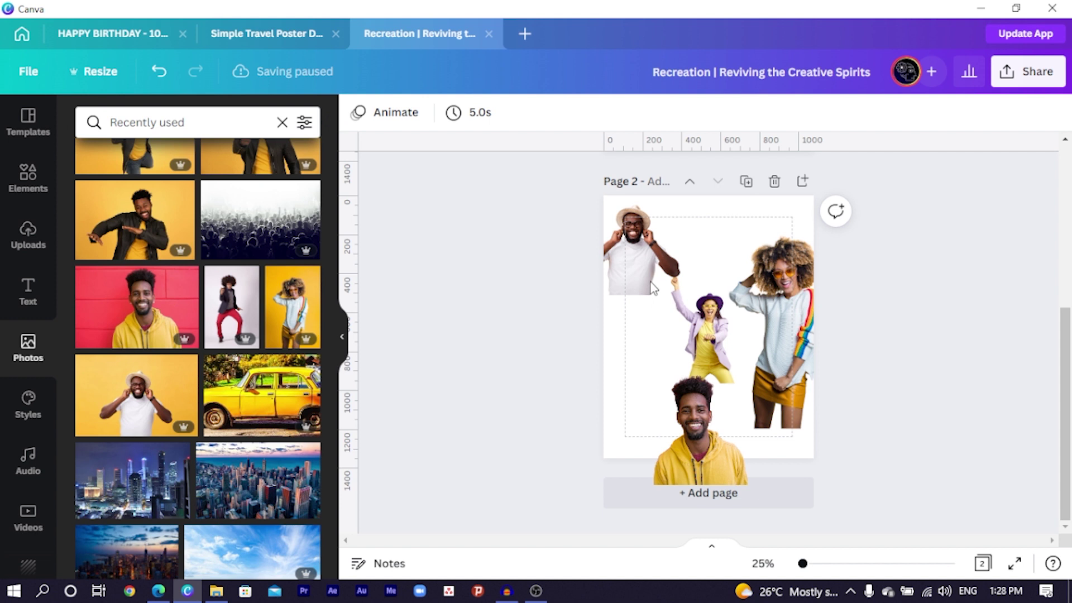
pyautogui.moveTo(639, 264); pyautogui.dragTo(724, 289)
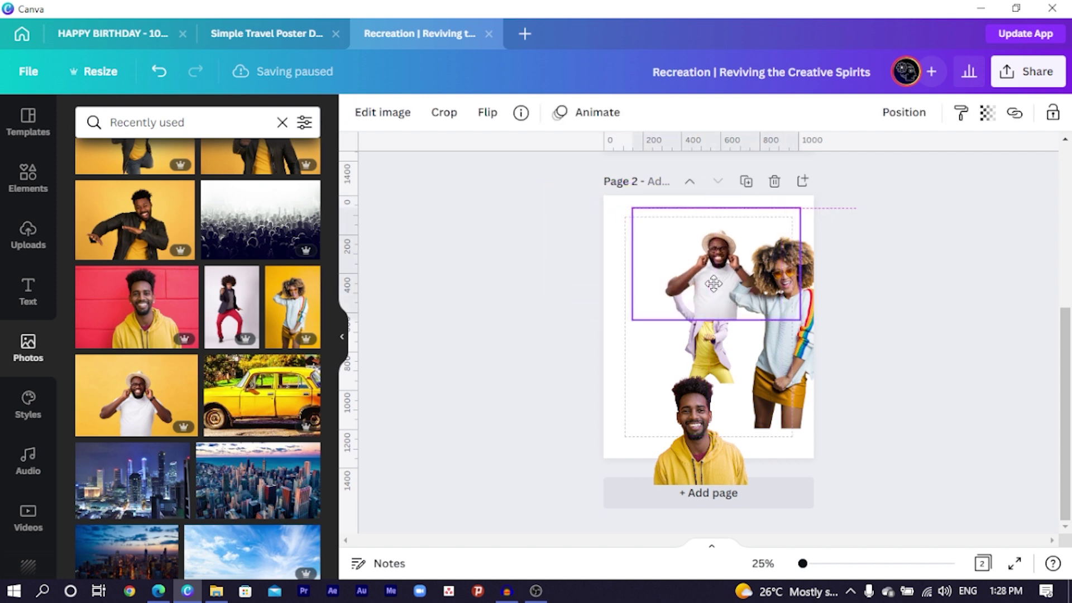
# Step: Crop the curly-haired woman's cutout to her upper body and scale it down to suit the man in the white hat
pyautogui.moveTo(775, 420); pyautogui.dragTo(776, 319)
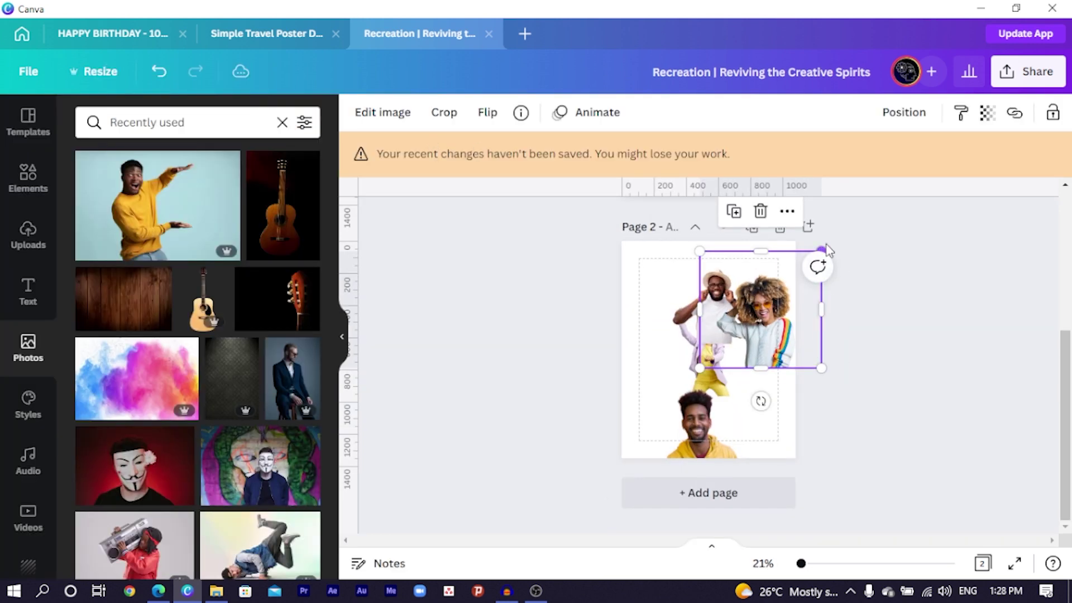
pyautogui.moveTo(820, 249); pyautogui.dragTo(790, 282)
# Step: Position the curly-haired woman just to the right of the man in the white hat, overlapping his shoulder
pyautogui.moveTo(756, 349); pyautogui.dragTo(757, 327)
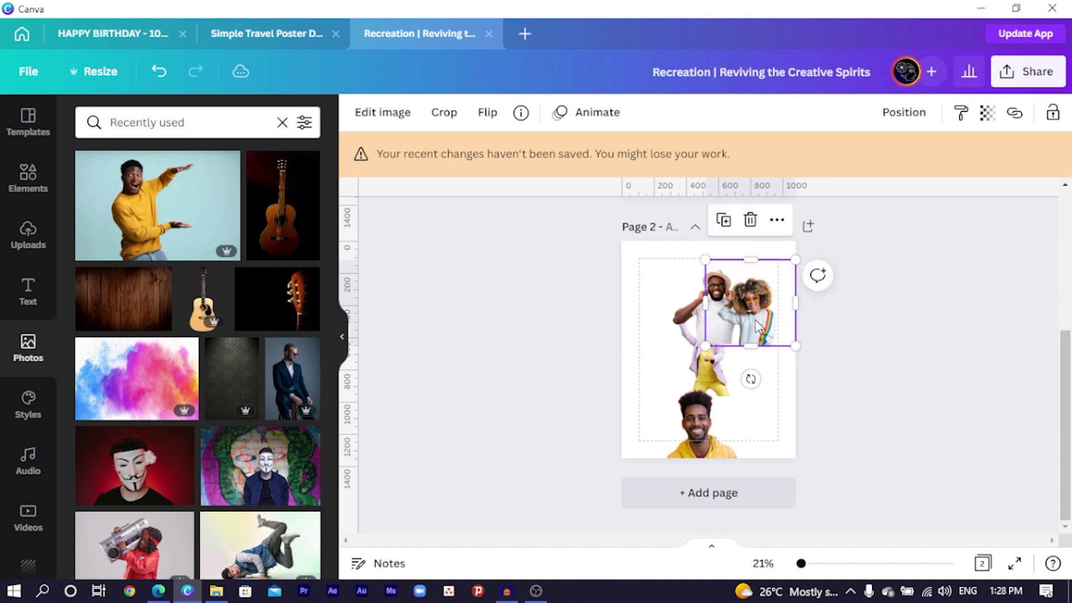
pyautogui.hotkey('ctrl', '+')
pyautogui.hotkey('ctrl', '+')
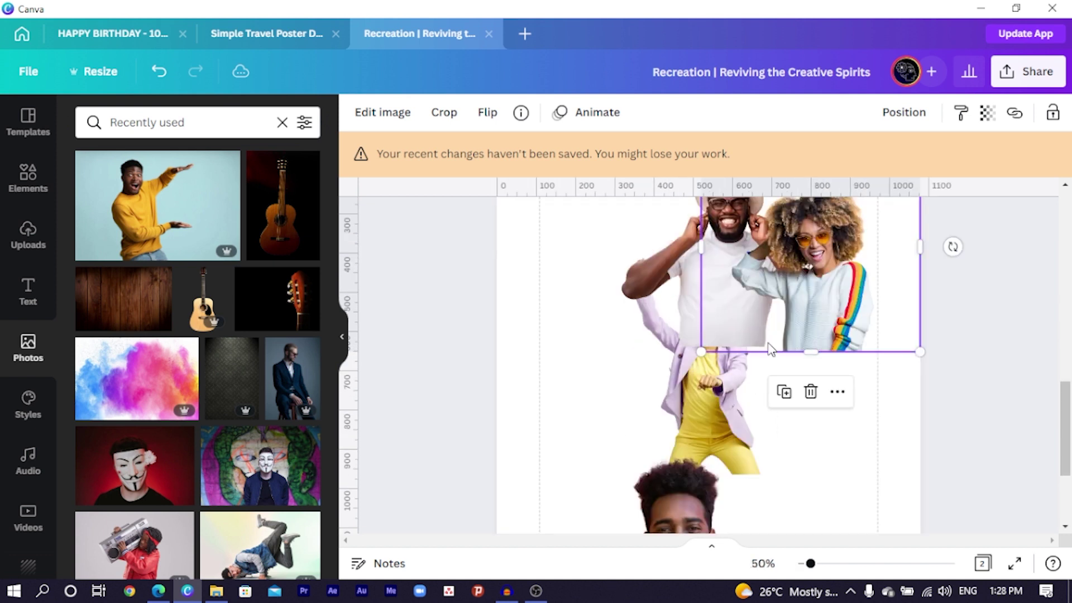
pyautogui.scroll(1, 790, 335)
pyautogui.moveTo(791, 336); pyautogui.dragTo(784, 354)
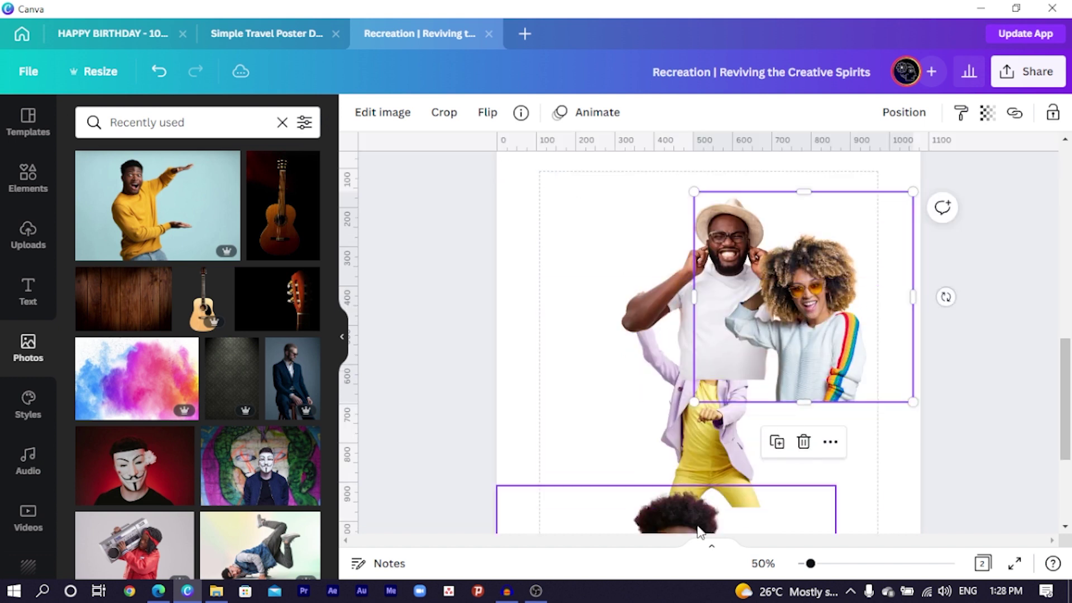
# Step: Move the cutout of the woman in the purple hat beside the man in the white hat and crop it to her upper body
pyautogui.moveTo(698, 434); pyautogui.dragTo(565, 371)
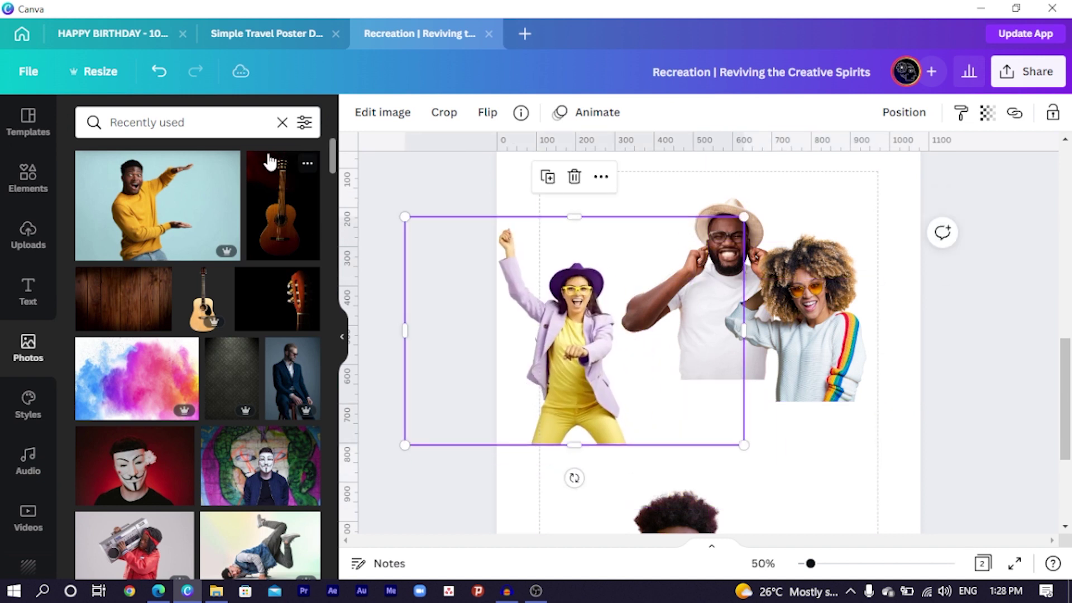
pyautogui.moveTo(574, 445); pyautogui.dragTo(572, 374)
pyautogui.moveTo(743, 294); pyautogui.dragTo(624, 283)
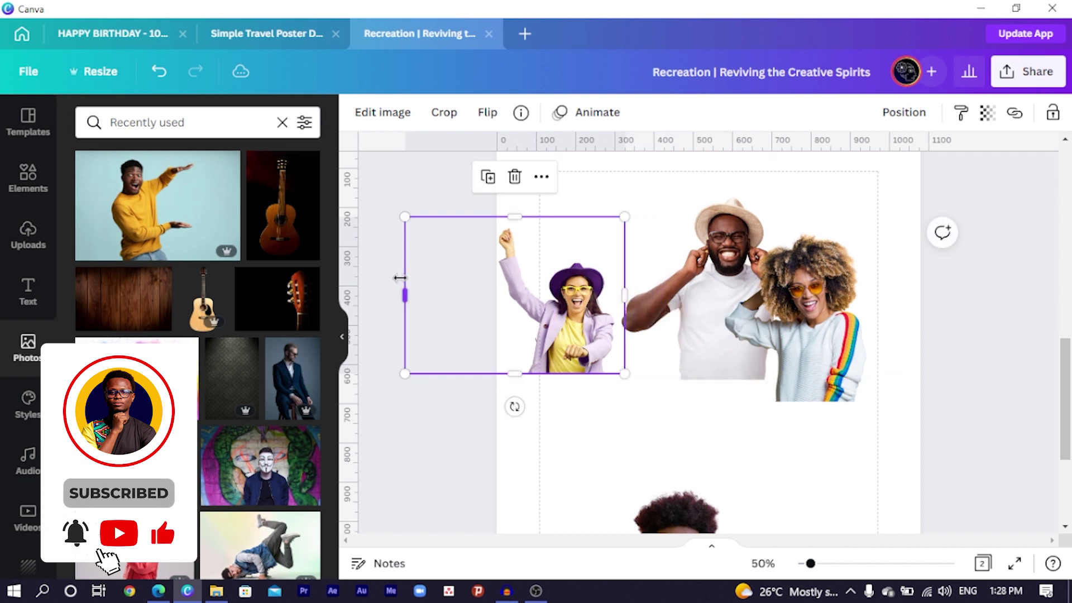
pyautogui.moveTo(400, 278); pyautogui.dragTo(489, 295)
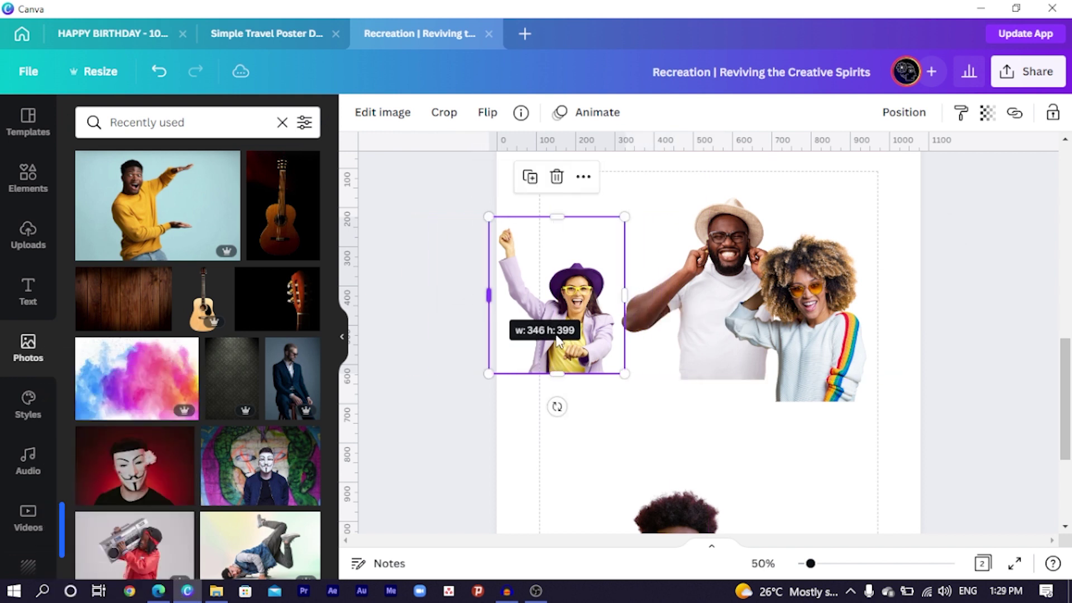
# Step: Scale up the purple-hat woman's cutout to about 474 × 547 and place it overlapping the white-hat man's arm
pyautogui.moveTo(624, 373); pyautogui.dragTo(679, 435)
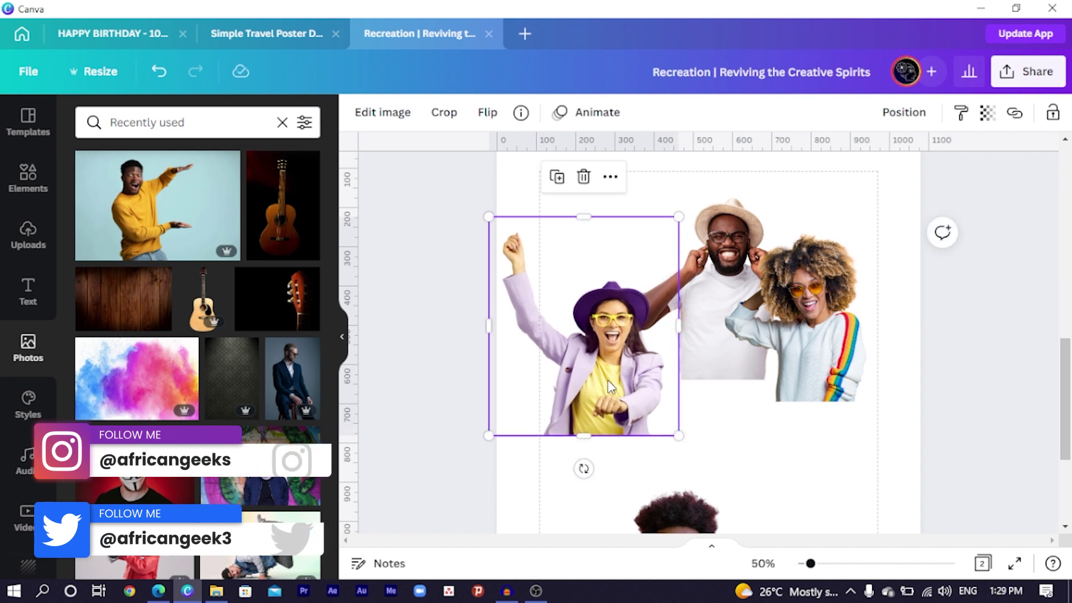
pyautogui.moveTo(608, 381); pyautogui.dragTo(647, 341)
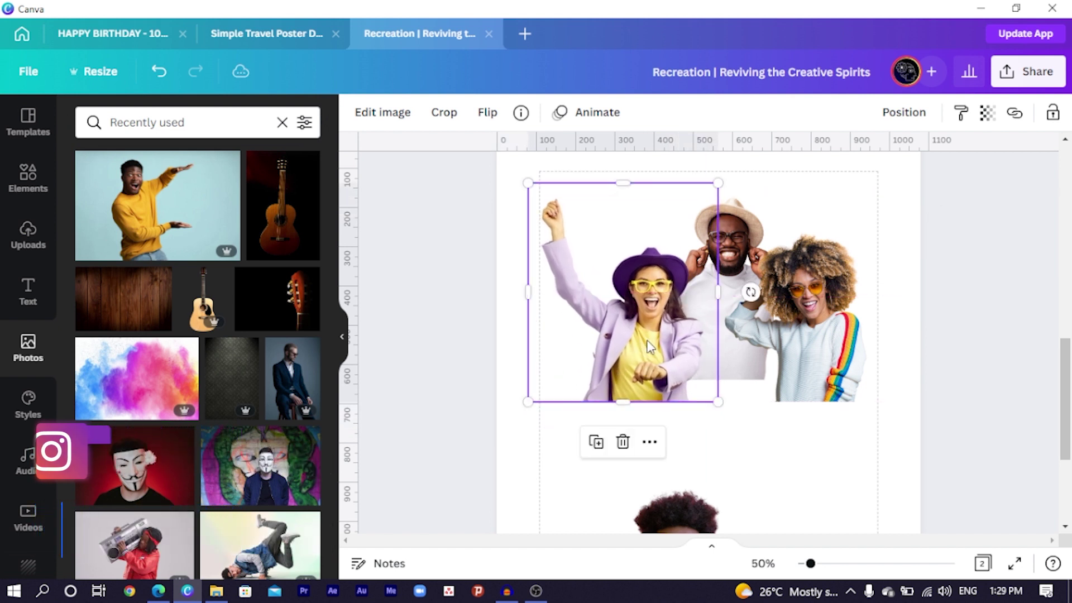
pyautogui.moveTo(528, 178); pyautogui.dragTo(531, 186)
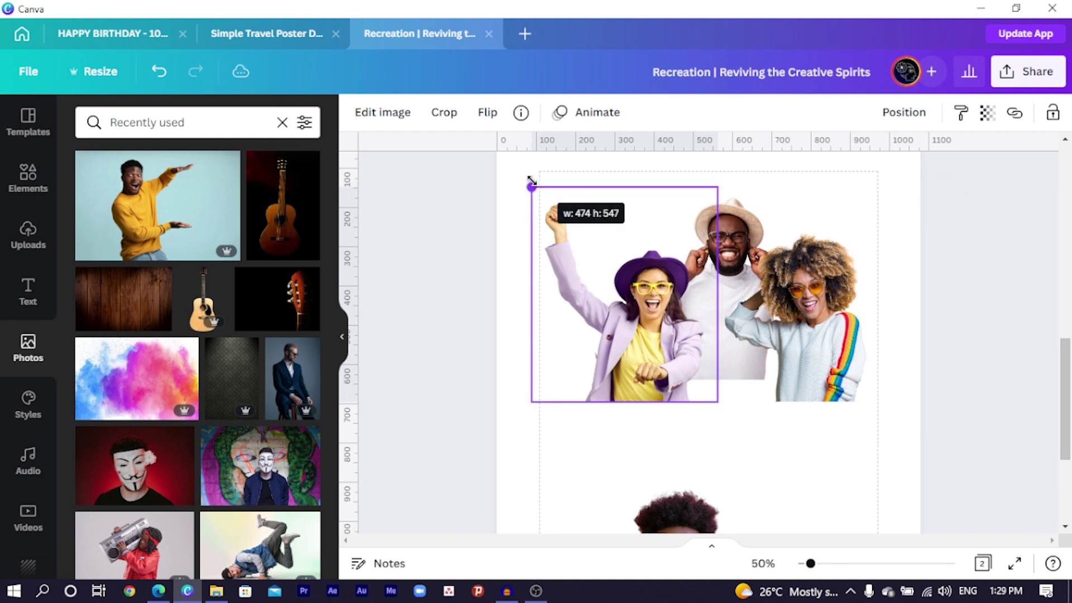
# Step: Bring the man in the yellow hoodie up to the group and scale his cutout down to match the others
pyautogui.scroll(-2, 622, 328)
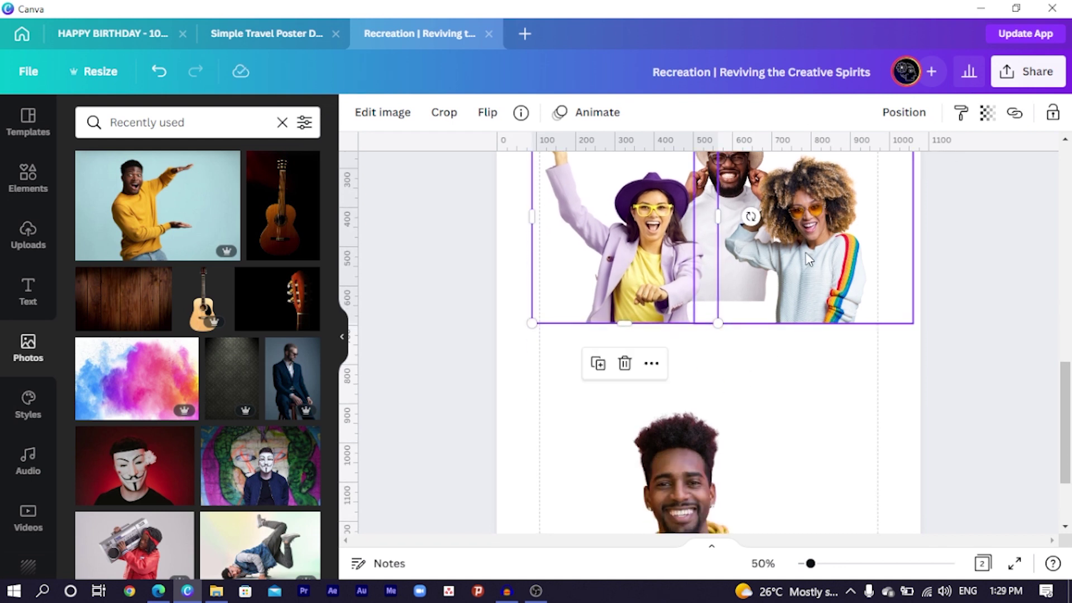
pyautogui.moveTo(668, 476); pyautogui.dragTo(704, 398)
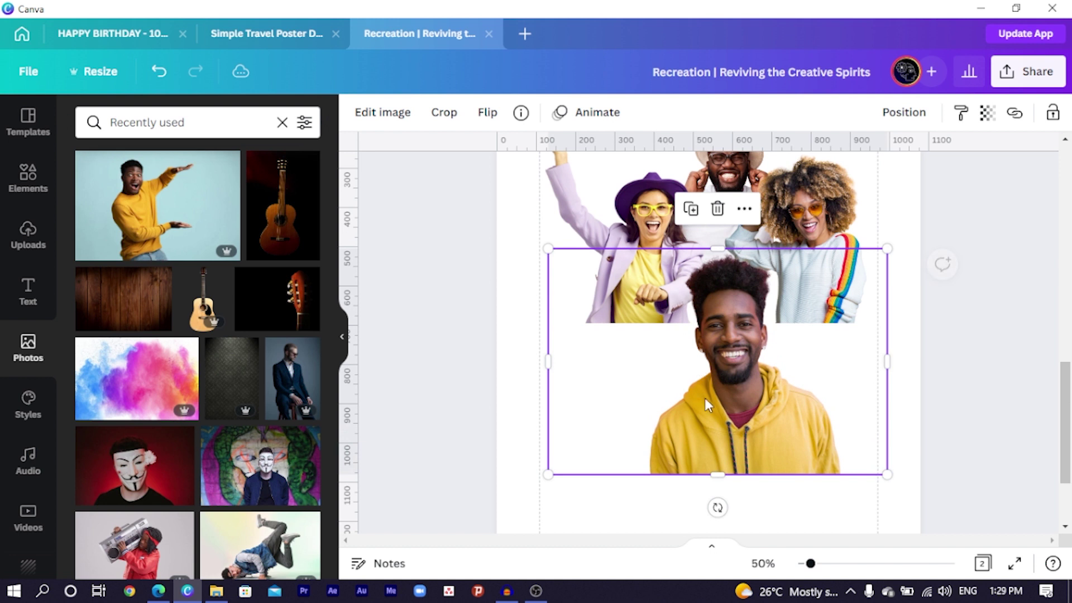
pyautogui.moveTo(886, 473); pyautogui.dragTo(746, 421)
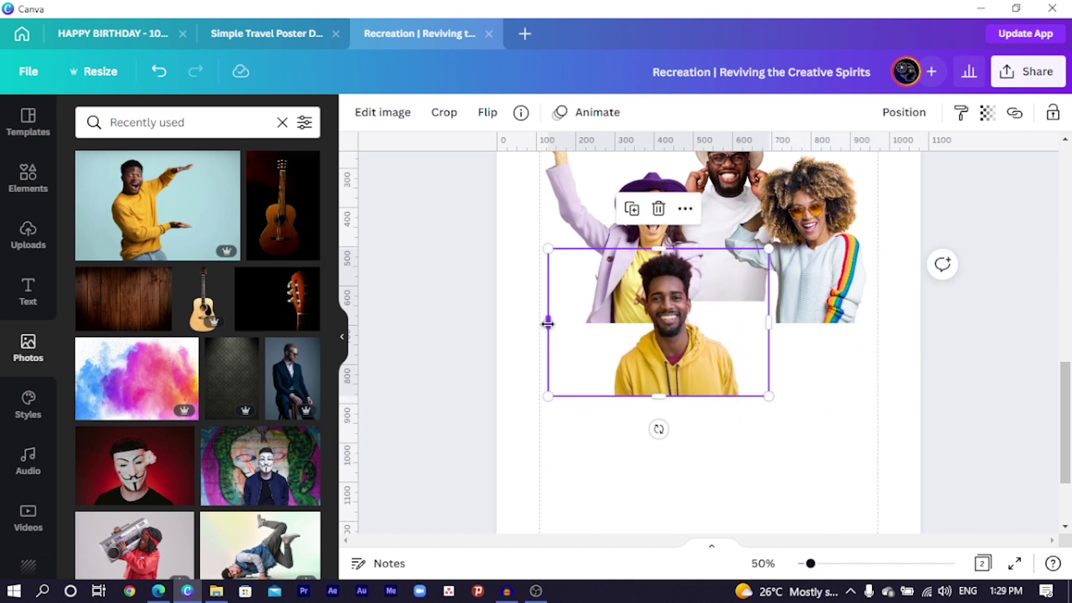
# Step: Crop the empty sides of the yellow-hoodie man's cutout and place him front and centre between the two women
pyautogui.moveTo(547, 322); pyautogui.dragTo(607, 331)
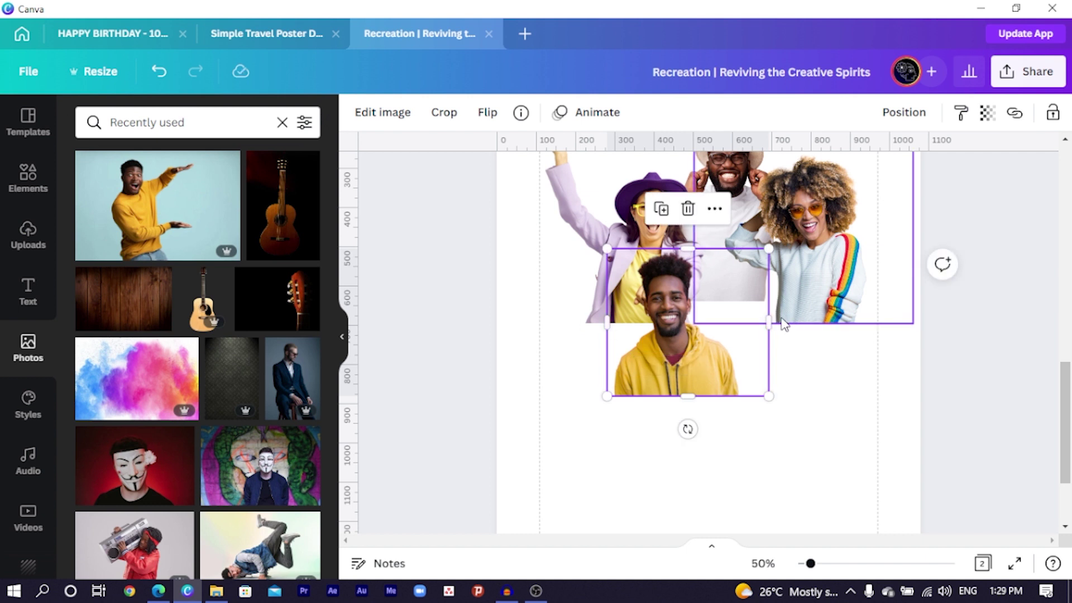
pyautogui.moveTo(768, 322); pyautogui.dragTo(742, 320)
pyautogui.moveTo(674, 358); pyautogui.dragTo(728, 327)
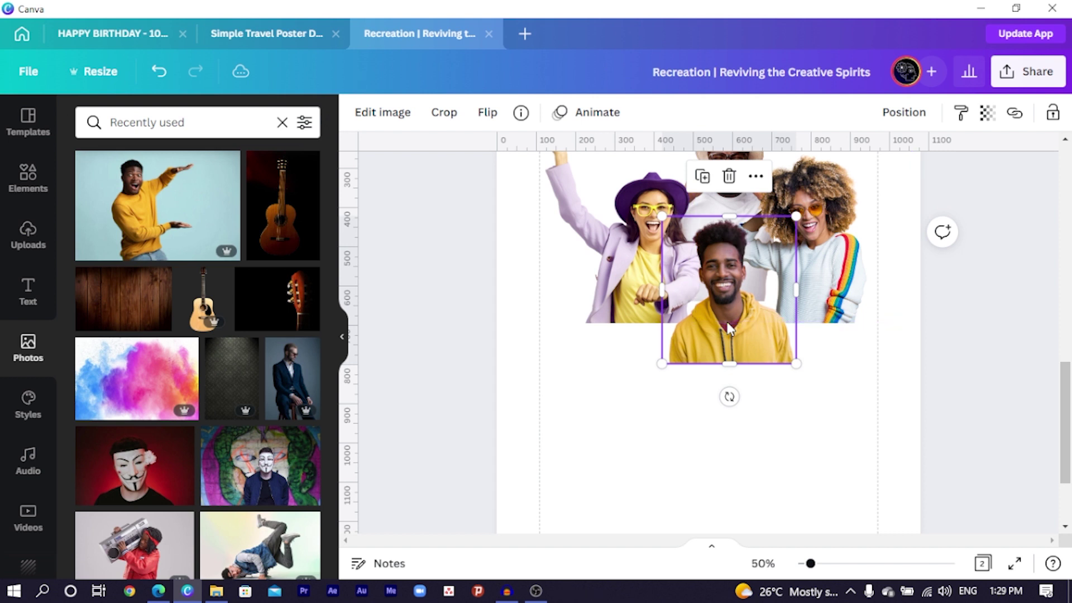
# Step: Shift the curly-haired woman slightly inward and down, and raise the man in the yellow hoodie a little
pyautogui.scroll(3, 700, 351)
pyautogui.moveTo(856, 411); pyautogui.dragTo(831, 385)
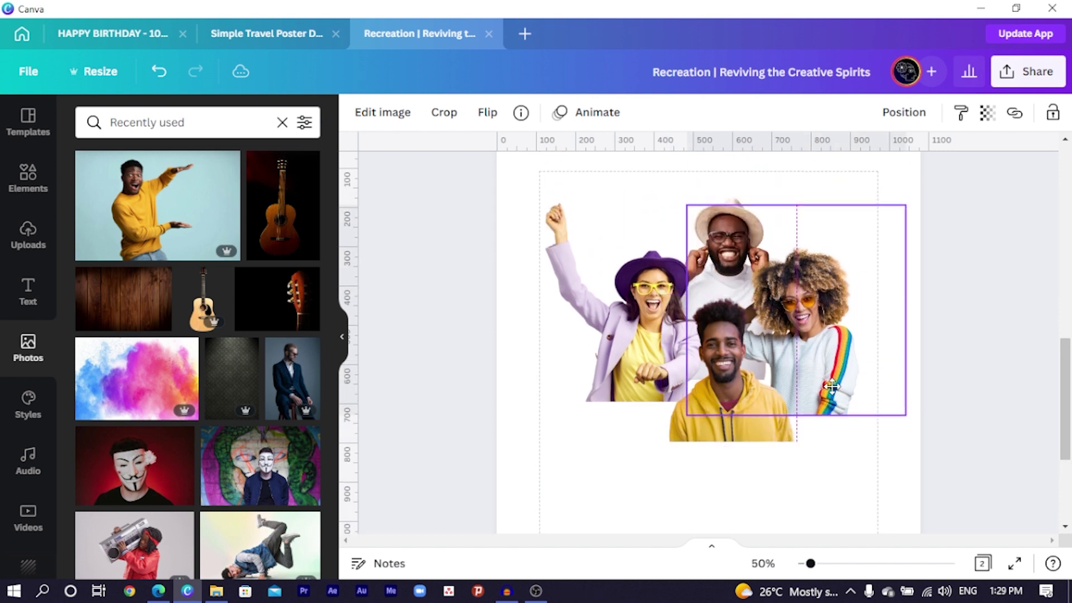
pyautogui.click(717, 426)
pyautogui.moveTo(717, 426); pyautogui.dragTo(716, 422)
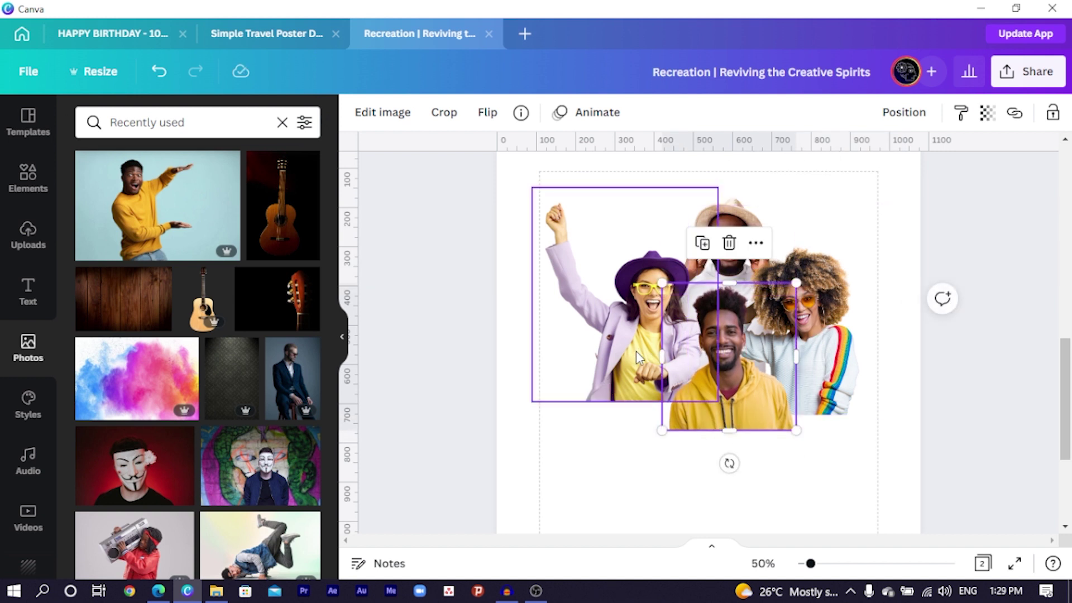
# Step: Extend the purple-hat woman's crop slightly downward and shift all four cutouts together a little lower on the page
pyautogui.click(621, 381)
pyautogui.moveTo(630, 401); pyautogui.dragTo(633, 415)
pyautogui.moveTo(430, 229); pyautogui.dragTo(921, 408)
pyautogui.moveTo(753, 345); pyautogui.dragTo(750, 361)
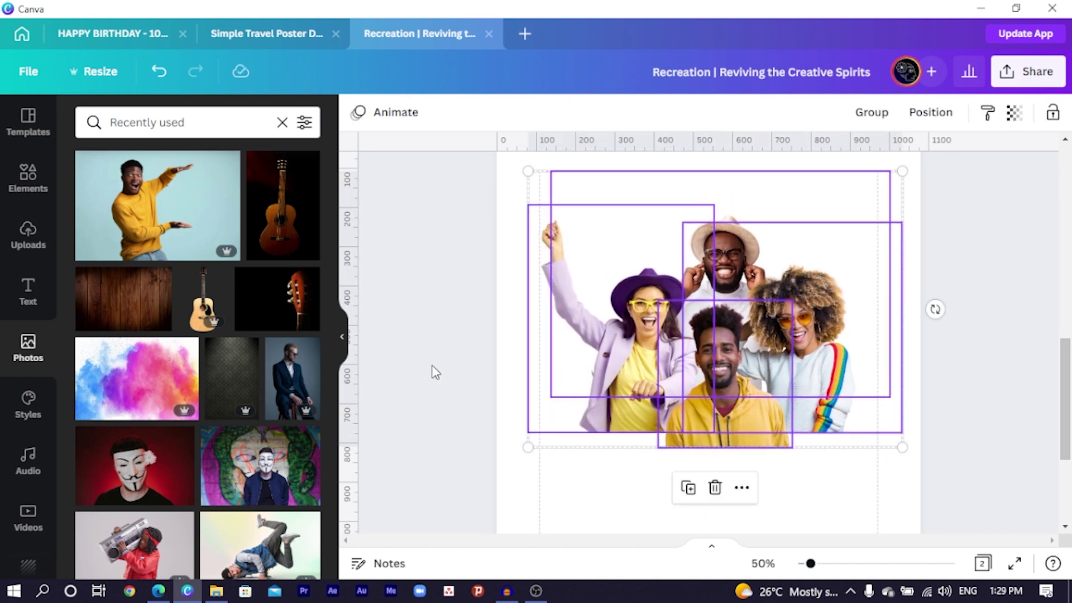
# Step: Crop the empty space above and on both sides of the man in the white hat
pyautogui.press('Escape')
pyautogui.click(763, 184)
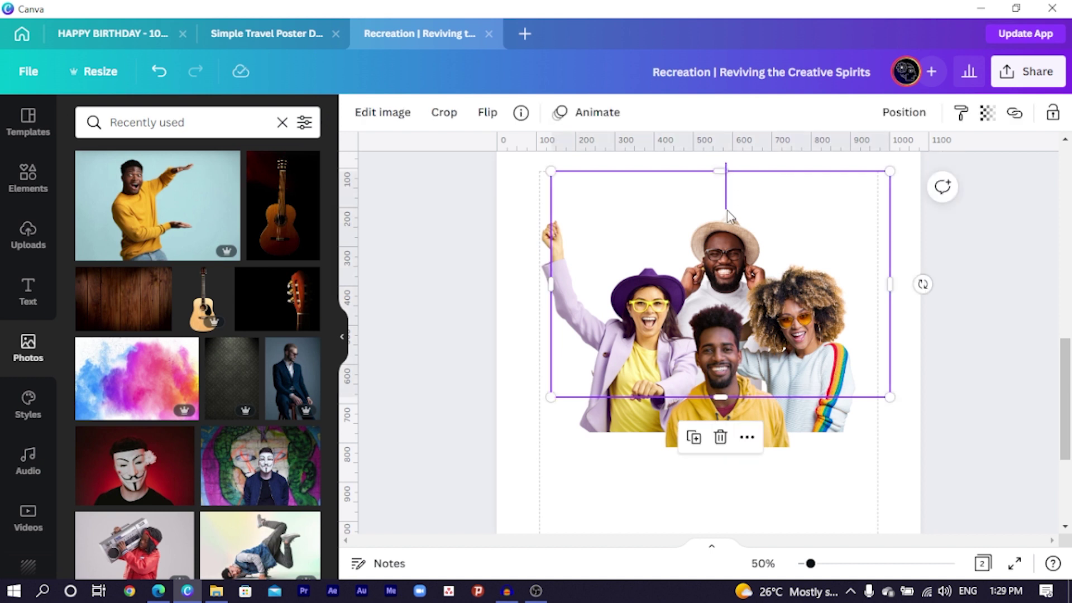
pyautogui.moveTo(719, 178); pyautogui.dragTo(718, 205)
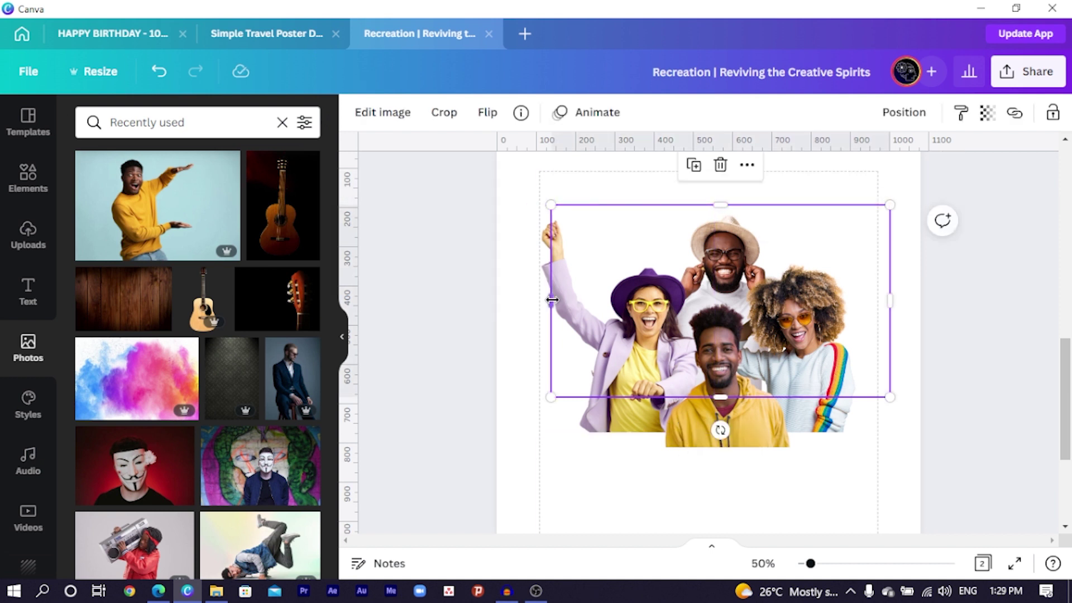
pyautogui.moveTo(551, 302); pyautogui.dragTo(631, 305)
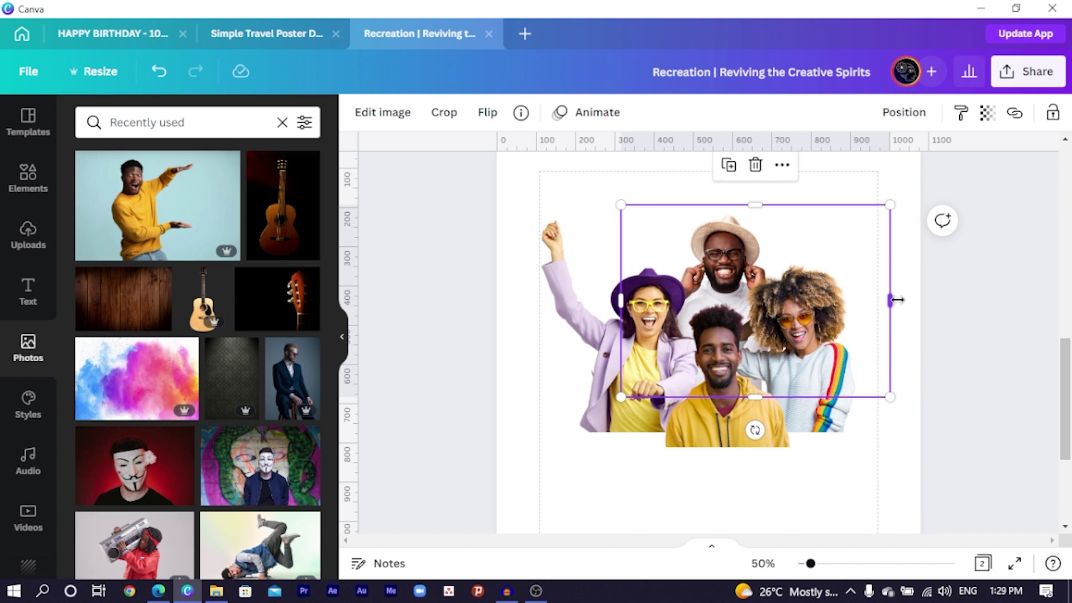
pyautogui.moveTo(889, 300); pyautogui.dragTo(814, 302)
pyautogui.press('Escape')
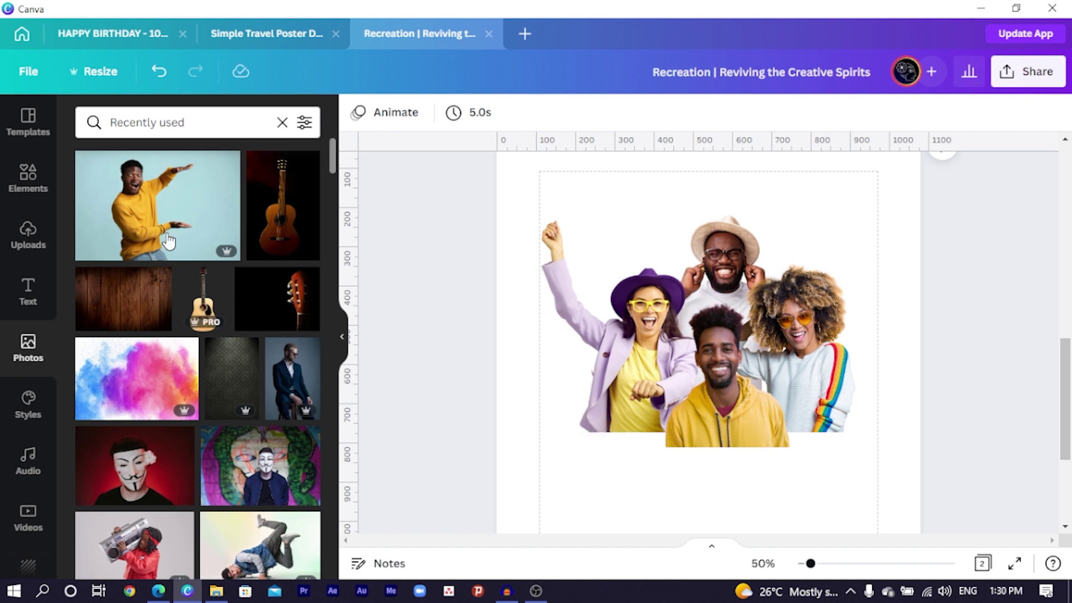
# Step: Add the wide, flat cloud image from the uploads and place it over the lower edge of the group
pyautogui.click(19, 250)
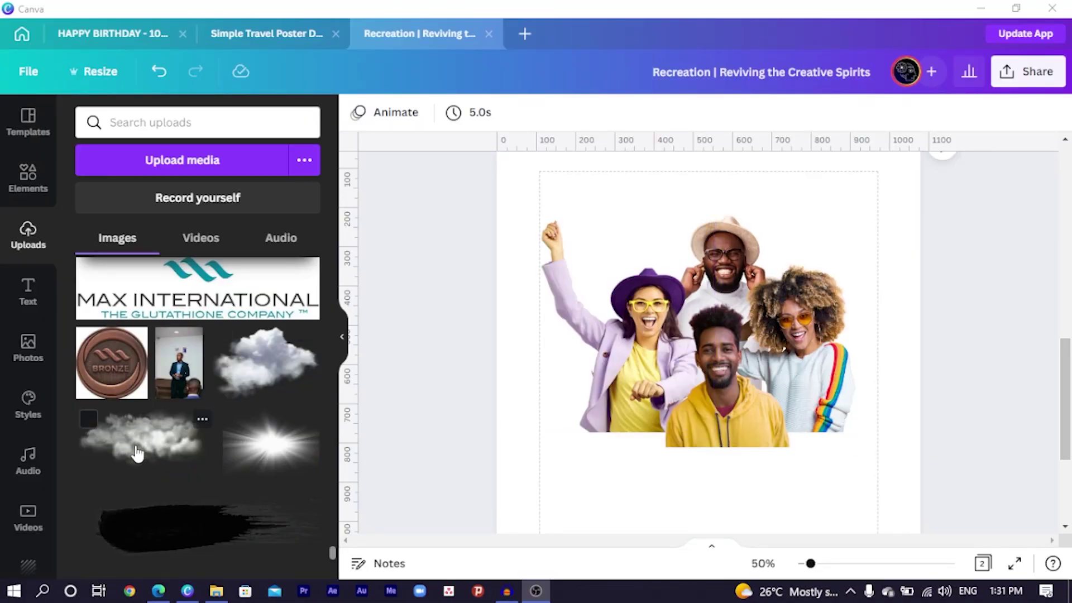
pyautogui.click(137, 453)
pyautogui.moveTo(748, 403); pyautogui.dragTo(755, 458)
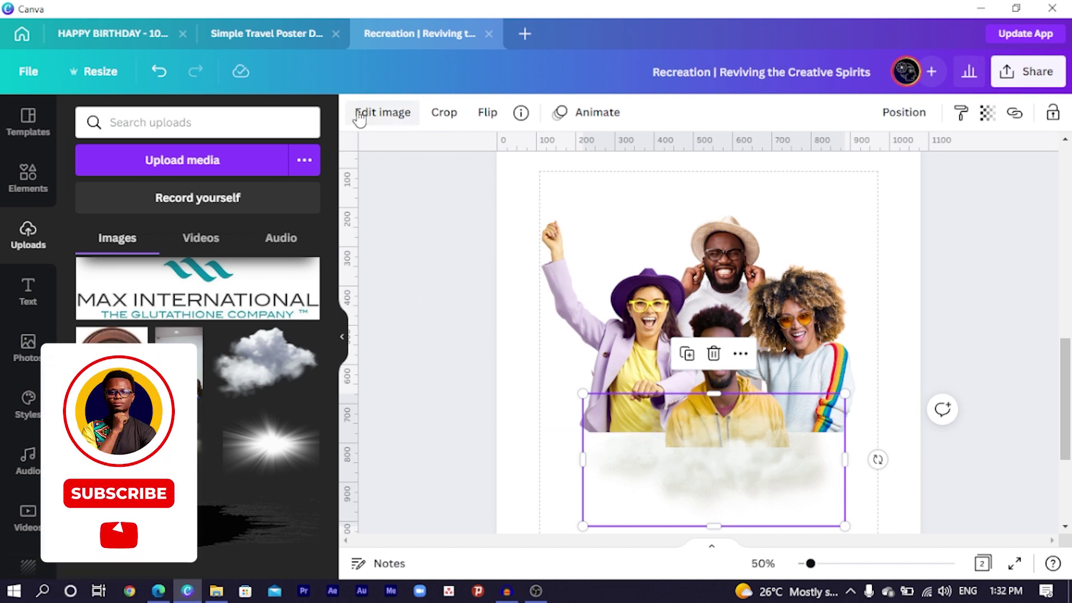
# Step: Apply the Fuchsia duotone effect to the cloud and open its colour settings
pyautogui.click(378, 119)
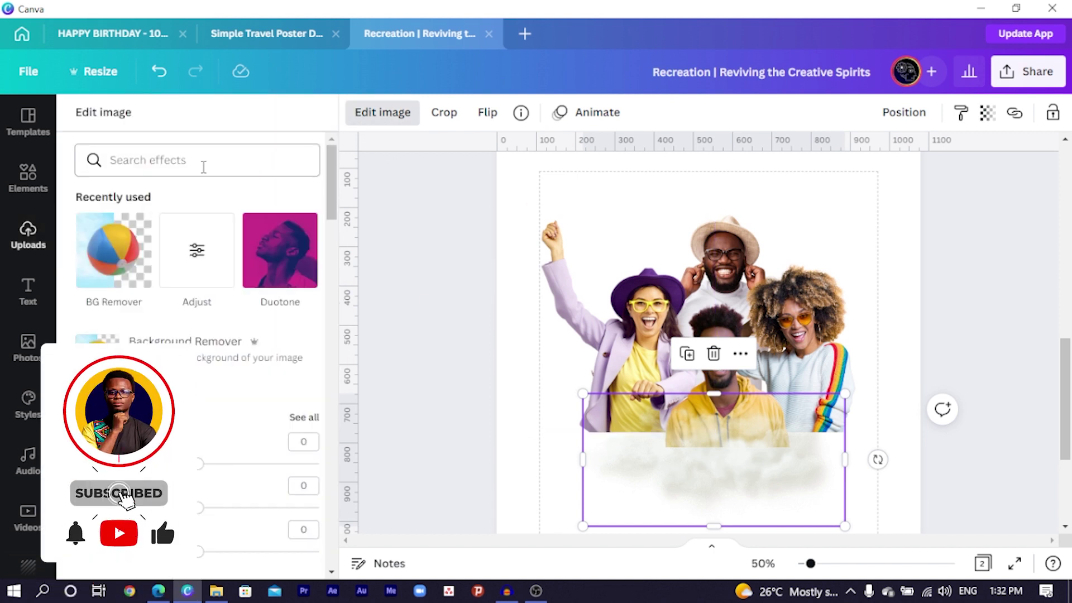
pyautogui.click(274, 273)
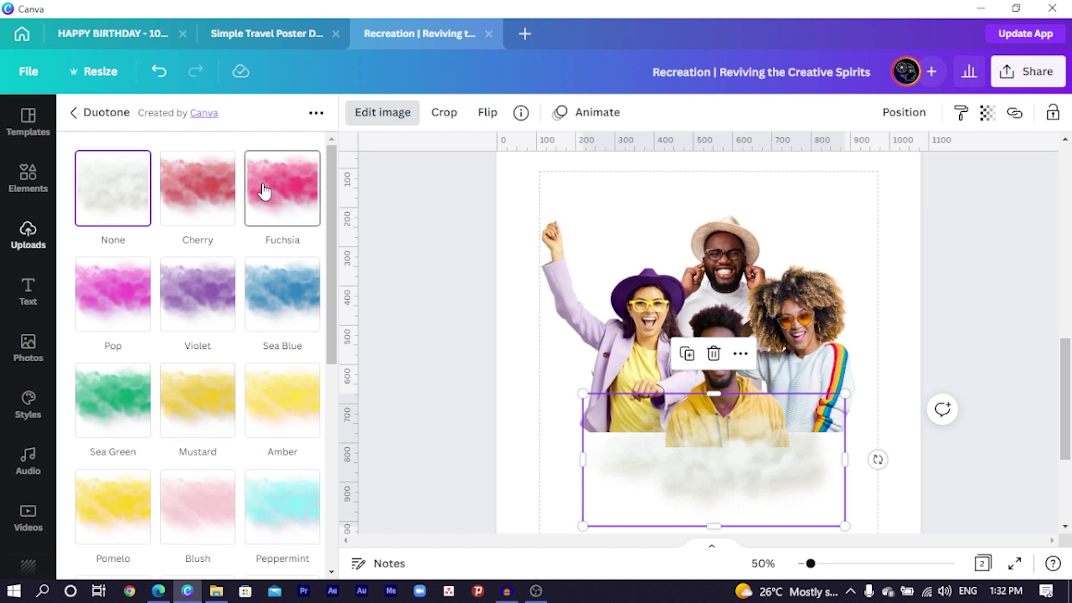
pyautogui.click(282, 196)
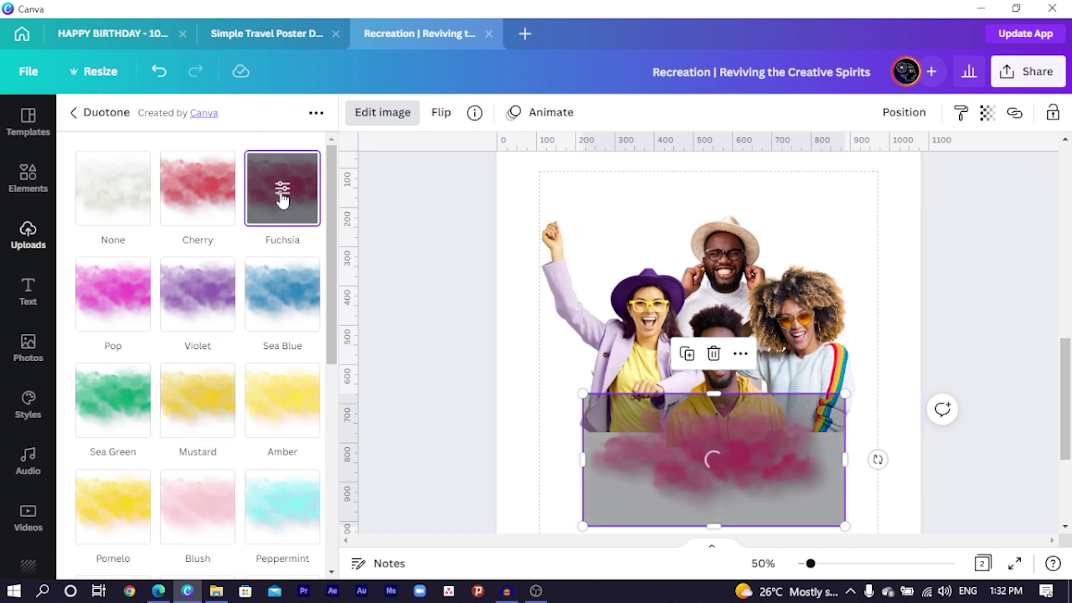
pyautogui.click(283, 193)
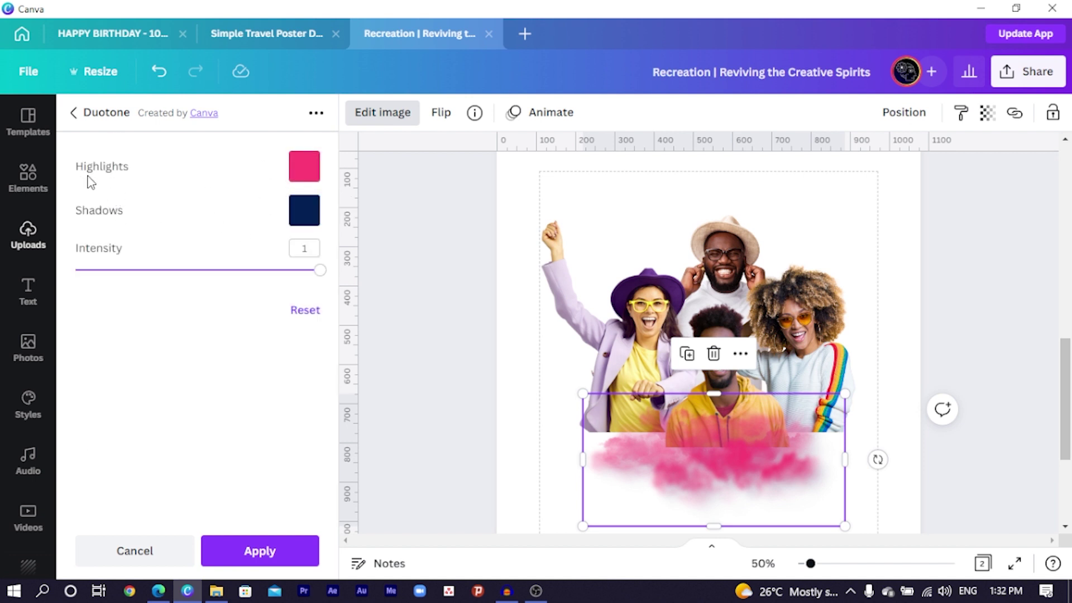
# Step: Set the cloud's duotone highlights to #DE9E01 by sampling the yellow hoodie, and copy the colour code
pyautogui.click(306, 166)
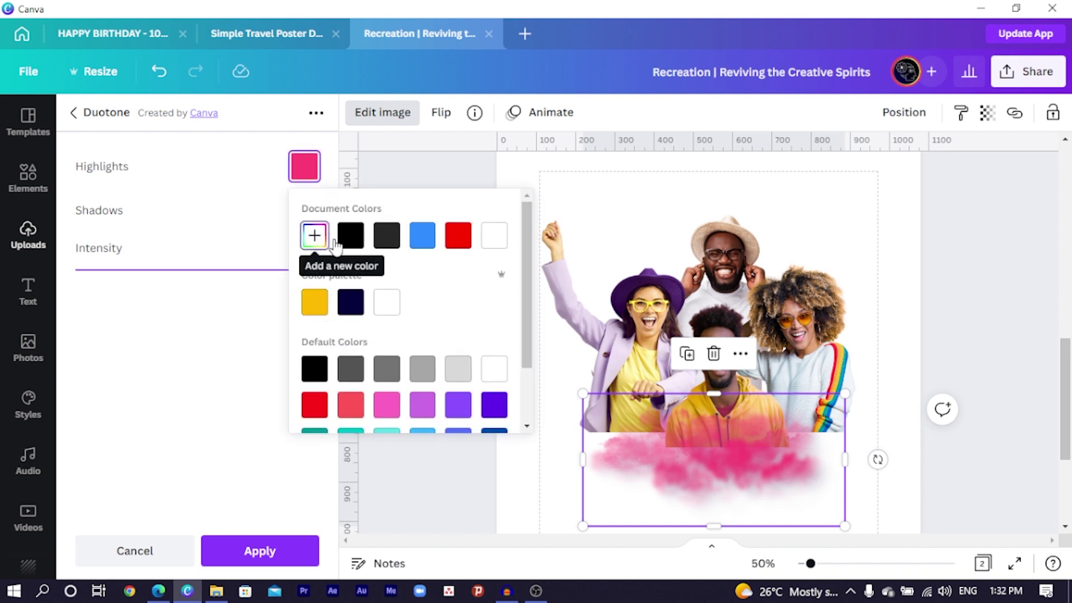
pyautogui.click(313, 235)
pyautogui.click(487, 393)
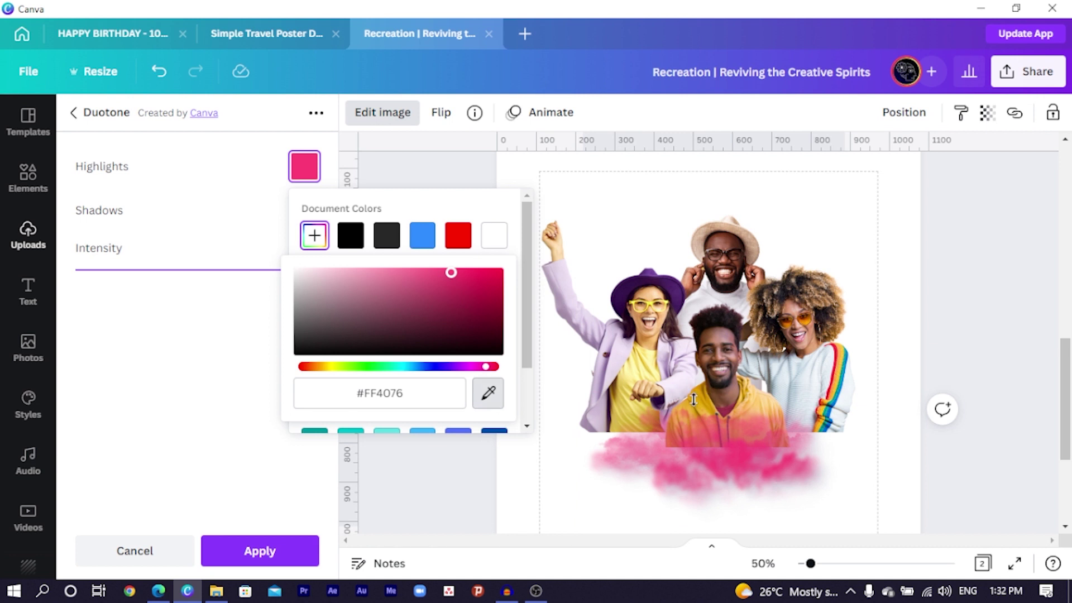
pyautogui.click(696, 393)
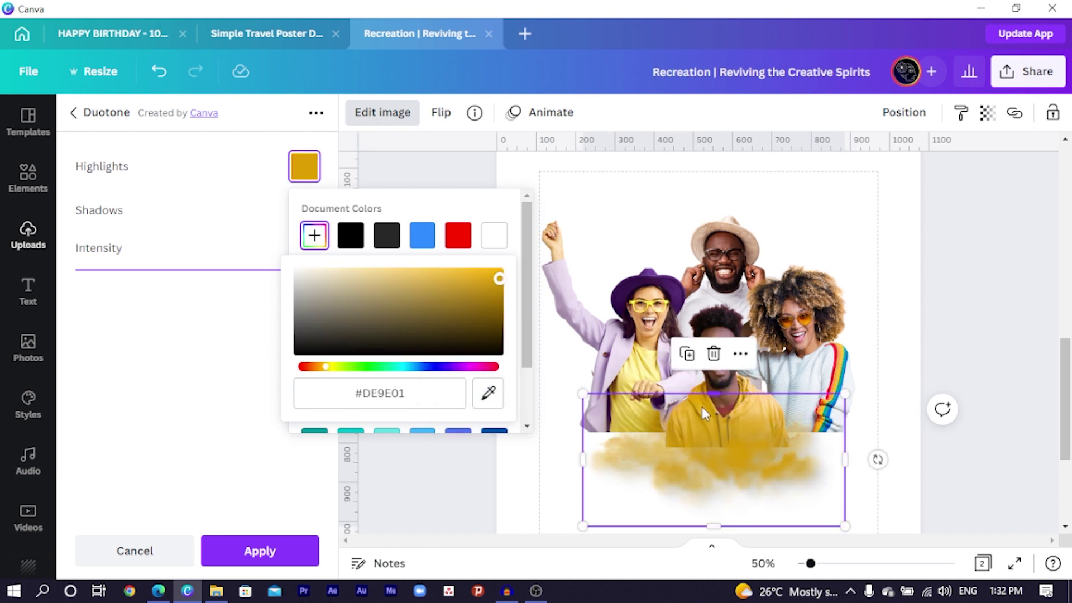
pyautogui.click(426, 397)
pyautogui.hotkey('ctrl', 'c')
pyautogui.click(176, 406)
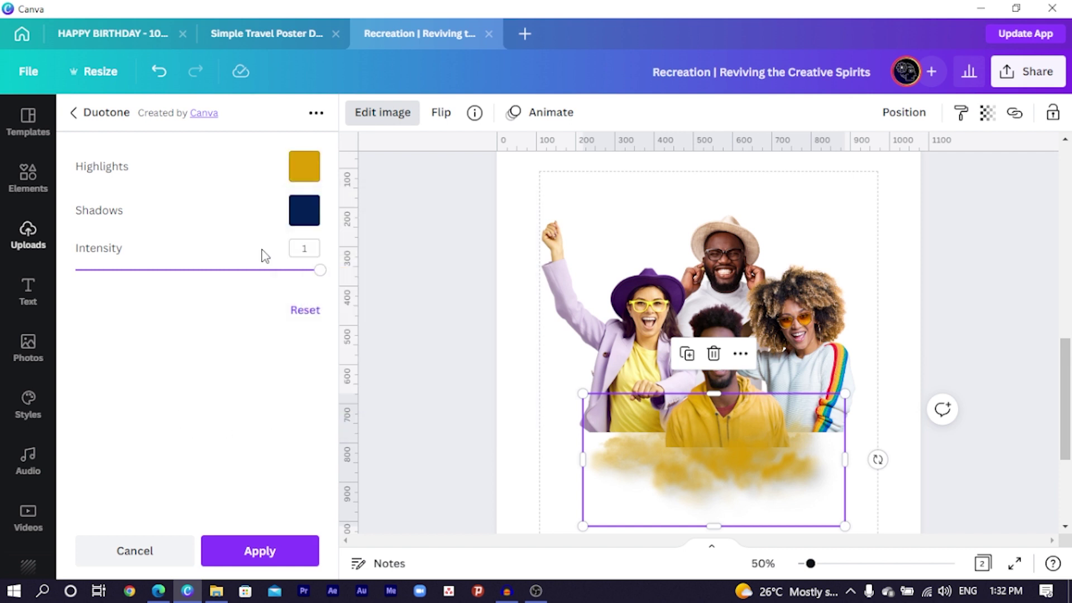
# Step: Set the cloud's duotone shadows to #DE9E01 as well and apply the effect
pyautogui.click(304, 210)
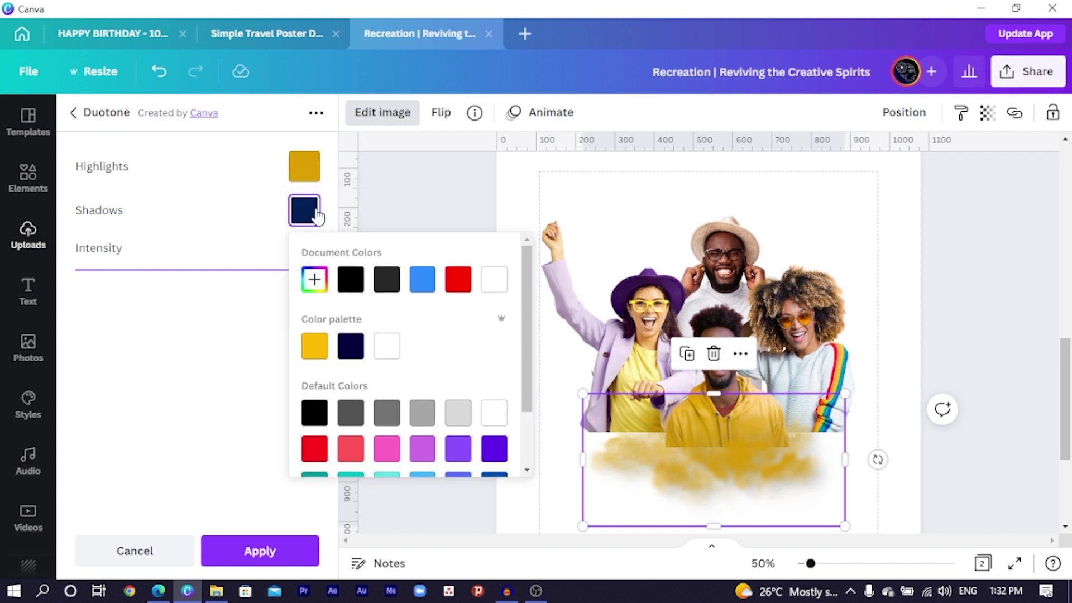
pyautogui.click(313, 281)
pyautogui.hotkey('ctrl', 'v')
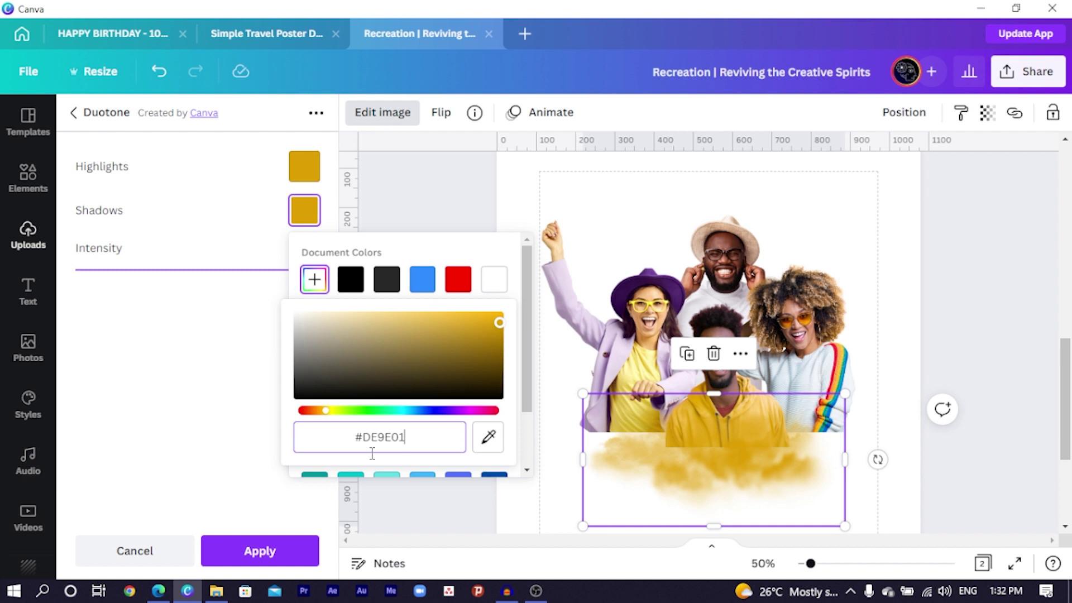
pyautogui.click(270, 553)
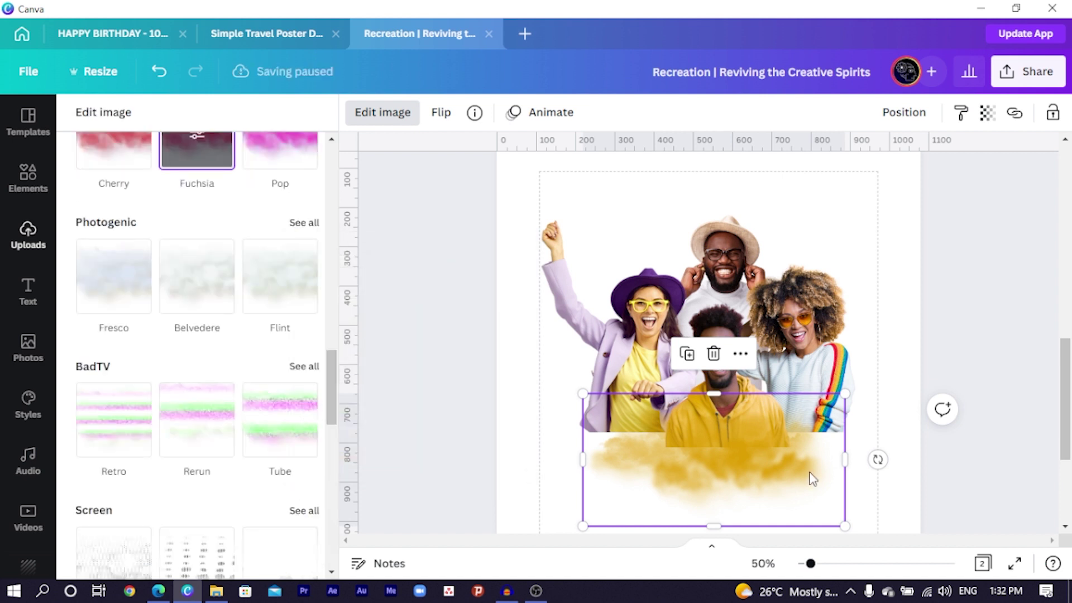
# Step: Nudge the golden cloud sideways, duplicate it and place the copy over the purple-hat woman's lower body
pyautogui.moveTo(770, 486)
pyautogui.mouseDown()
pyautogui.moveTo(770, 475)
pyautogui.moveTo(758, 480)
pyautogui.mouseUp()
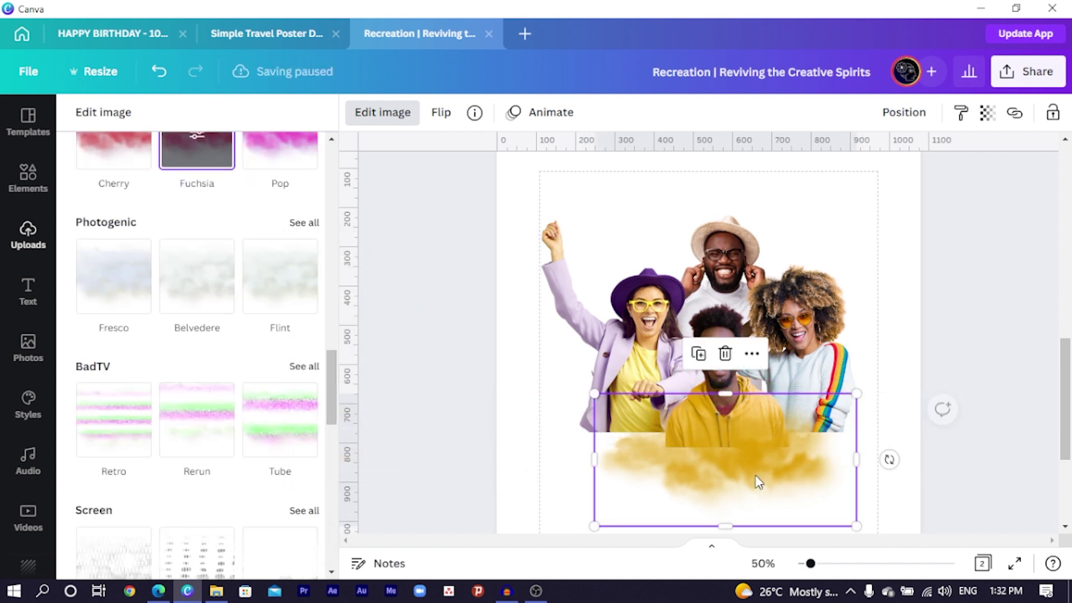
pyautogui.hotkey('ctrl', 'z')
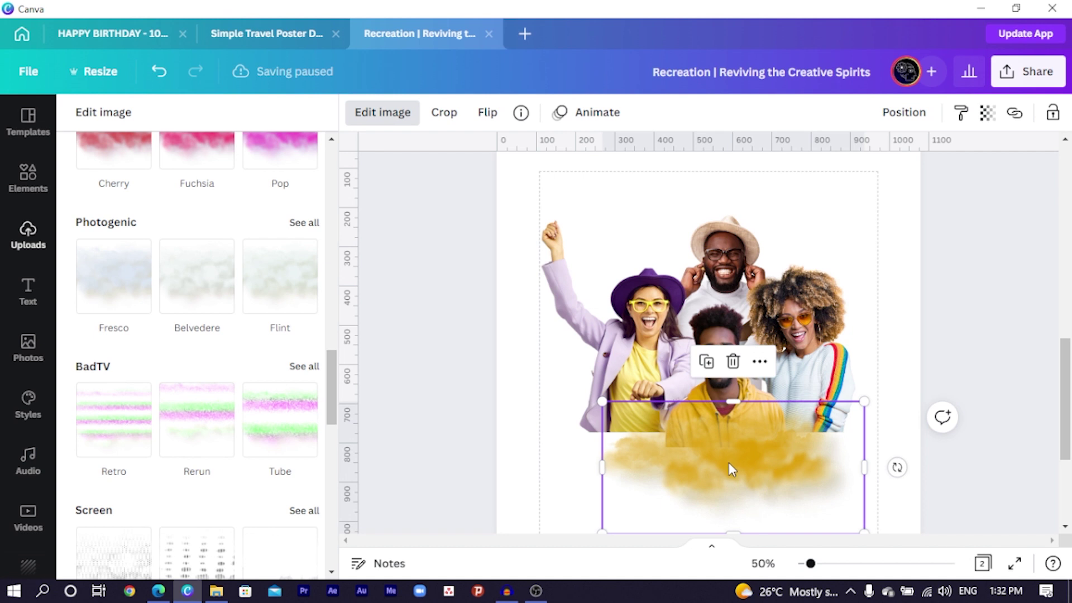
pyautogui.press('Escape')
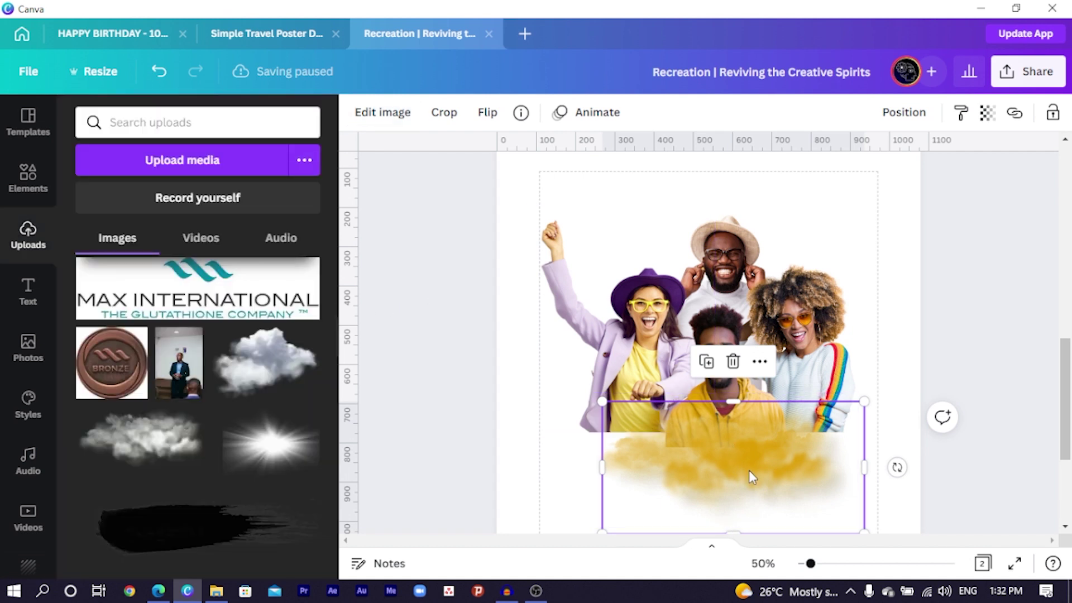
pyautogui.moveTo(748, 470); pyautogui.dragTo(651, 421)
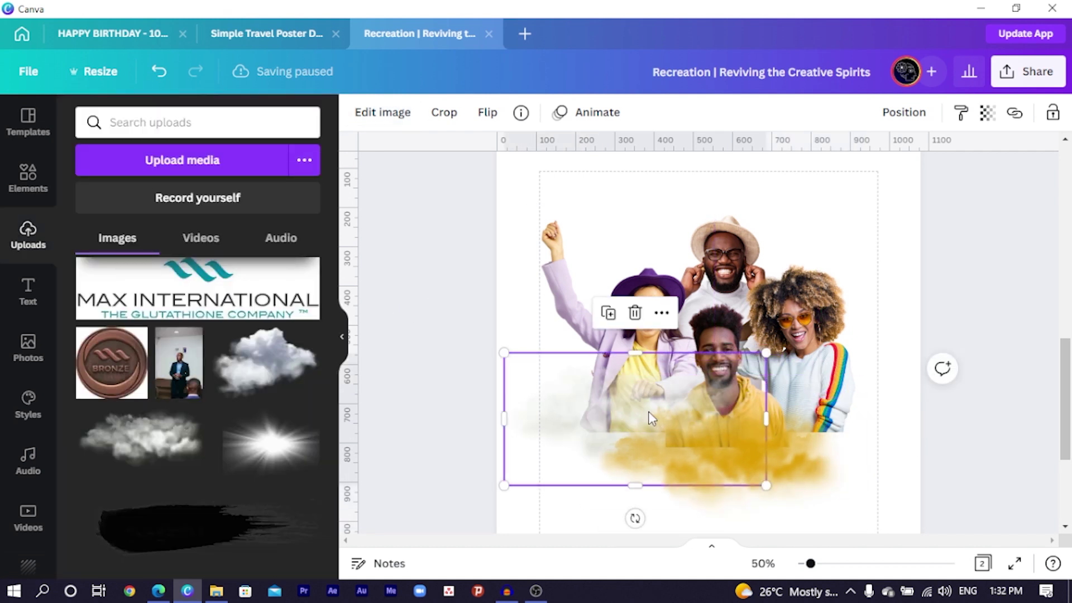
# Step: Undo the cloud's duplication and golden recolouring, and nudge the original cloud up toward the people's lower edges
pyautogui.hotkey('ctrl', 'z')
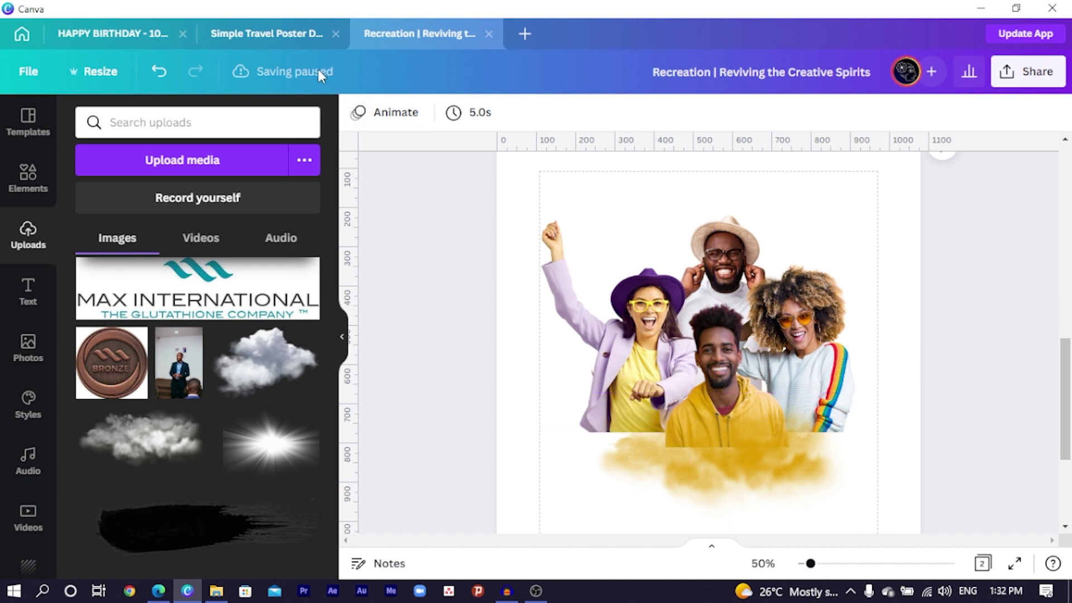
pyautogui.hotkey('ctrl', 'z')
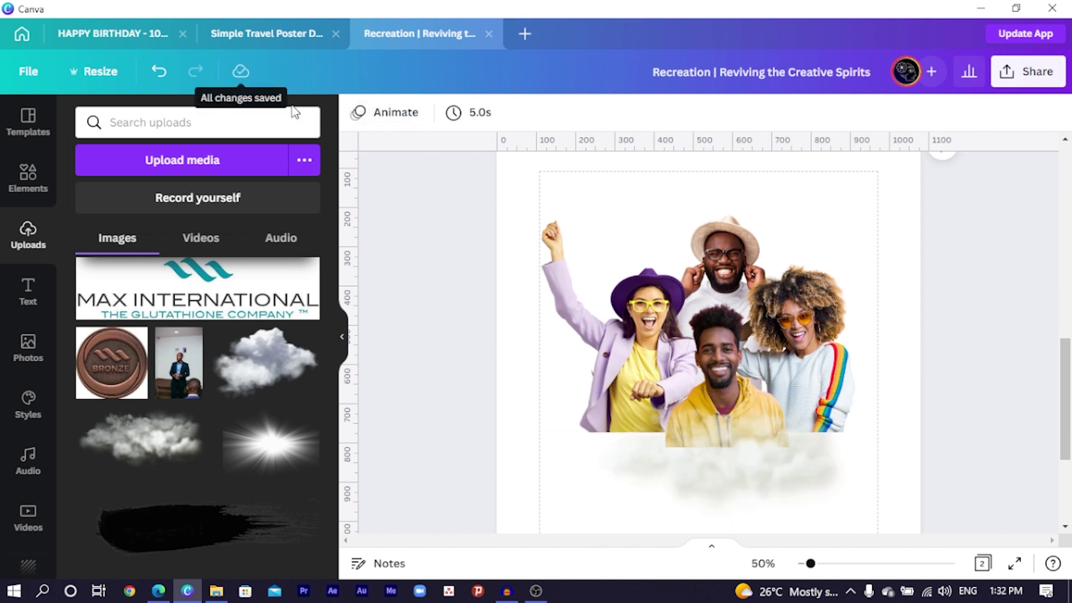
pyautogui.click(728, 461)
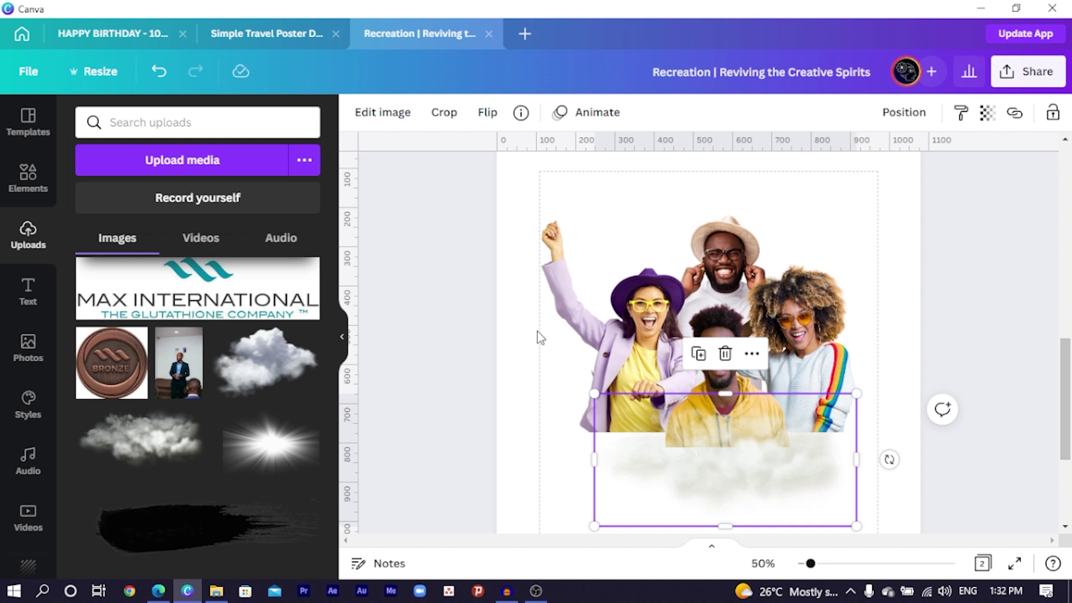
pyautogui.click(383, 113)
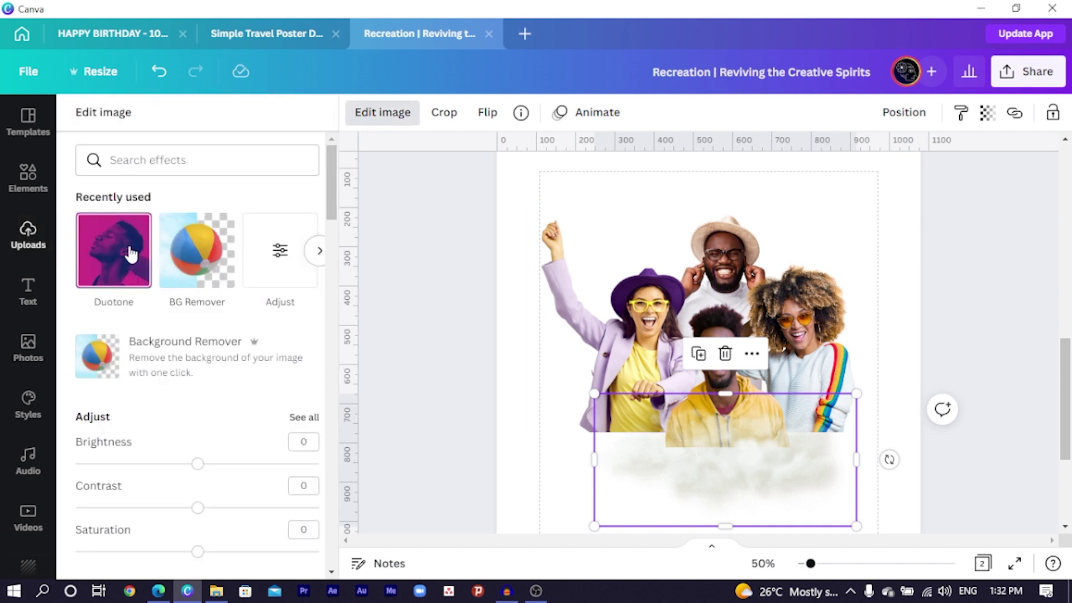
pyautogui.click(793, 455)
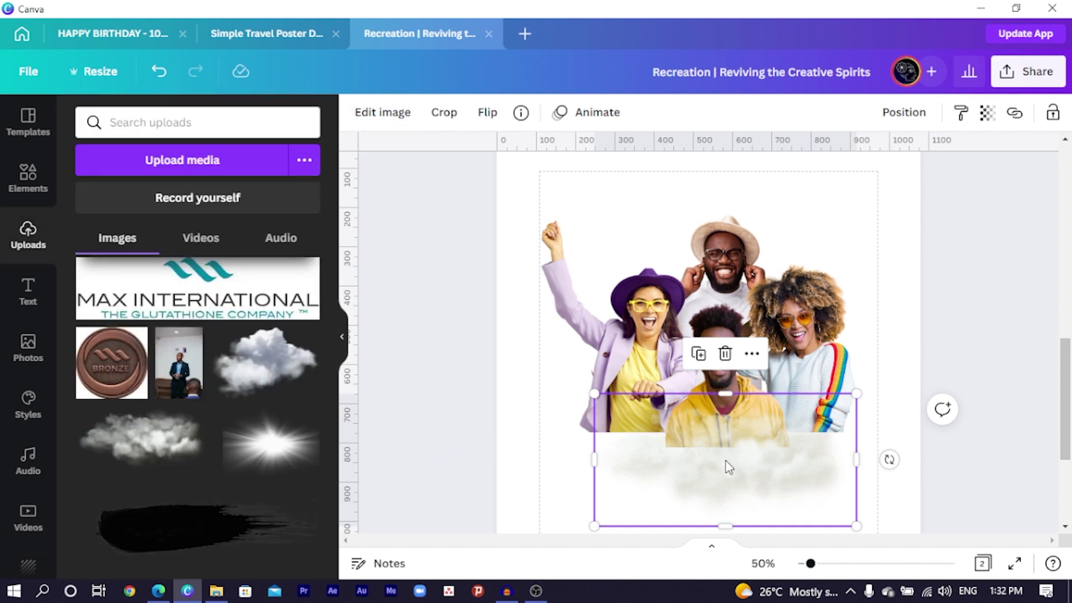
pyautogui.moveTo(728, 466); pyautogui.dragTo(719, 451)
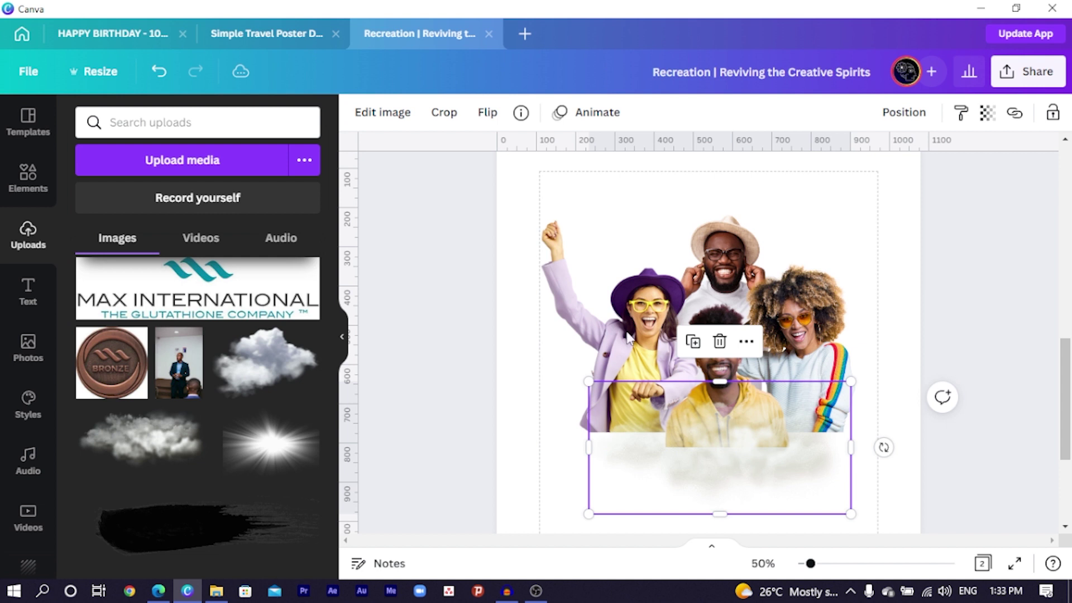
# Step: Apply the Cherry duotone effect to the cloud and open its colour settings
pyautogui.click(385, 118)
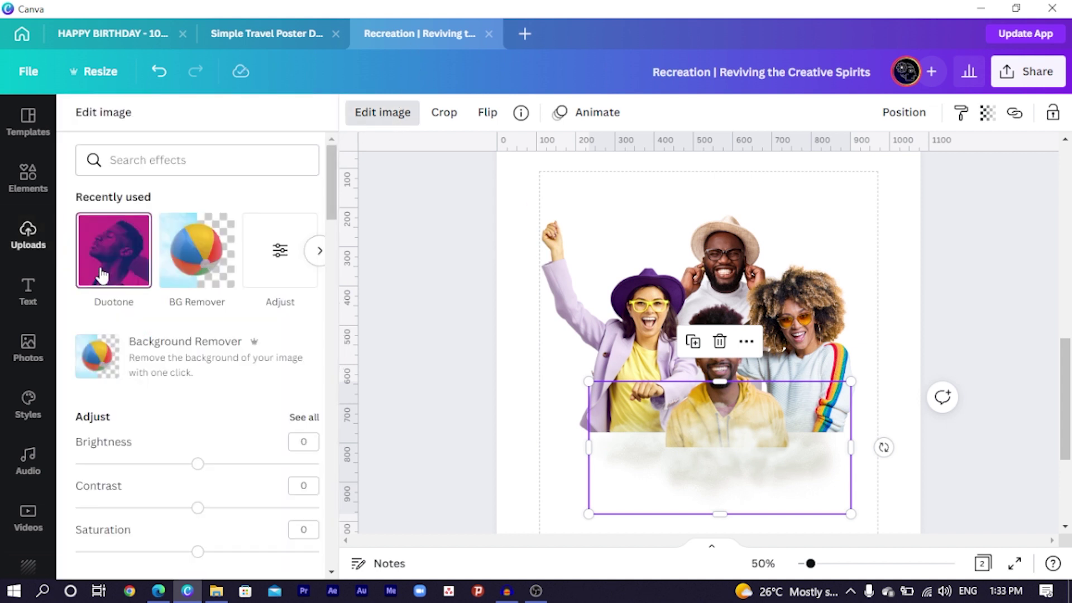
pyautogui.click(102, 275)
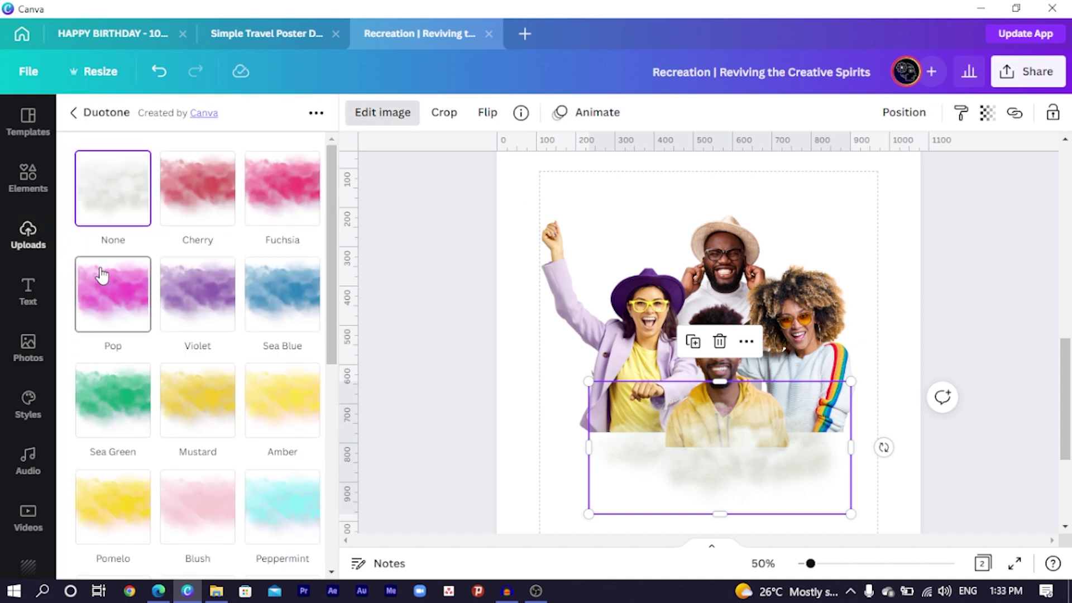
pyautogui.click(208, 195)
pyautogui.click(207, 195)
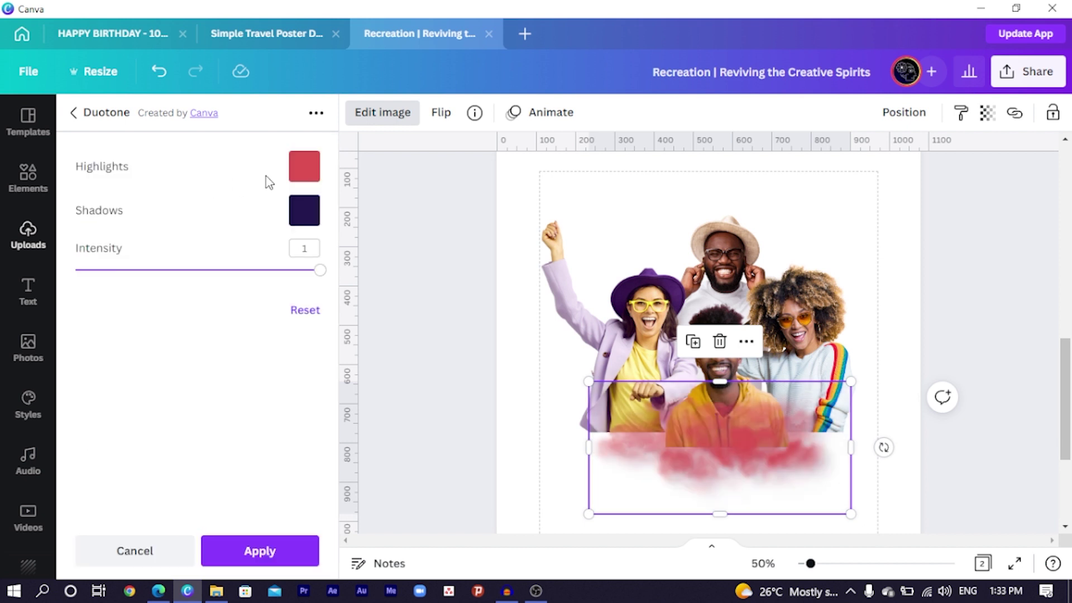
# Step: Set the cloud's duotone highlights to #DB9A01 by sampling the yellow hoodie, and copy the colour code
pyautogui.click(299, 177)
pyautogui.click(315, 235)
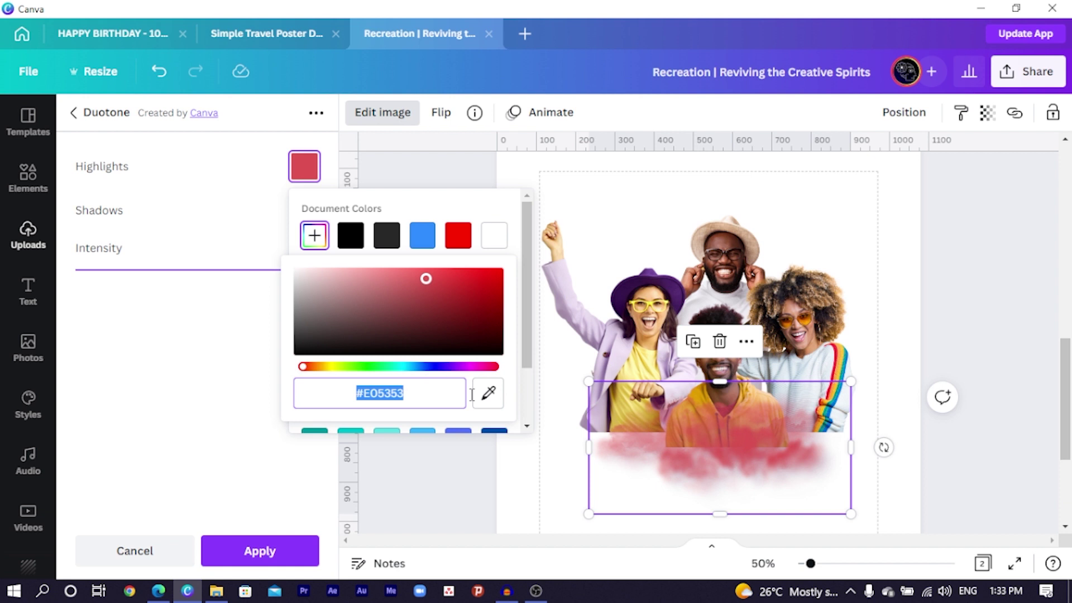
pyautogui.click(488, 393)
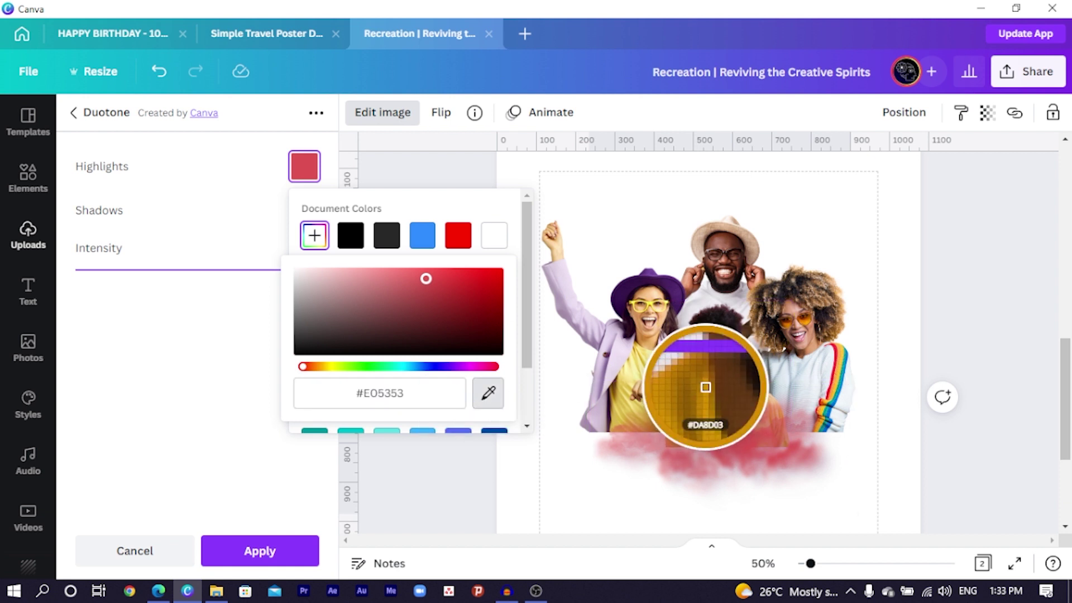
pyautogui.click(695, 390)
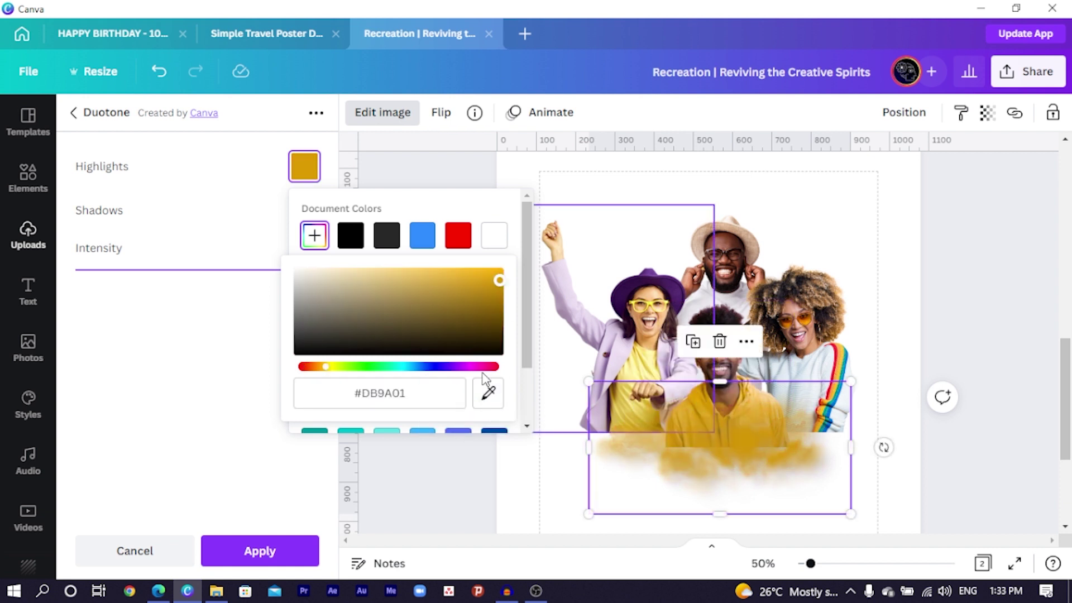
pyautogui.click(434, 388)
pyautogui.hotkey('ctrl', 'c')
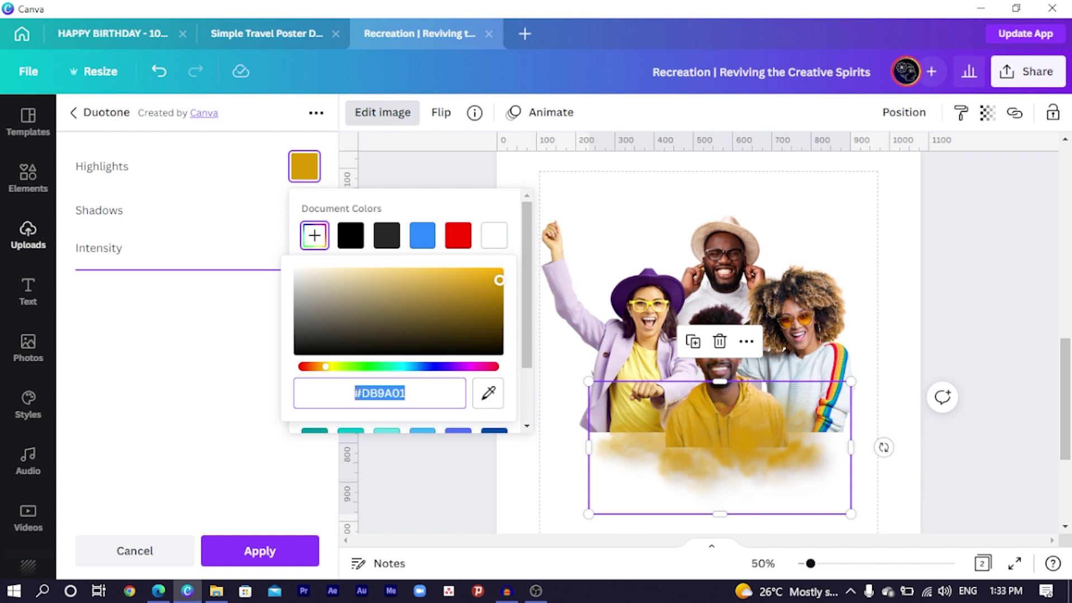
# Step: Set the cloud's duotone shadows to #DB9A01 and apply the effect
pyautogui.click(222, 341)
pyautogui.click(306, 209)
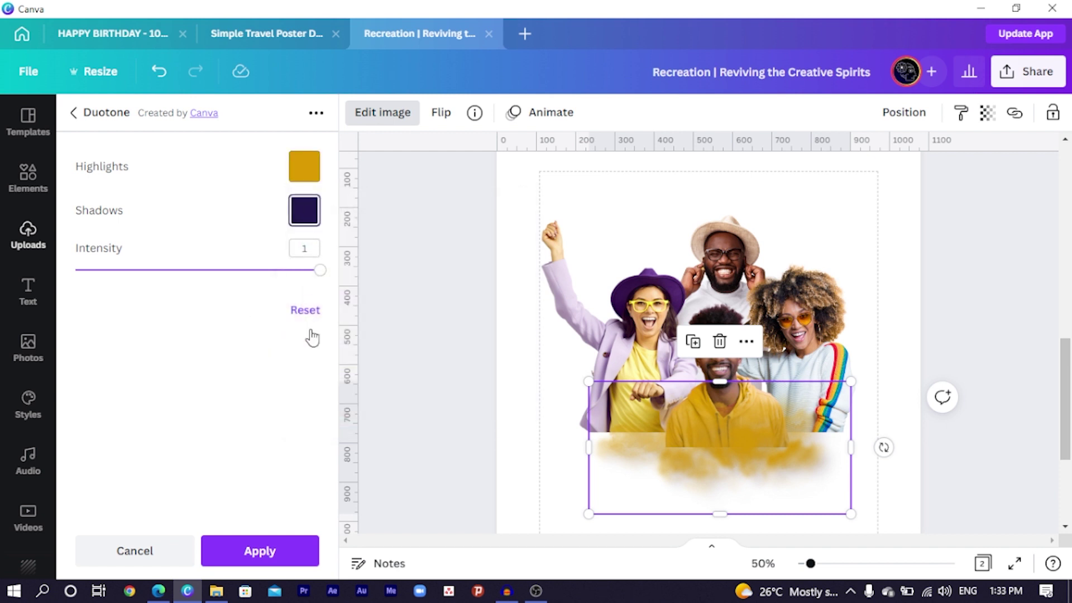
pyautogui.click(315, 280)
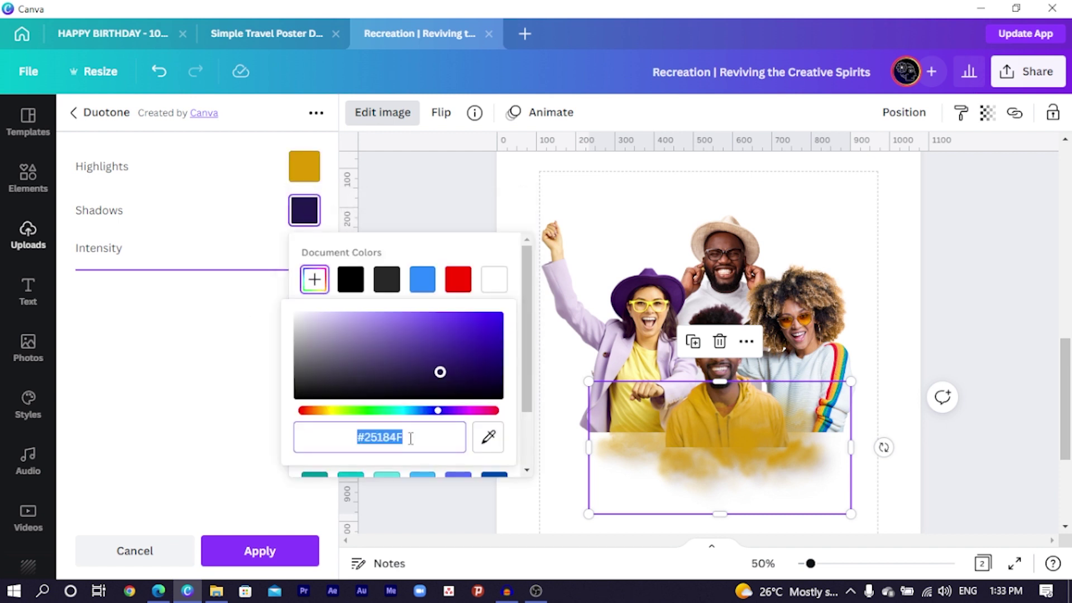
pyautogui.hotkey('ctrl', 'v')
pyautogui.click(256, 556)
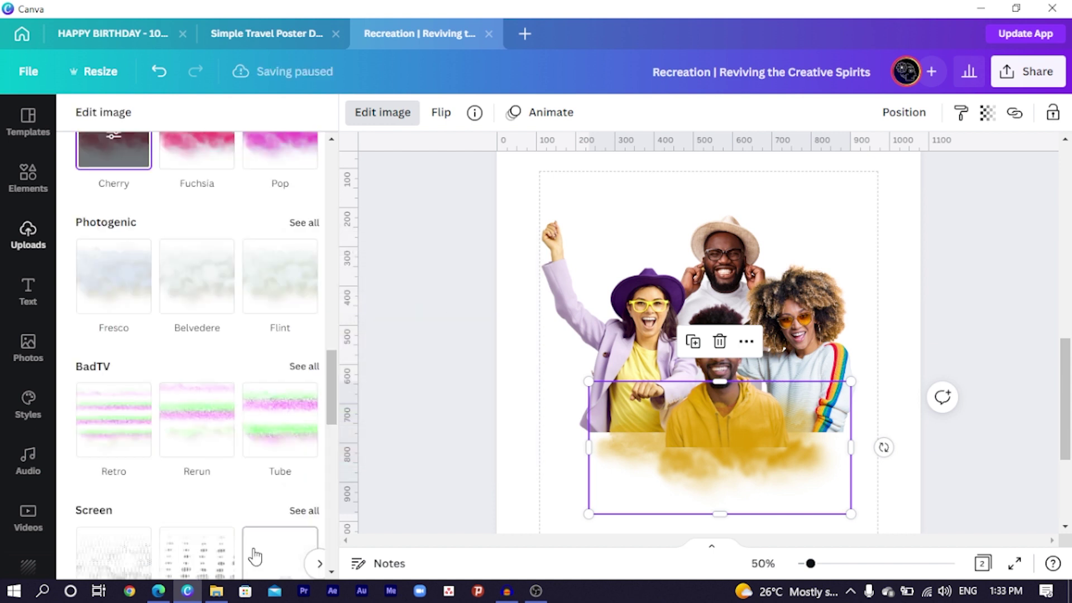
pyautogui.click(475, 376)
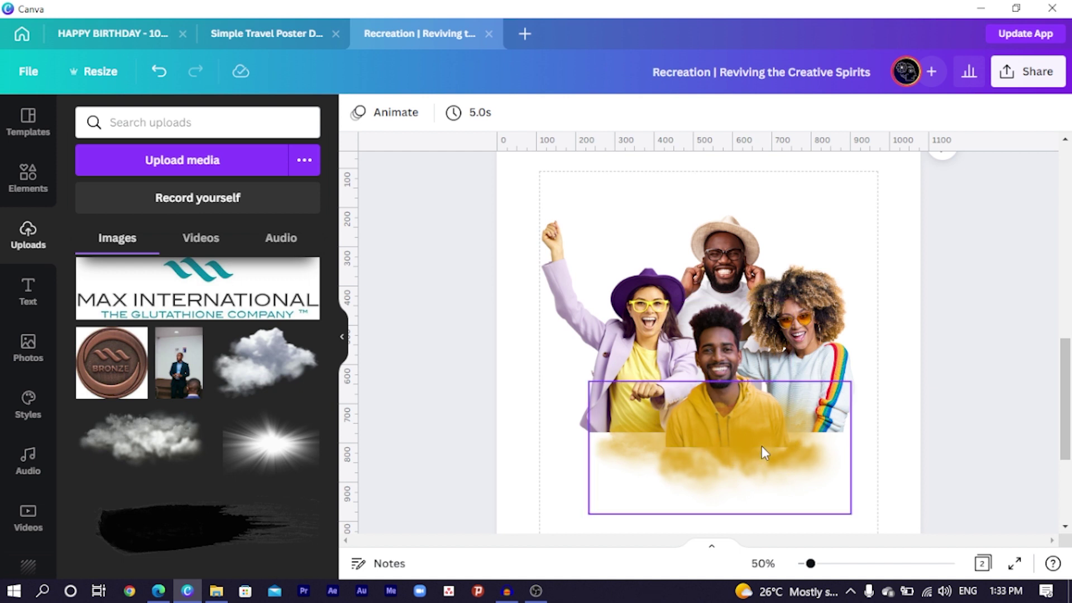
# Step: Spread overlapping copies of the golden cloud sideways so they cover the lower edges of all the people
pyautogui.moveTo(762, 447); pyautogui.dragTo(816, 437)
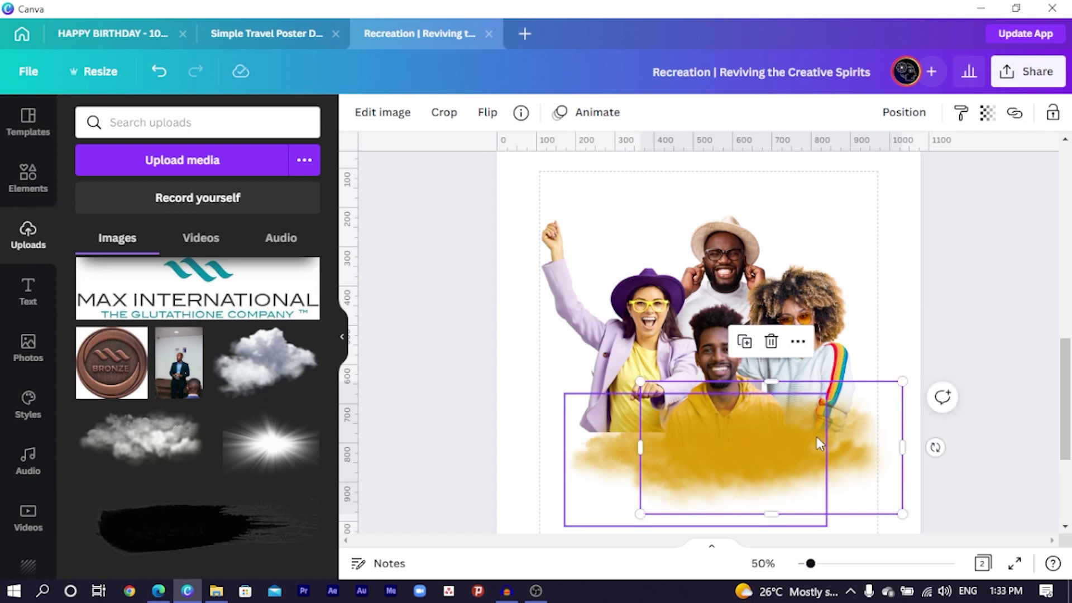
pyautogui.moveTo(727, 447); pyautogui.dragTo(648, 440)
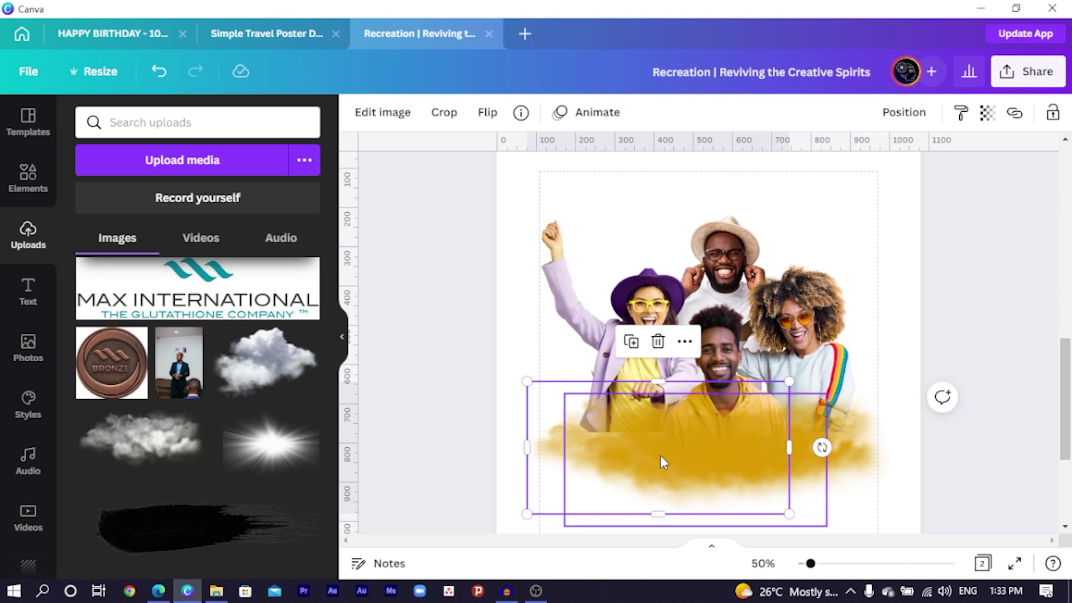
pyautogui.moveTo(700, 454); pyautogui.dragTo(627, 416)
pyautogui.hotkey('ctrl', 'z')
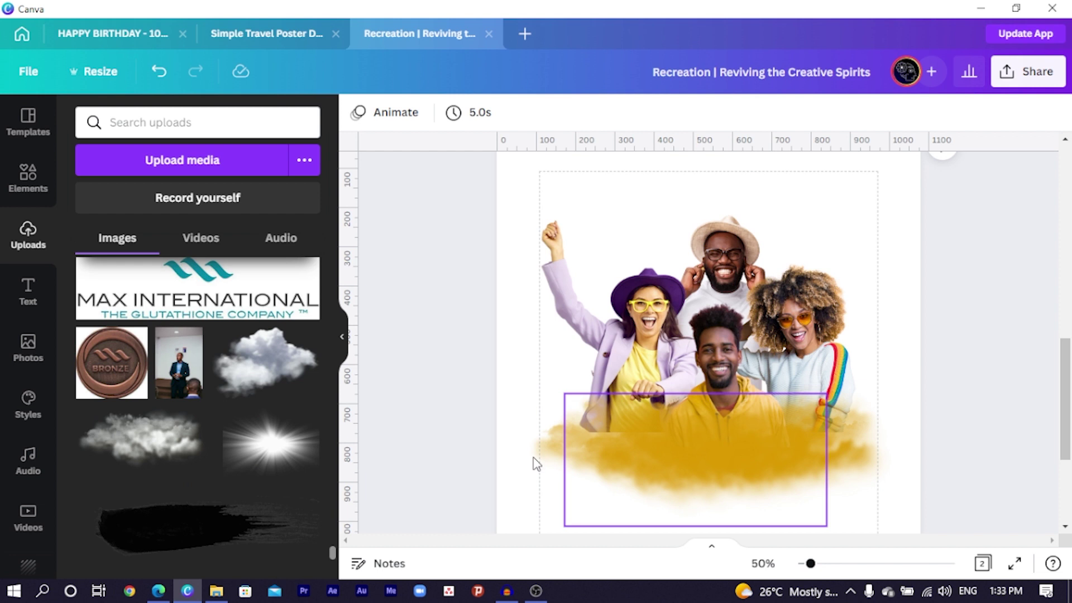
# Step: Add another uploaded cloud over the purple-hat woman's lower body and give it the Violet duotone
pyautogui.click(165, 444)
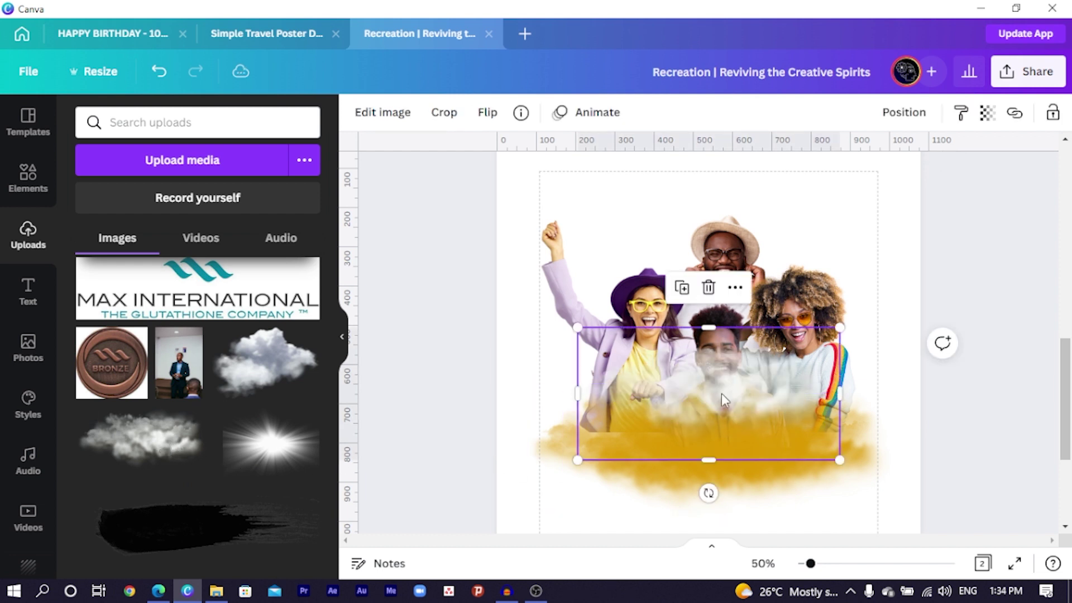
pyautogui.moveTo(722, 400); pyautogui.dragTo(609, 431)
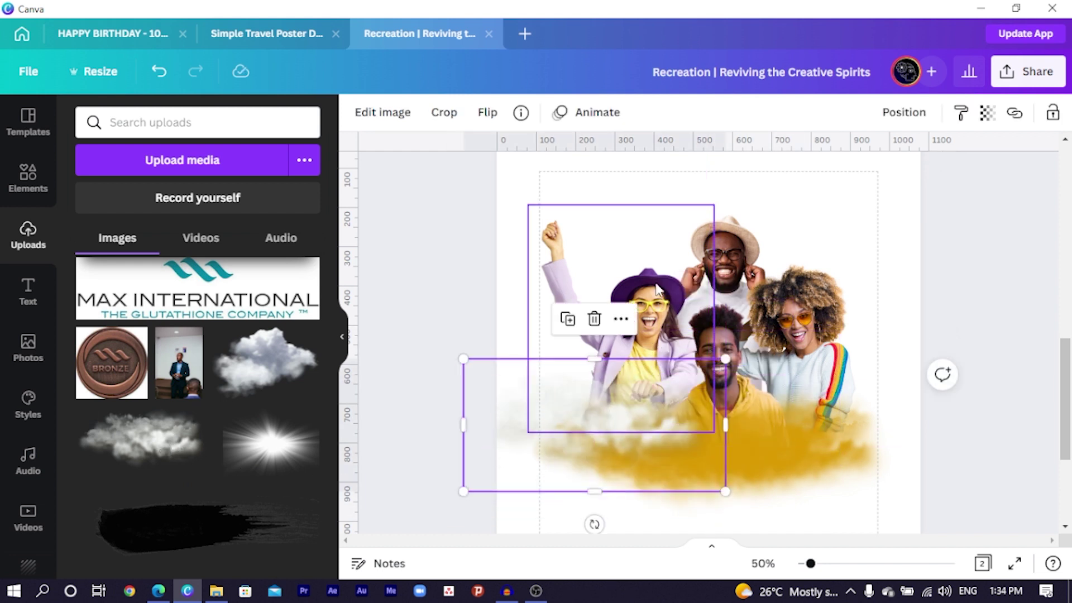
pyautogui.click(381, 115)
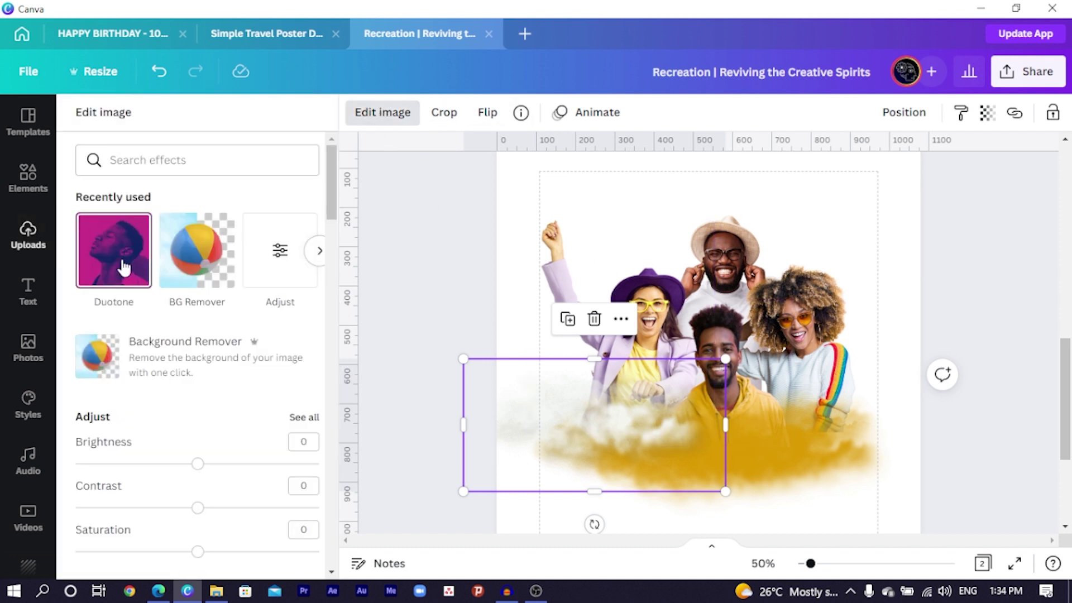
pyautogui.click(124, 267)
pyautogui.click(194, 306)
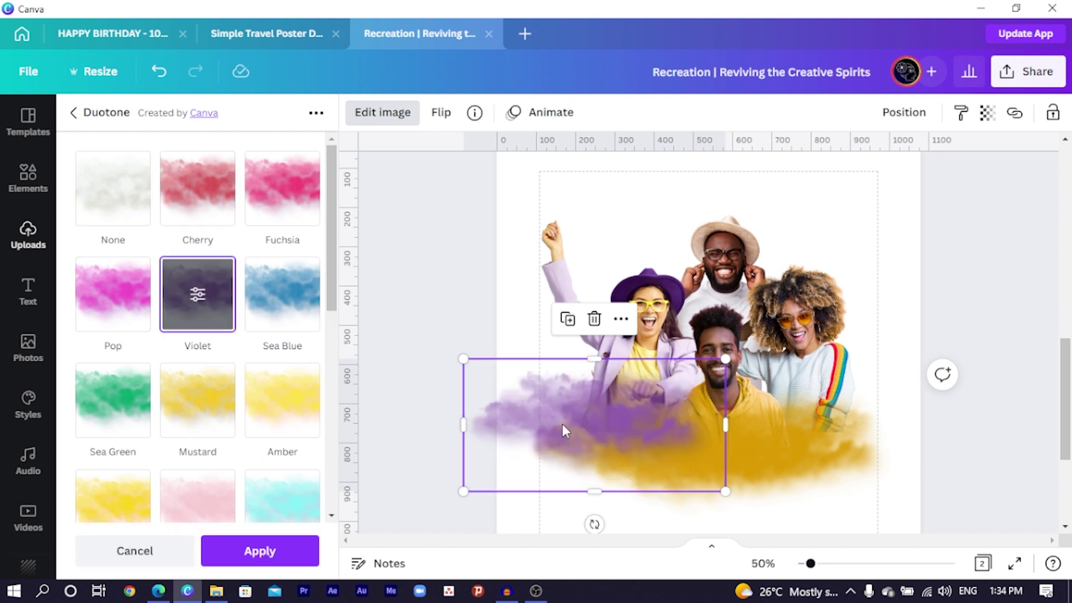
# Step: Shift the violet cloud inward and layer it in front of the purple-hat woman but behind the golden clouds
pyautogui.moveTo(562, 425); pyautogui.dragTo(596, 429)
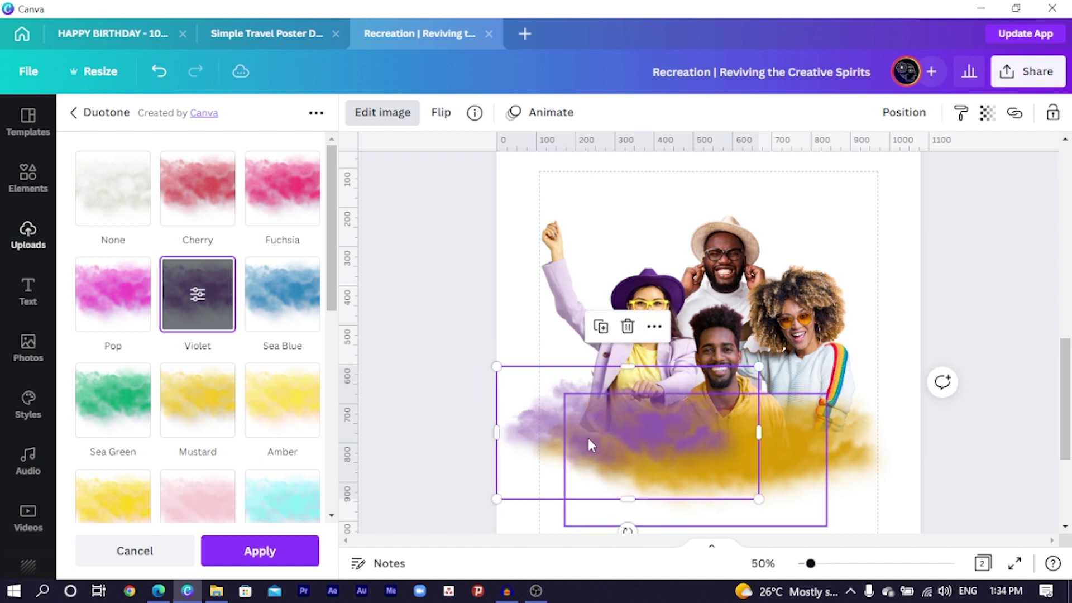
pyautogui.click(430, 482)
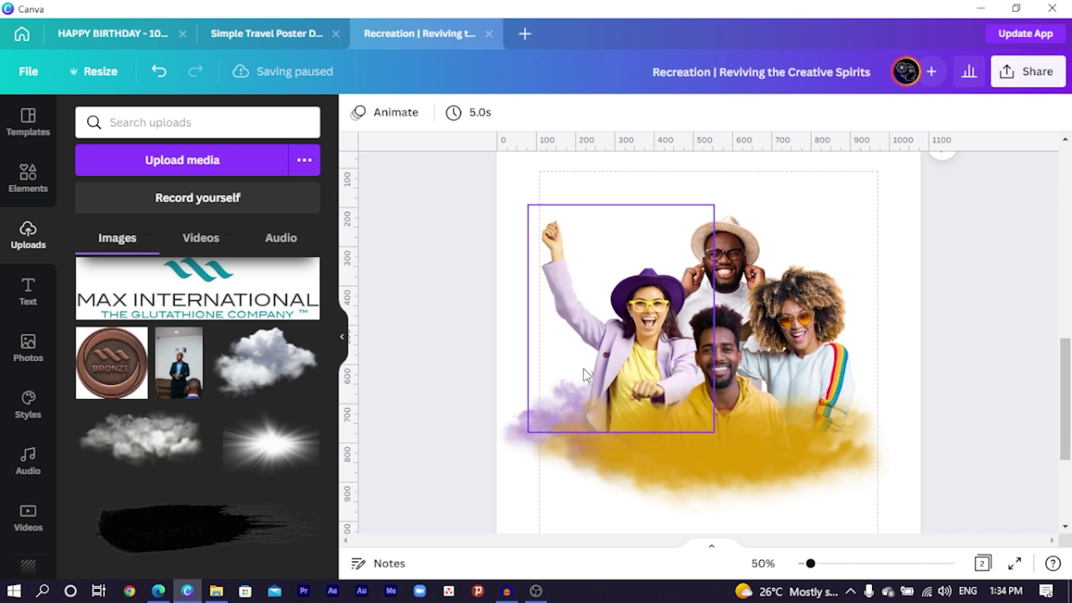
pyautogui.click(518, 423)
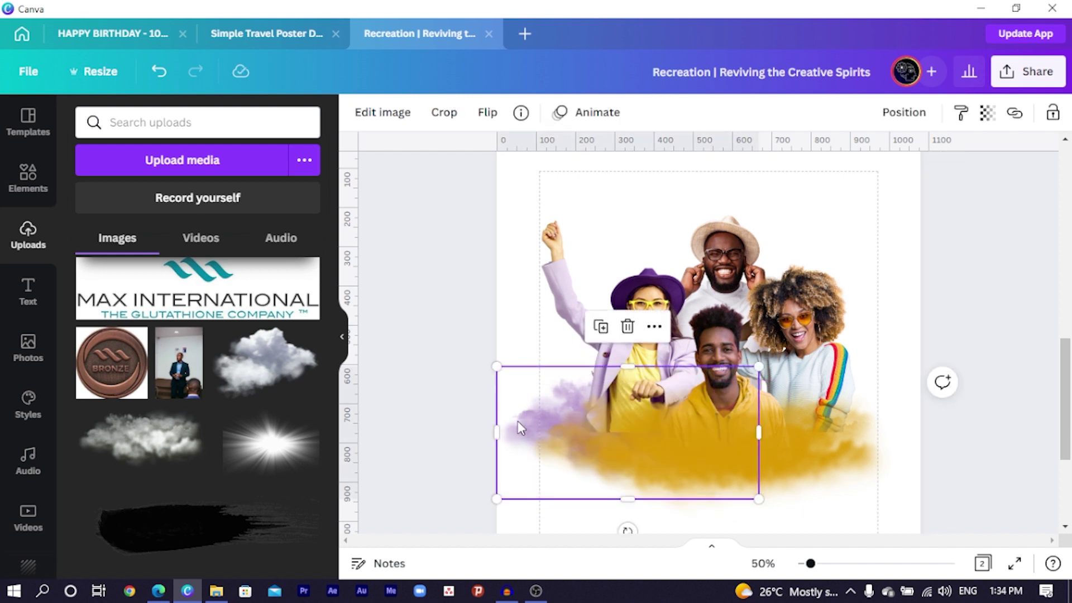
pyautogui.hotkey('ctrl', ']')
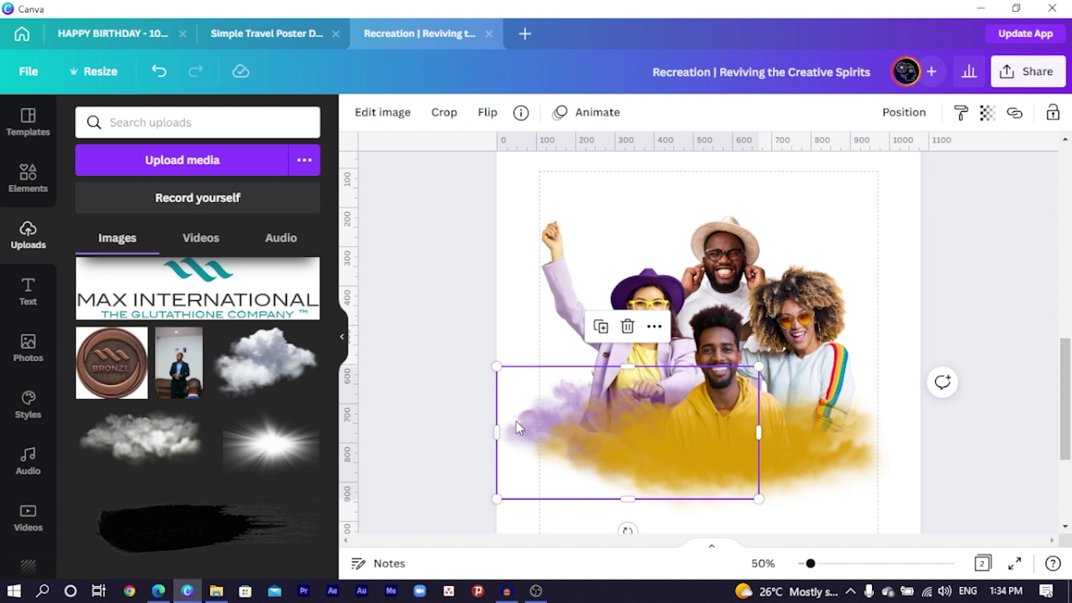
# Step: Place a copy of the violet cloud across the group, layer it behind the golden clouds, and nudge the outer violet cloud inward
pyautogui.moveTo(516, 419); pyautogui.dragTo(580, 396)
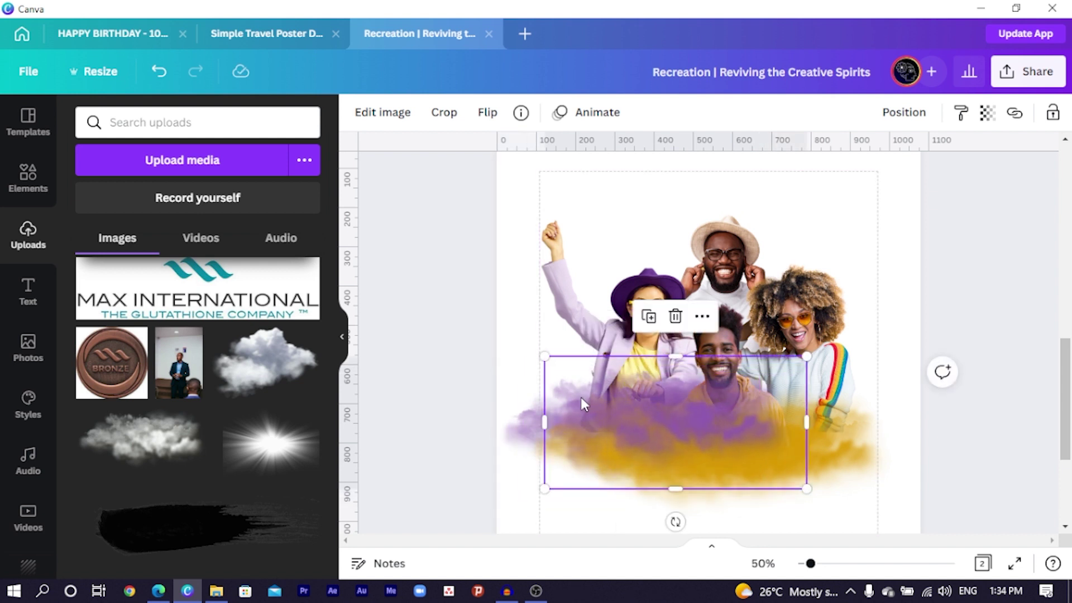
pyautogui.hotkey('ctrl', '[')
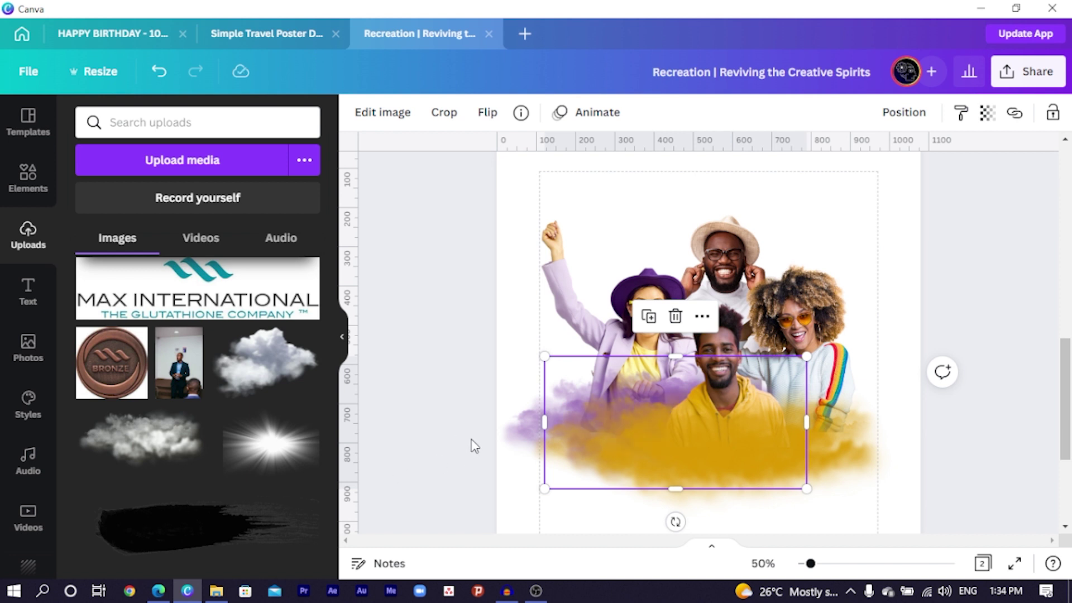
pyautogui.moveTo(474, 447); pyautogui.dragTo(524, 437)
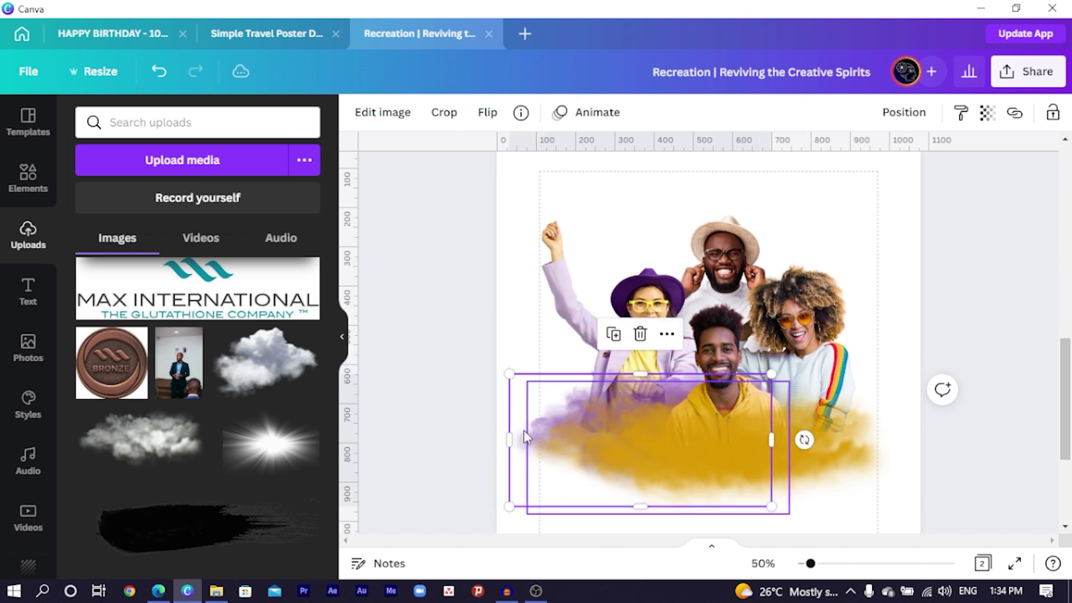
# Step: Tilt the outer violet cloud clockwise and shift it up and outward beside the purple-hat woman
pyautogui.moveTo(803, 439)
pyautogui.mouseDown()
pyautogui.moveTo(799, 480)
pyautogui.moveTo(625, 446)
pyautogui.mouseUp()
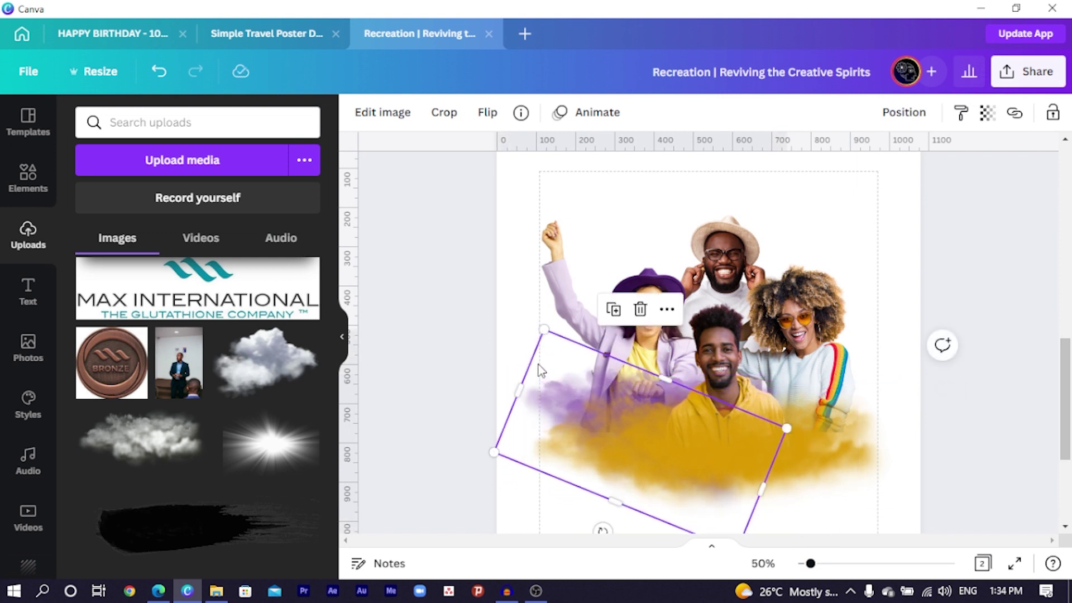
pyautogui.moveTo(519, 389); pyautogui.dragTo(514, 382)
pyautogui.hotkey('ctrl', 'z')
pyautogui.moveTo(554, 346); pyautogui.dragTo(543, 334)
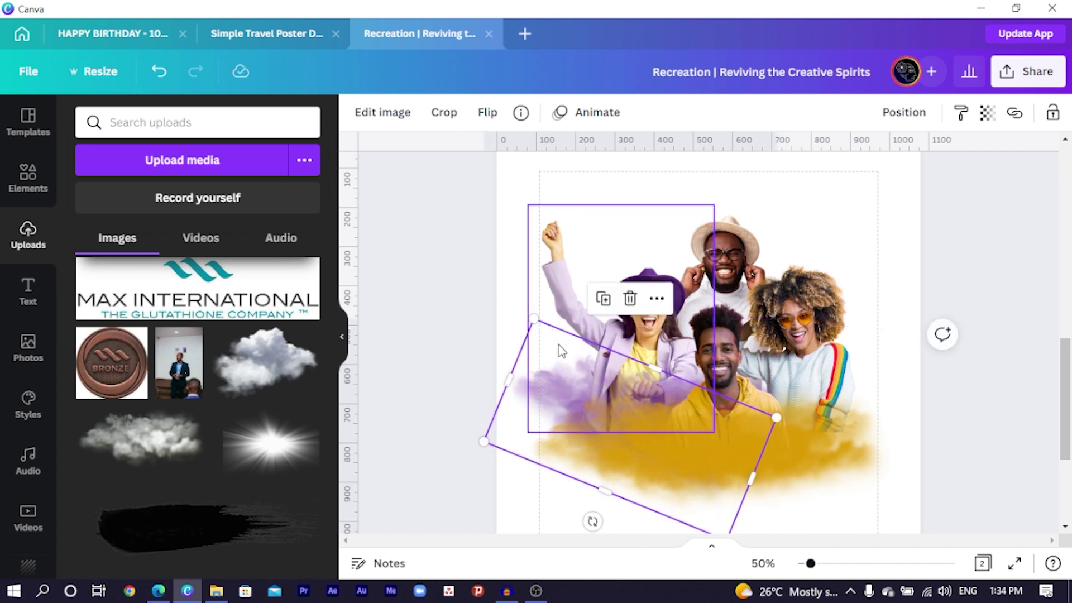
pyautogui.moveTo(561, 391)
pyautogui.mouseDown()
pyautogui.moveTo(567, 376)
pyautogui.moveTo(550, 373)
pyautogui.mouseUp()
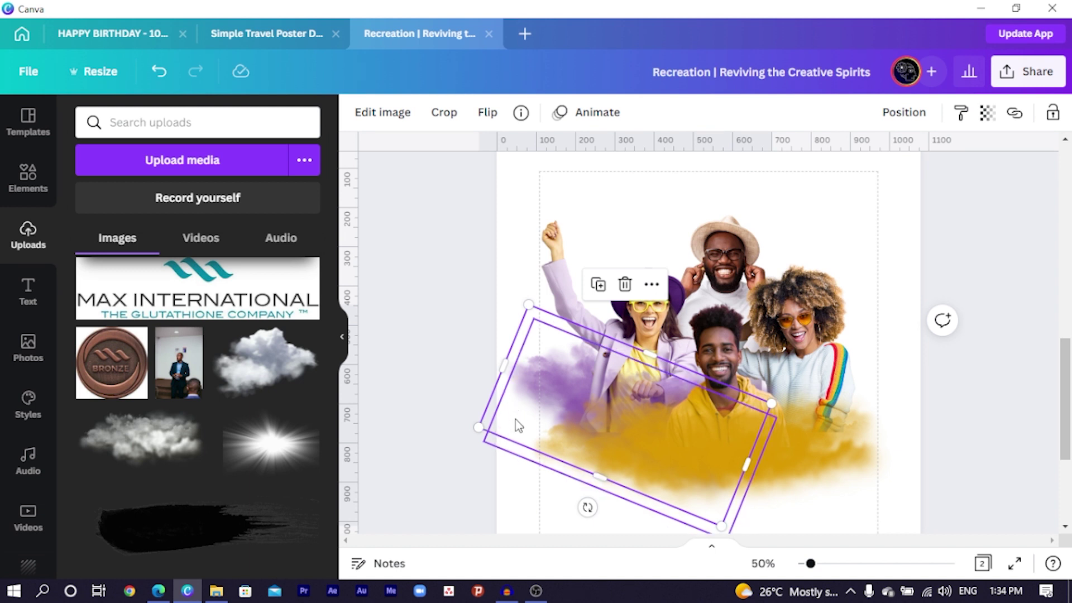
pyautogui.moveTo(589, 507)
pyautogui.mouseDown()
pyautogui.moveTo(611, 518)
pyautogui.moveTo(593, 504)
pyautogui.mouseUp()
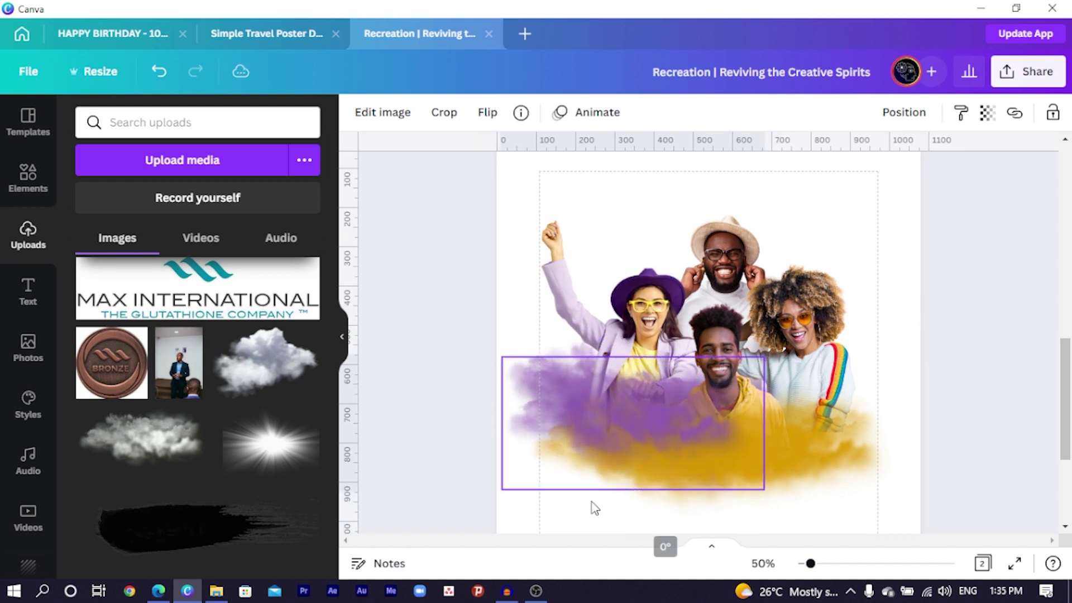
# Step: Scale down the other violet cloud and position it over the lower bodies of the purple-hat woman and yellow-hoodie man
pyautogui.moveTo(500, 488); pyautogui.dragTo(584, 446)
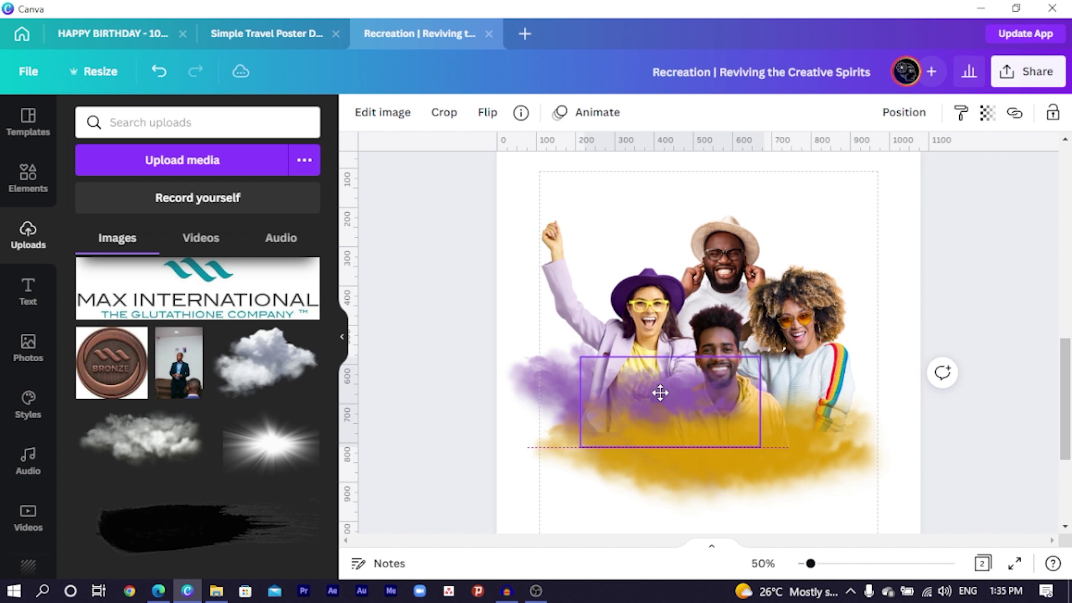
pyautogui.moveTo(658, 391); pyautogui.dragTo(652, 396)
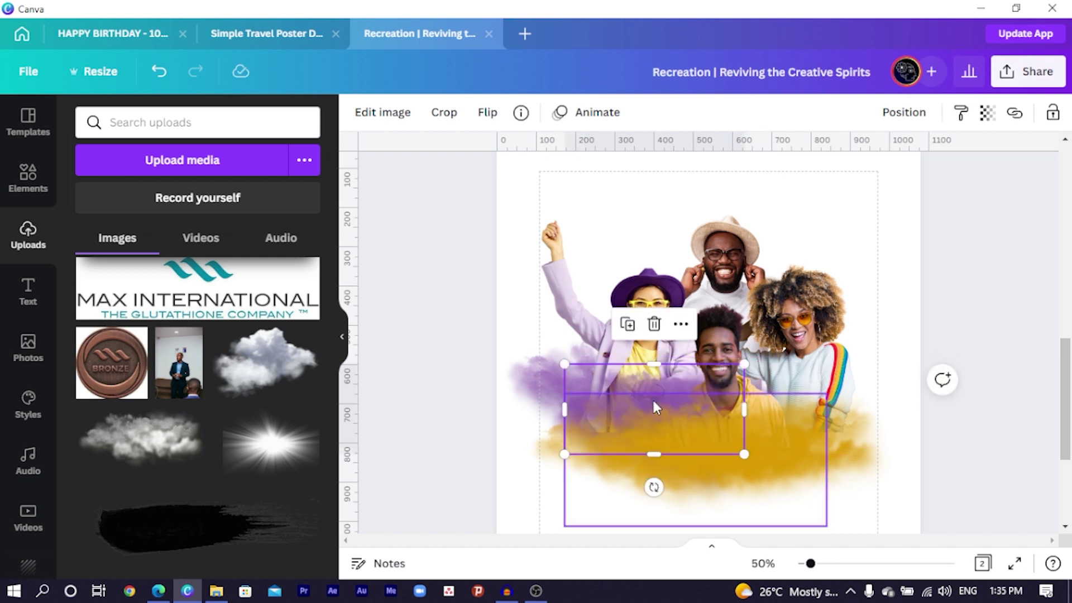
pyautogui.click(432, 337)
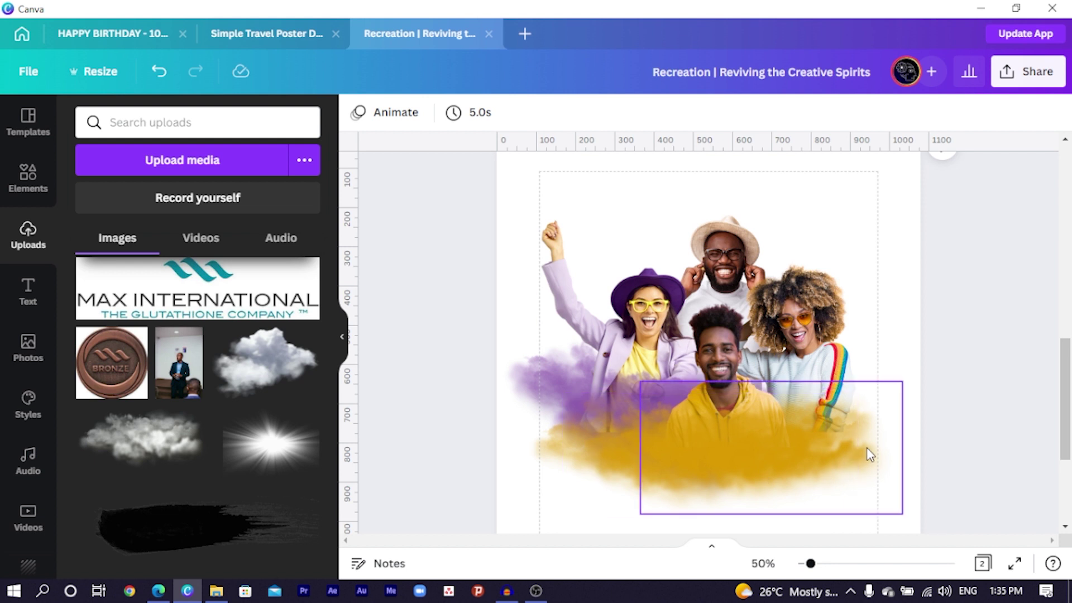
# Step: Tilt the two outer golden clouds so their outer ends rise, rotating the one below the curly-haired woman about -15°
pyautogui.click(852, 466)
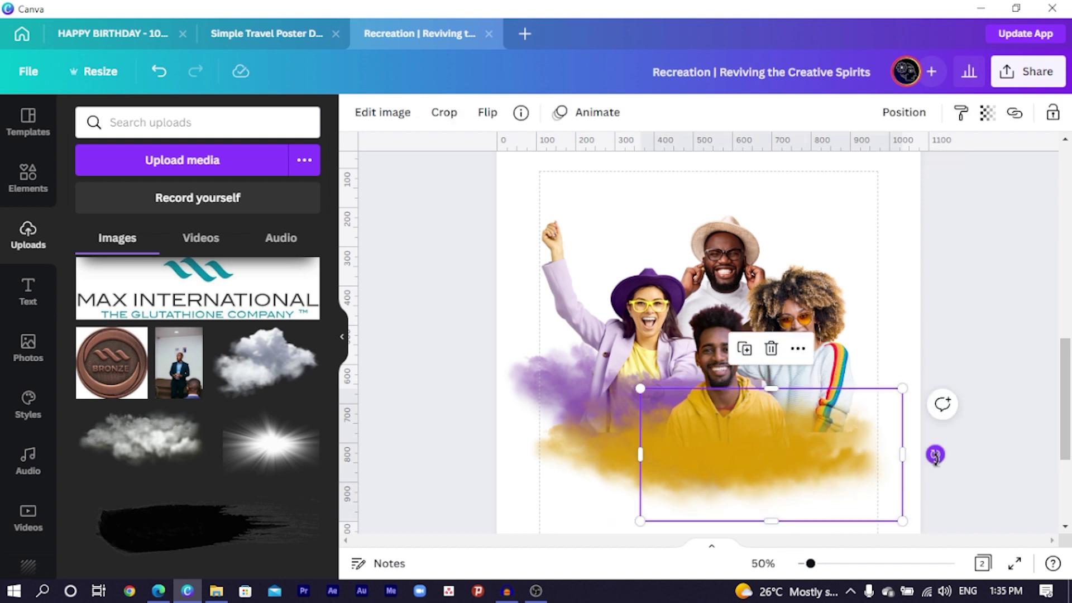
pyautogui.moveTo(944, 455)
pyautogui.mouseDown()
pyautogui.moveTo(939, 413)
pyautogui.moveTo(938, 450)
pyautogui.mouseUp()
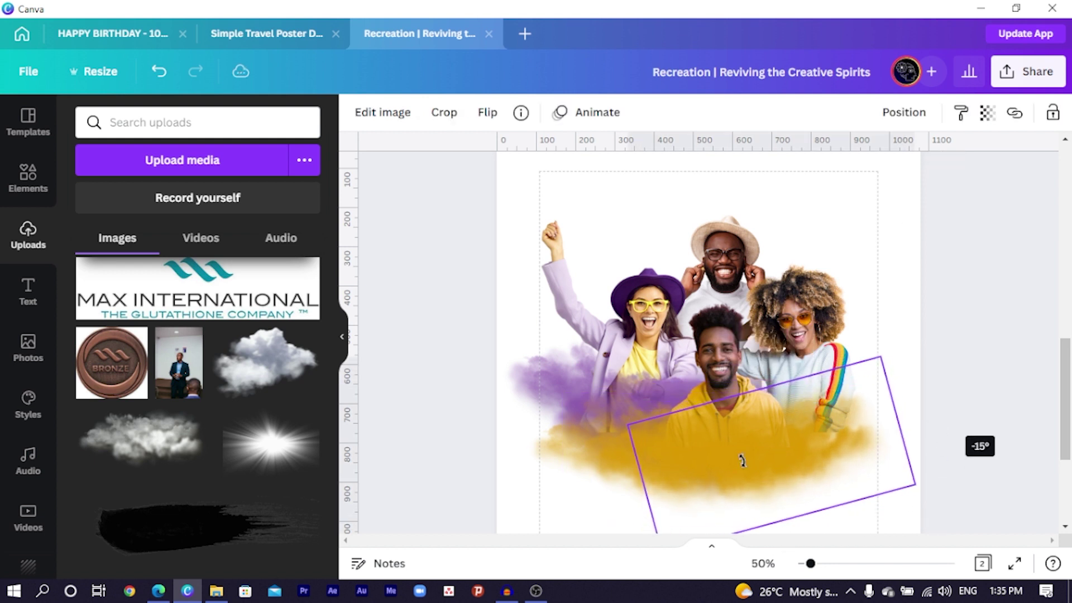
pyautogui.moveTo(642, 441); pyautogui.dragTo(568, 450)
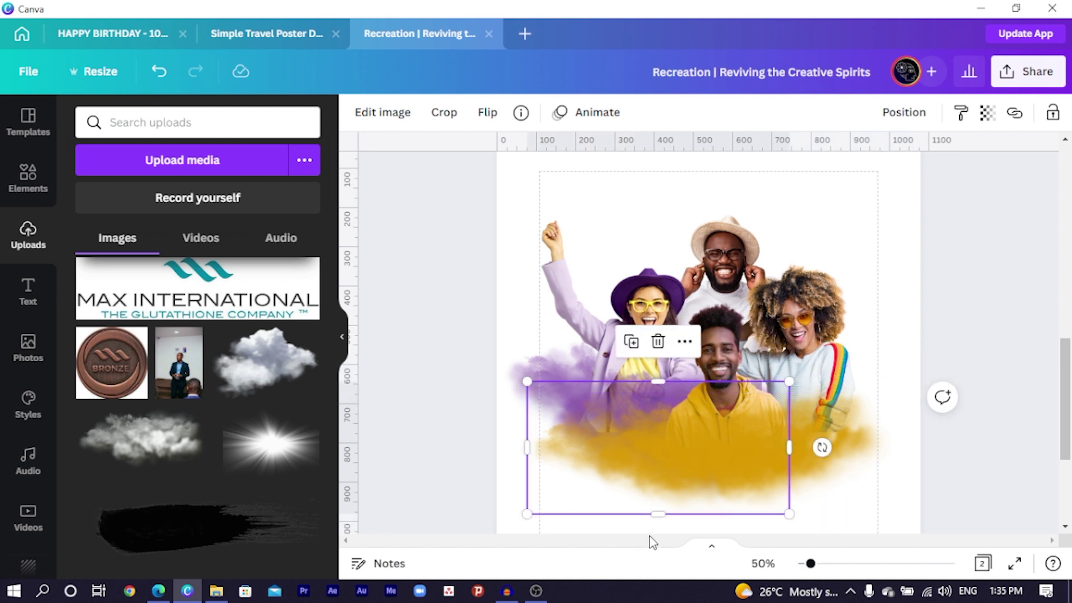
pyautogui.moveTo(821, 450); pyautogui.dragTo(801, 491)
pyautogui.click(398, 429)
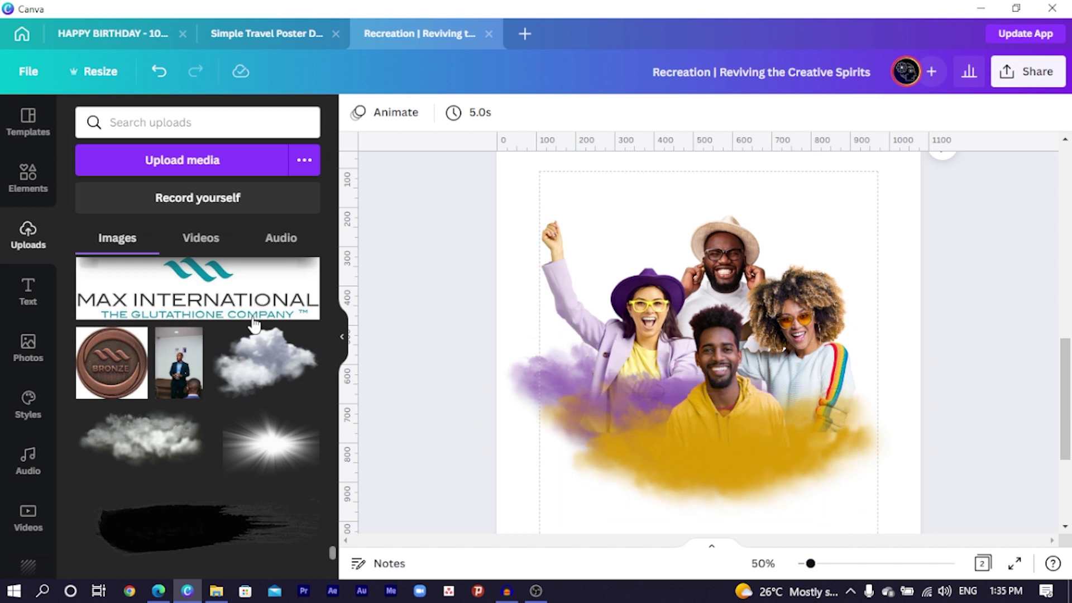
# Step: Add another uploaded cloud over the curly-haired woman's lower body and give it the Cherry duotone
pyautogui.moveTo(143, 445); pyautogui.dragTo(478, 468)
pyautogui.moveTo(718, 418); pyautogui.dragTo(801, 455)
pyautogui.click(393, 112)
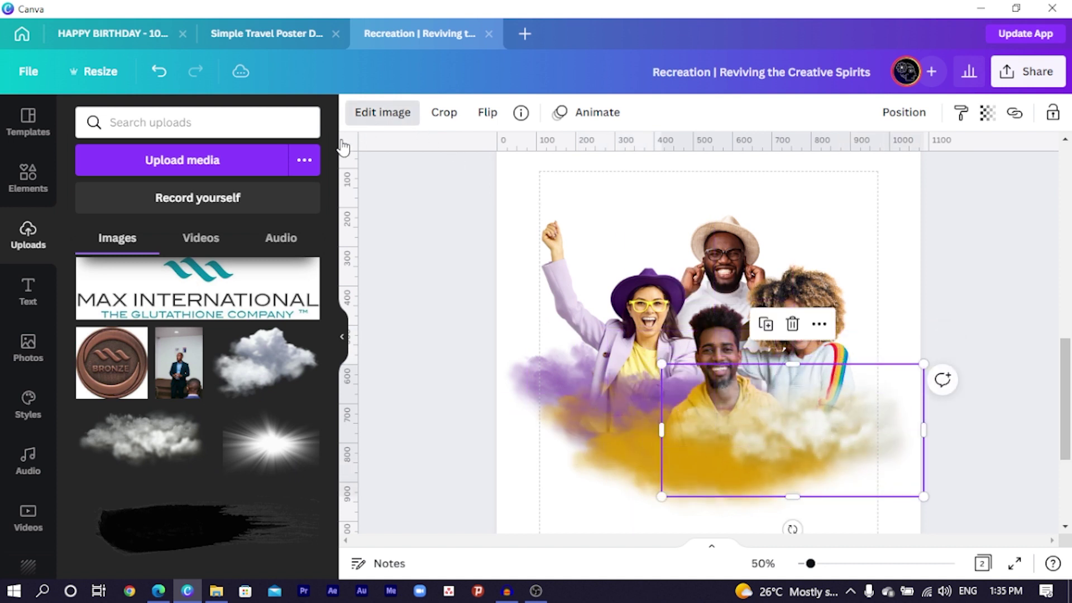
pyautogui.click(114, 262)
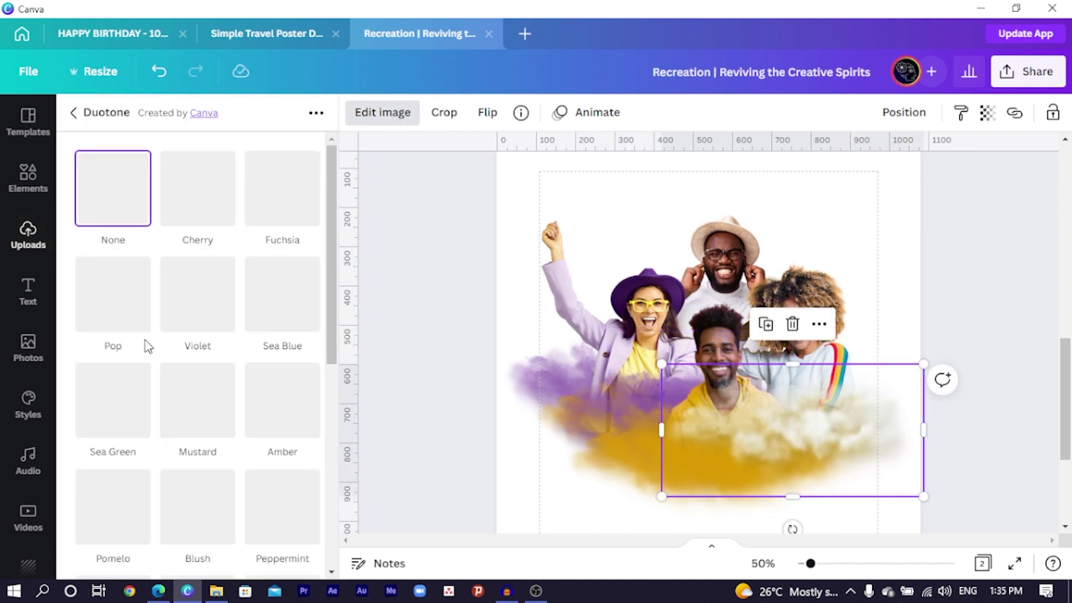
pyautogui.click(222, 196)
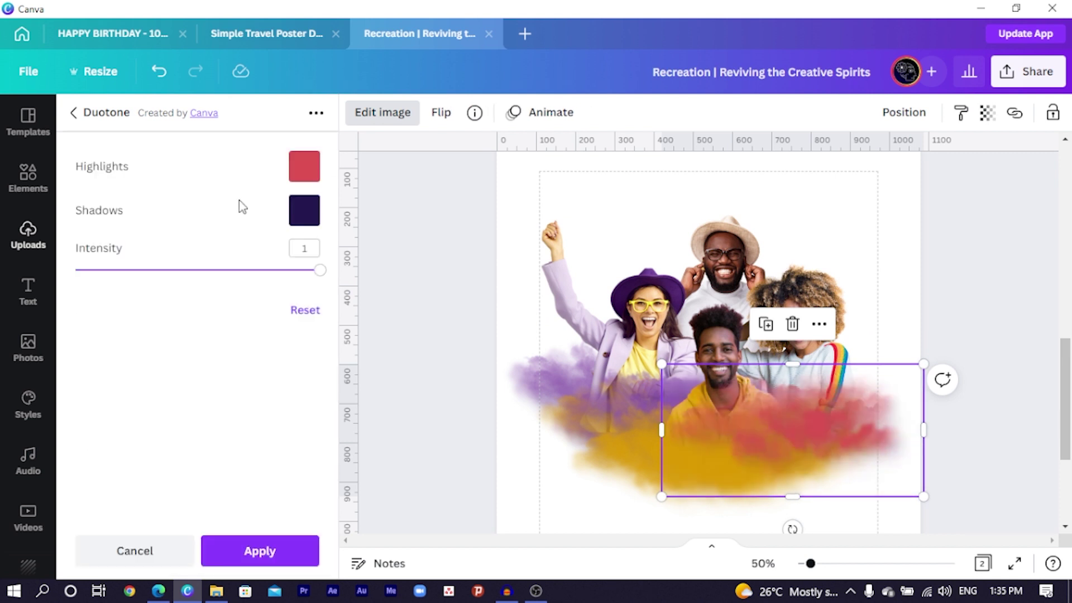
# Step: Set the duotone's highlights to the blue #0274E3 sampled from the woman's striped sleeve, and copy that colour code
pyautogui.click(299, 177)
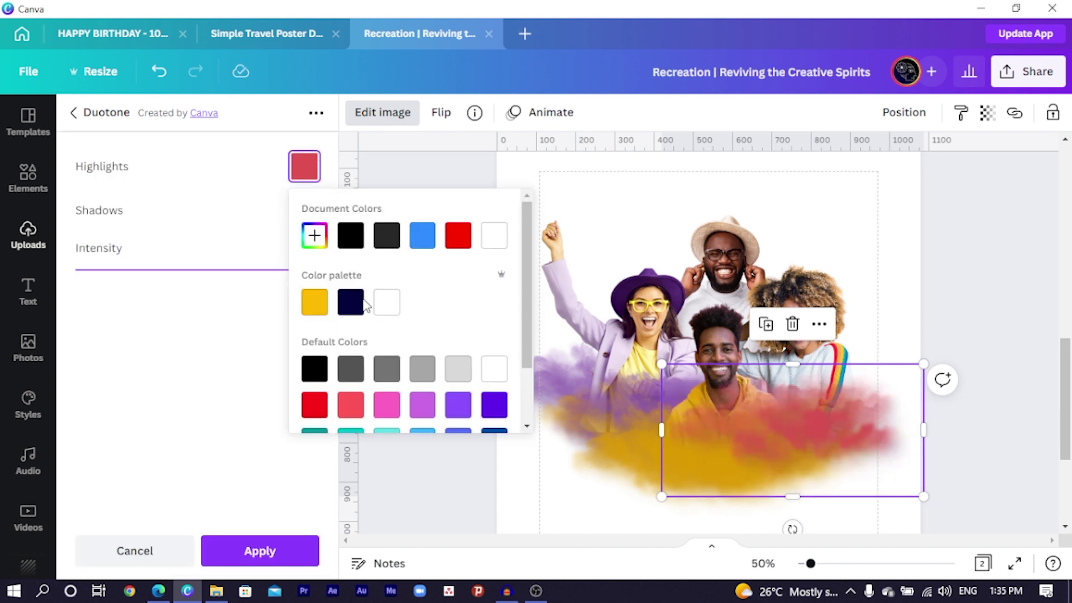
pyautogui.click(315, 235)
pyautogui.click(487, 392)
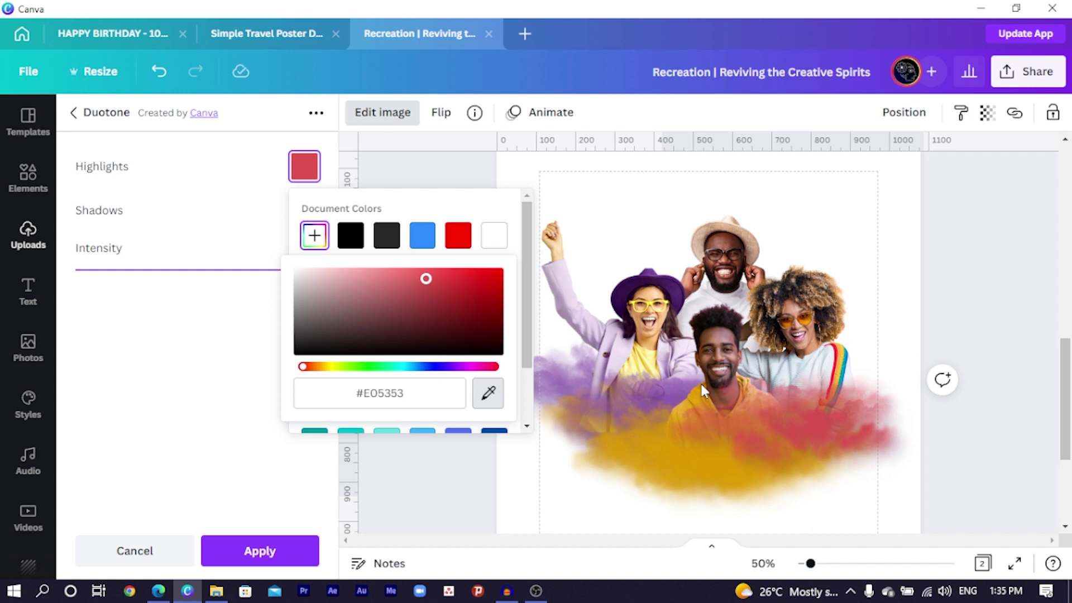
pyautogui.click(844, 363)
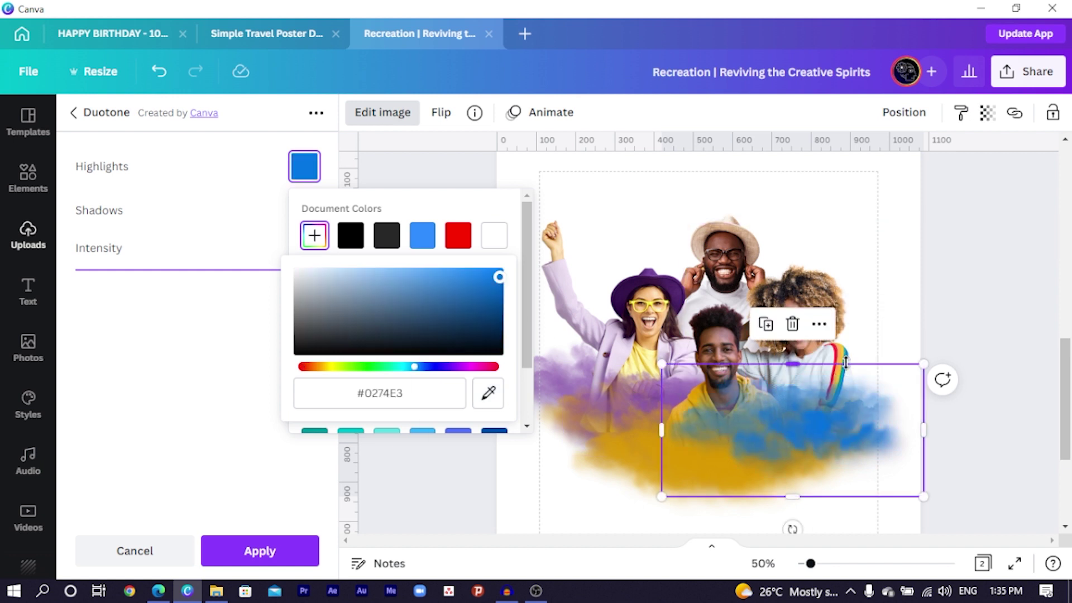
pyautogui.click(419, 389)
pyautogui.hotkey('ctrl', 'c')
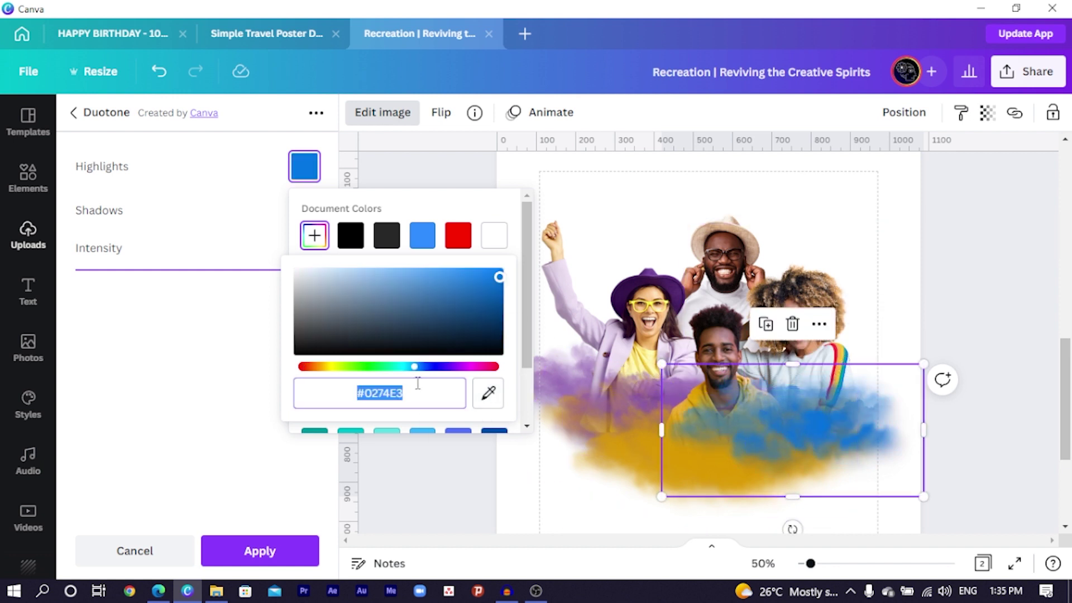
pyautogui.click(229, 280)
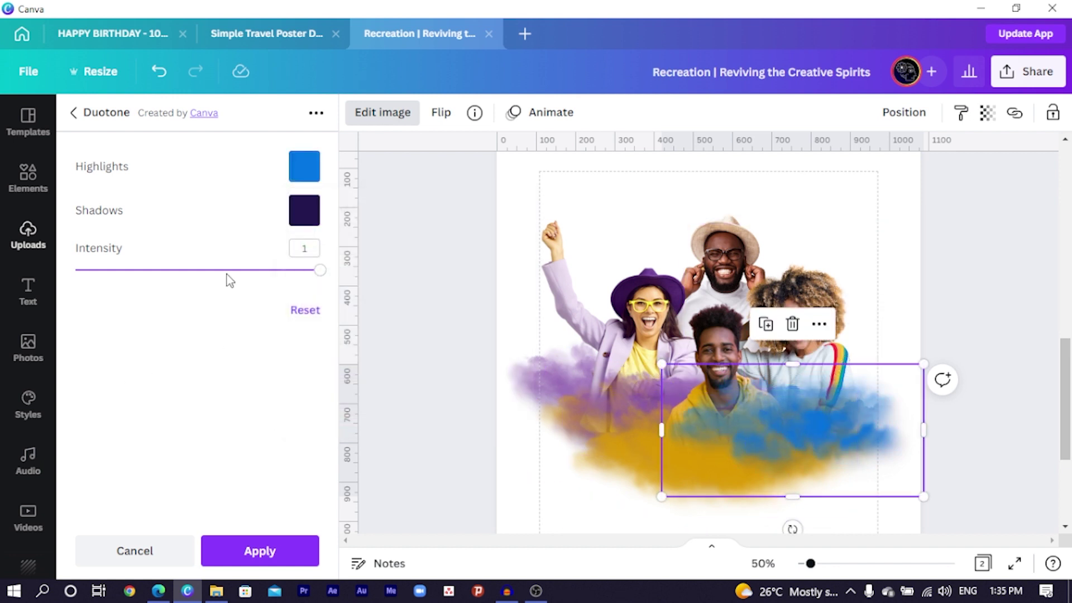
# Step: Set the duotone's shadows to the same blue, #0274E3, and apply the effect to the cloud
pyautogui.click(301, 211)
pyautogui.click(316, 284)
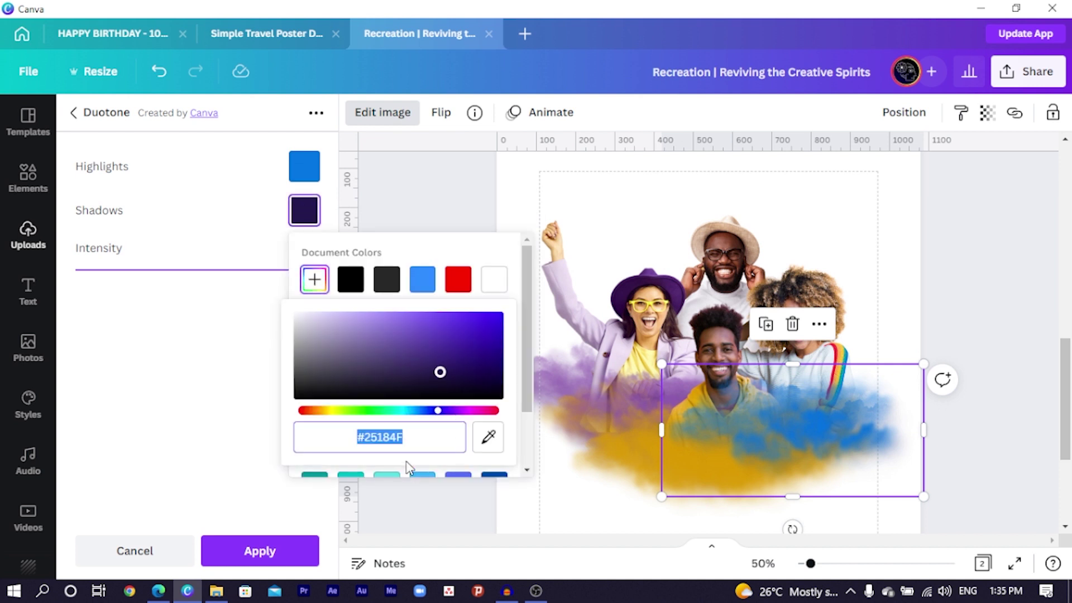
pyautogui.hotkey('ctrl', 'v')
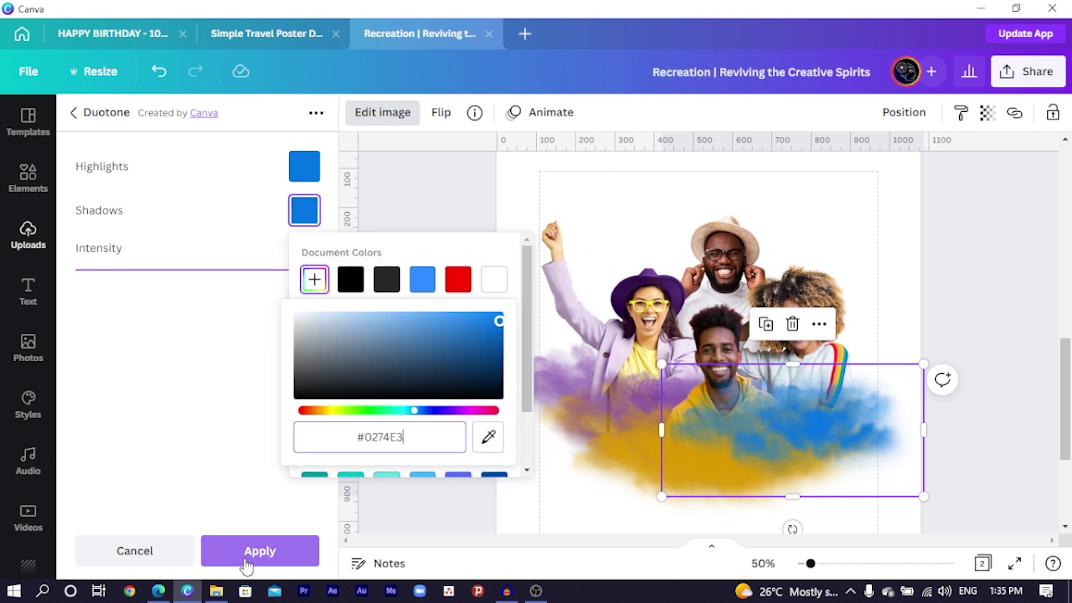
pyautogui.click(271, 552)
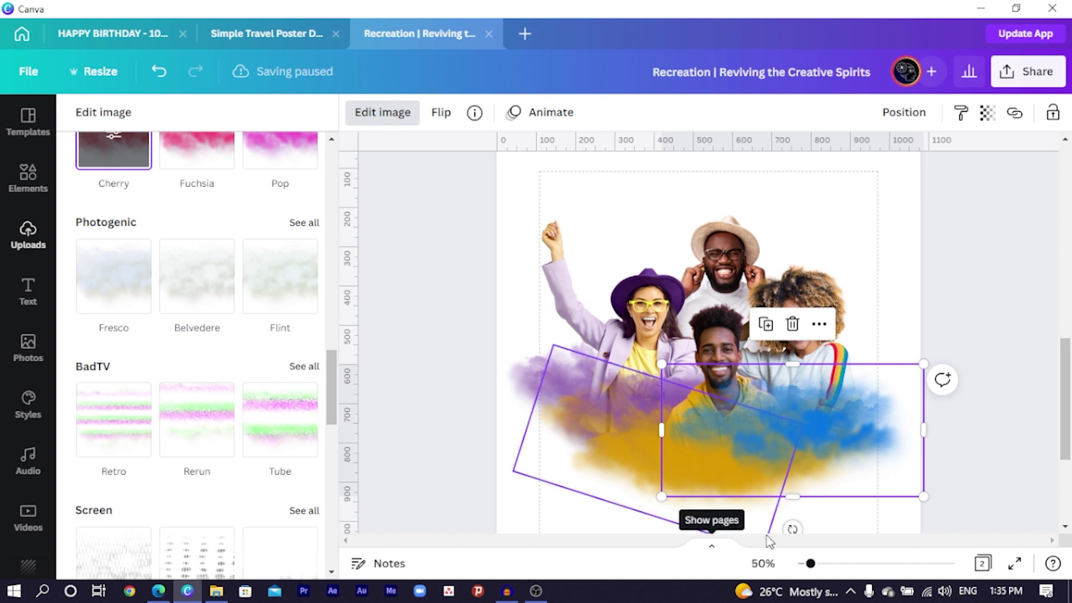
# Step: Tilt the blue cloud steeply, place it beside the curly-haired woman's shoulder, and layer it behind her and the golden clouds
pyautogui.moveTo(799, 535); pyautogui.dragTo(835, 536)
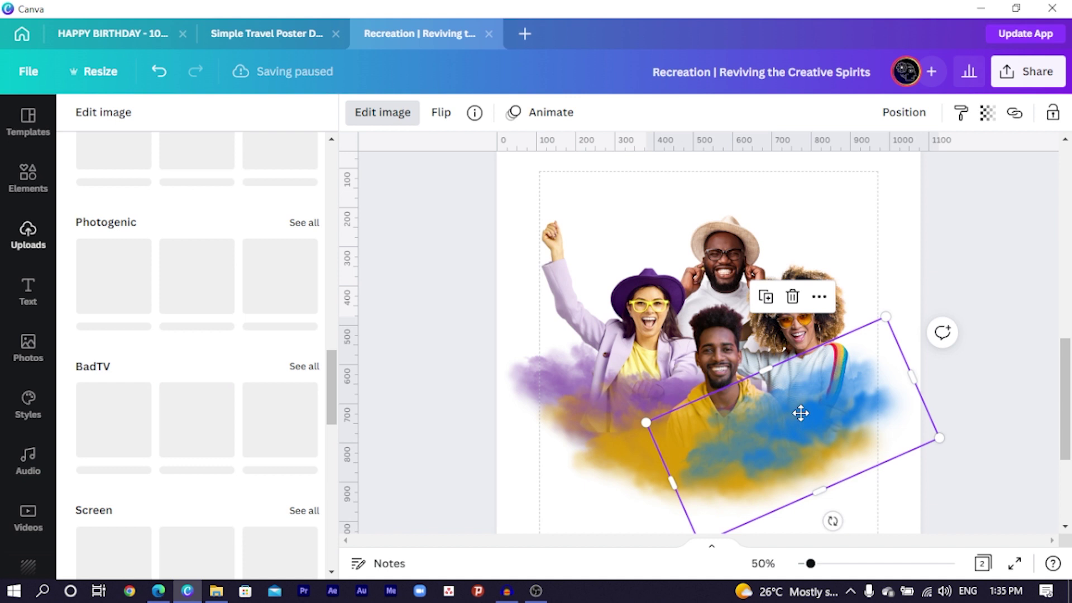
pyautogui.moveTo(798, 411); pyautogui.dragTo(811, 418)
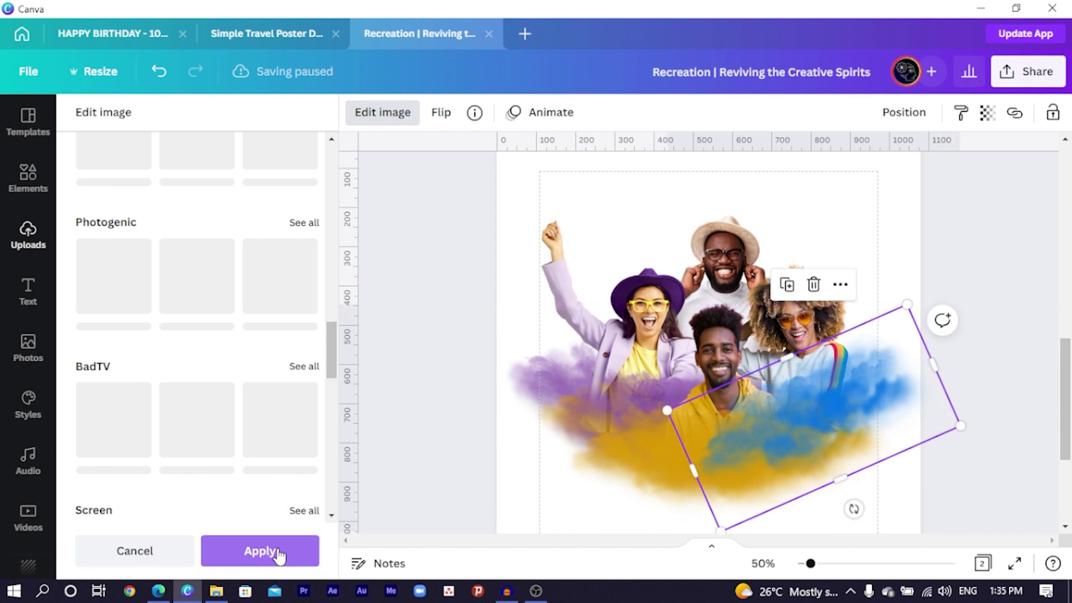
pyautogui.click(278, 552)
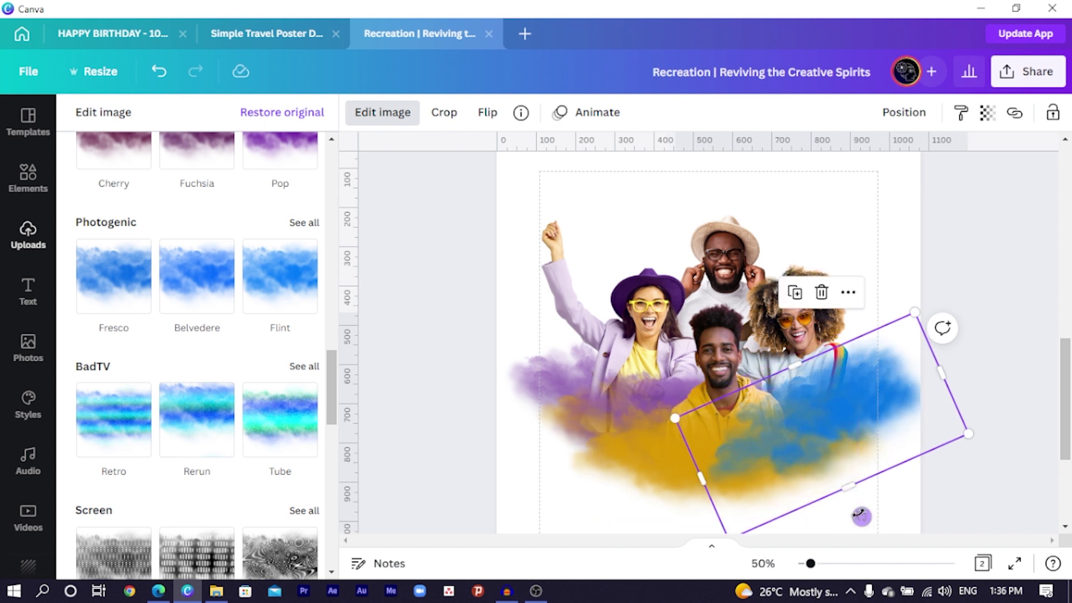
pyautogui.moveTo(854, 509); pyautogui.dragTo(899, 486)
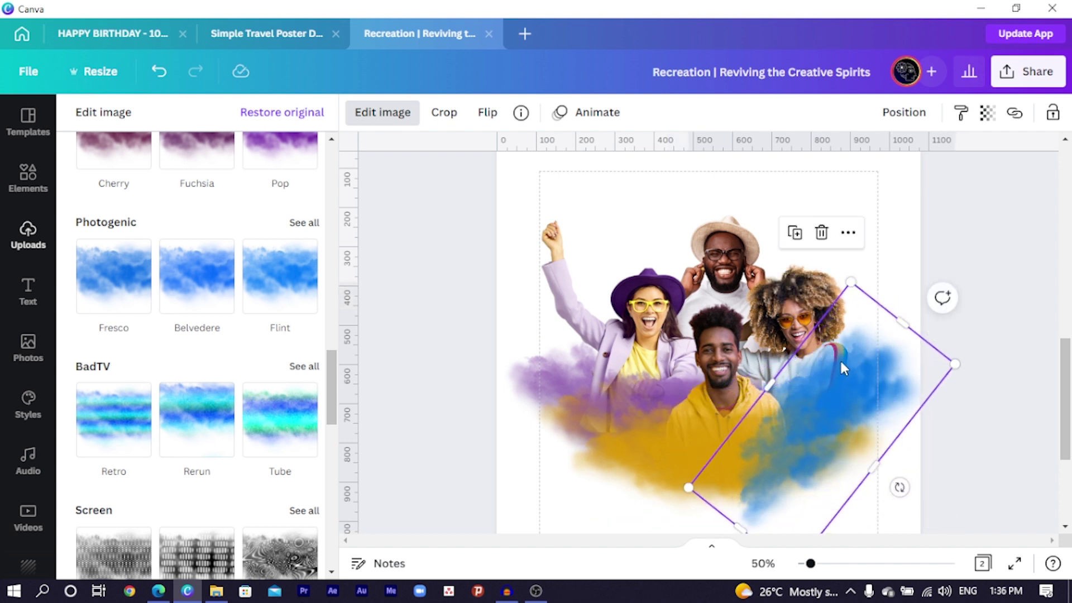
pyautogui.moveTo(841, 362); pyautogui.dragTo(842, 339)
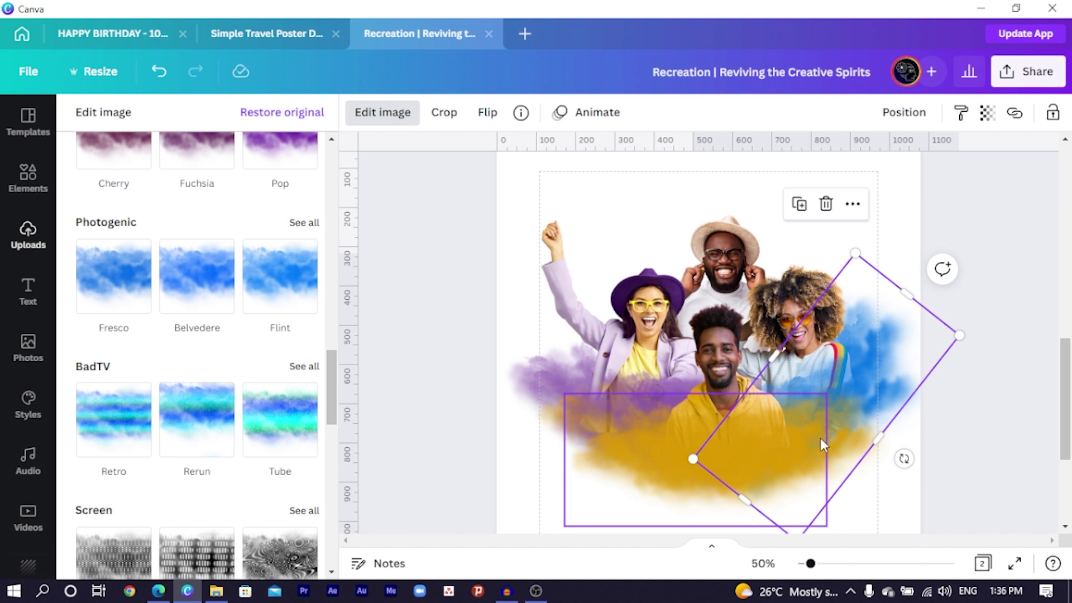
# Step: Tilt the outer violet cloud more steeply and raise it slightly beside the purple-hat woman's arm
pyautogui.click(520, 373)
pyautogui.moveTo(591, 520); pyautogui.dragTo(545, 503)
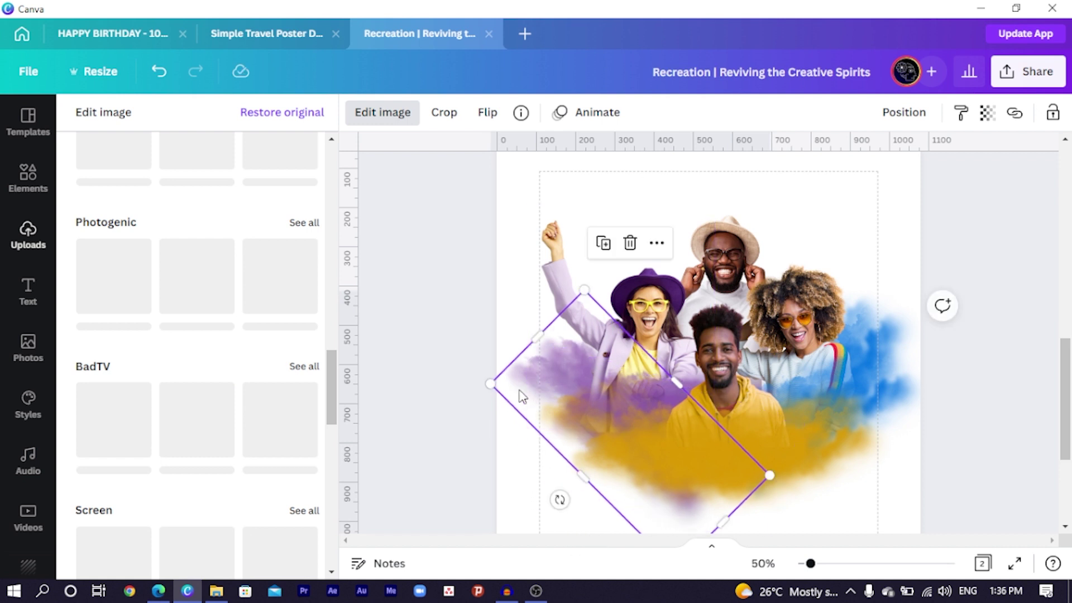
pyautogui.moveTo(513, 369); pyautogui.dragTo(511, 351)
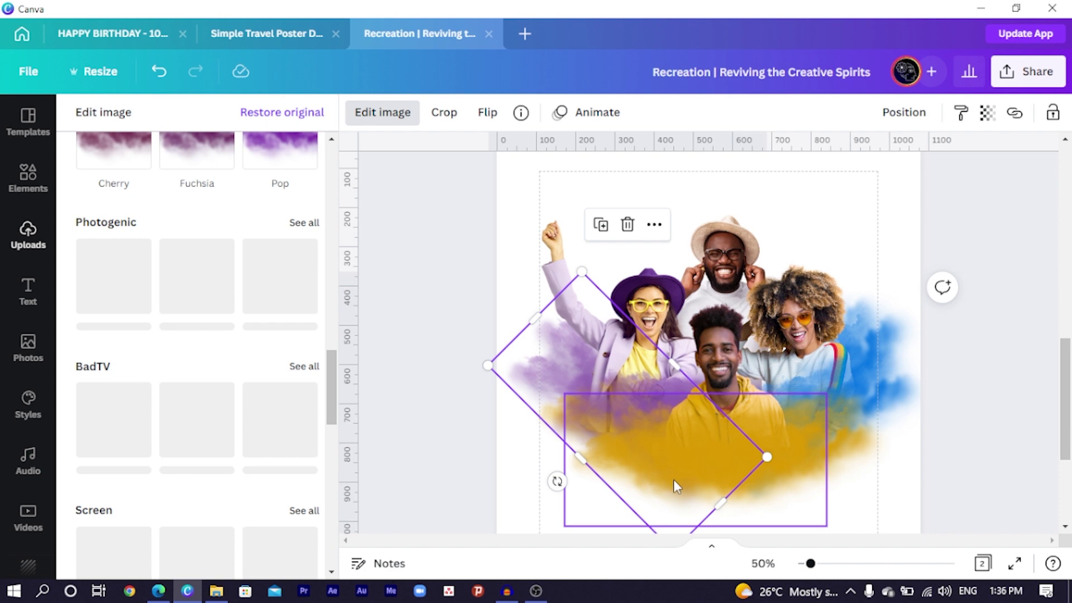
# Step: Compare with the finished poster on page 1, add another copy of the uploaded cloud to page 2, and raise it over the back man's chest
pyautogui.scroll(10, 706, 456)
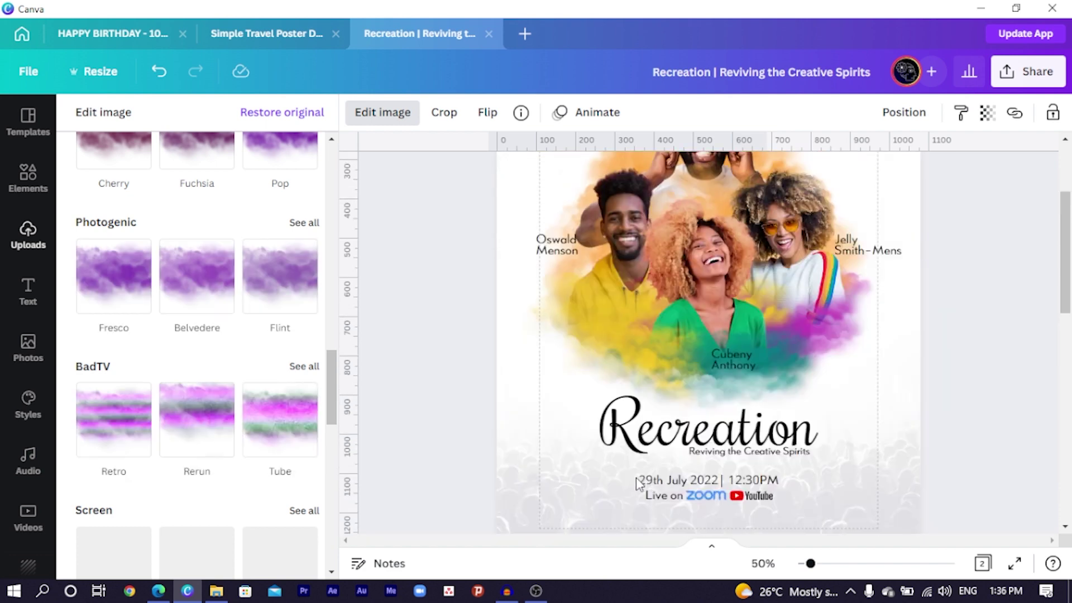
pyautogui.scroll(-10, 554, 481)
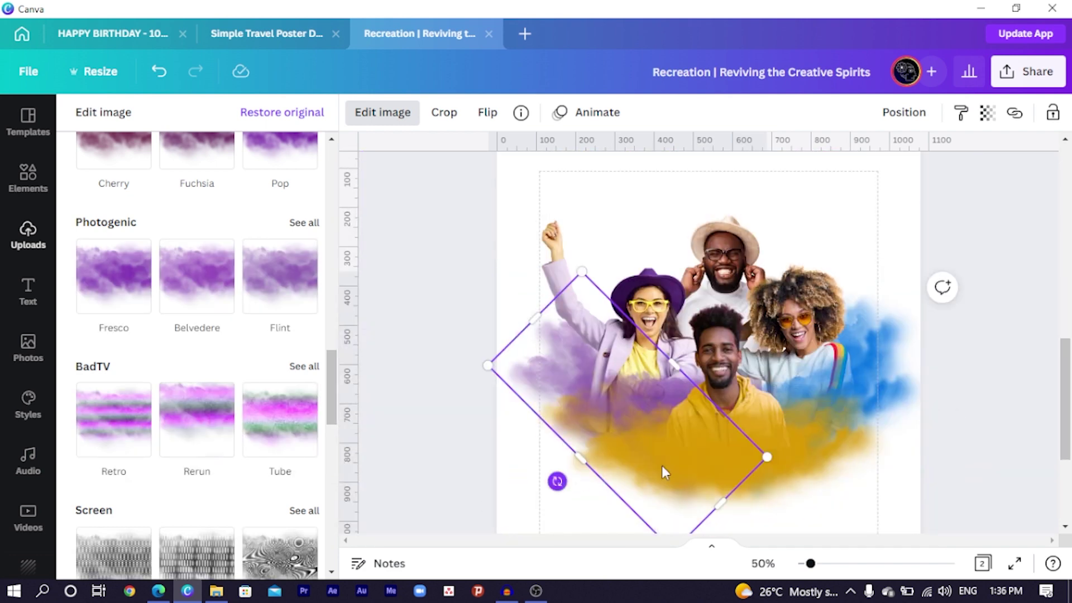
pyautogui.click(27, 234)
pyautogui.click(140, 438)
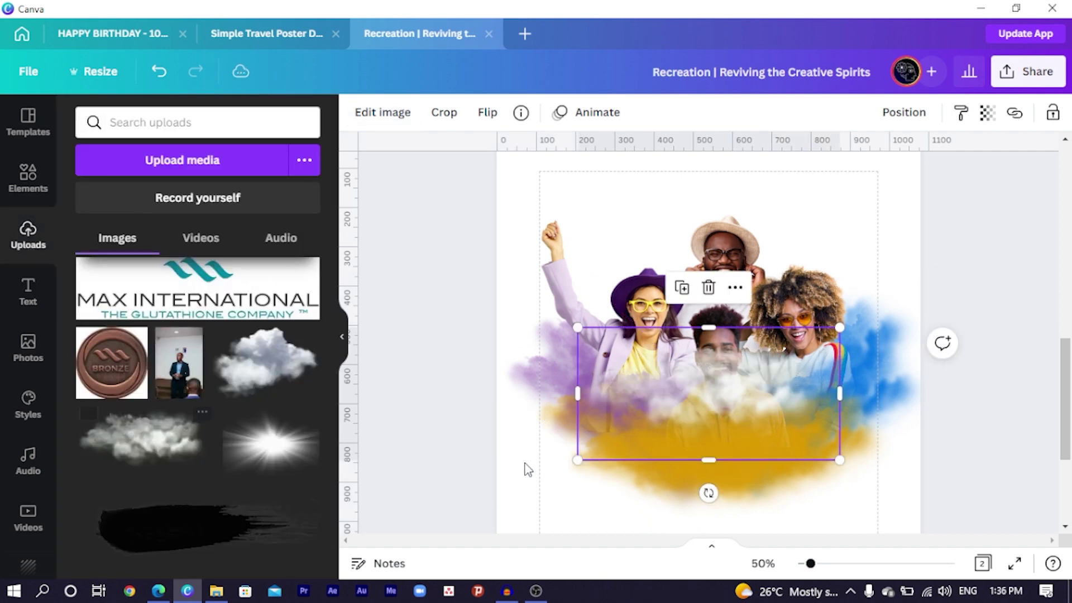
pyautogui.moveTo(708, 401); pyautogui.dragTo(708, 305)
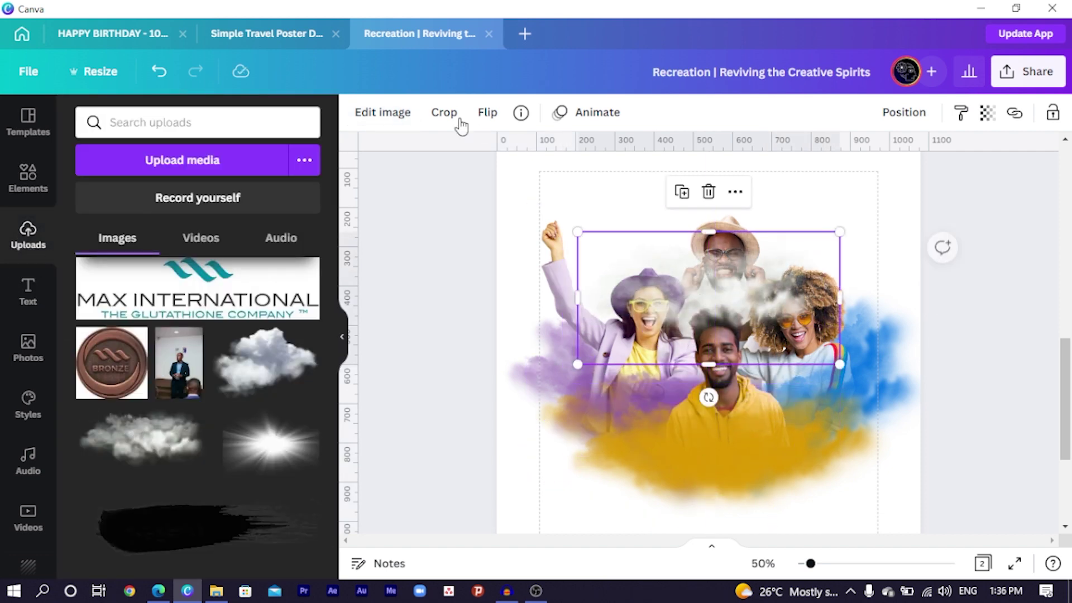
# Step: Give the newly added upper cloud the Cherry duotone effect and open the effect's colour settings
pyautogui.click(363, 112)
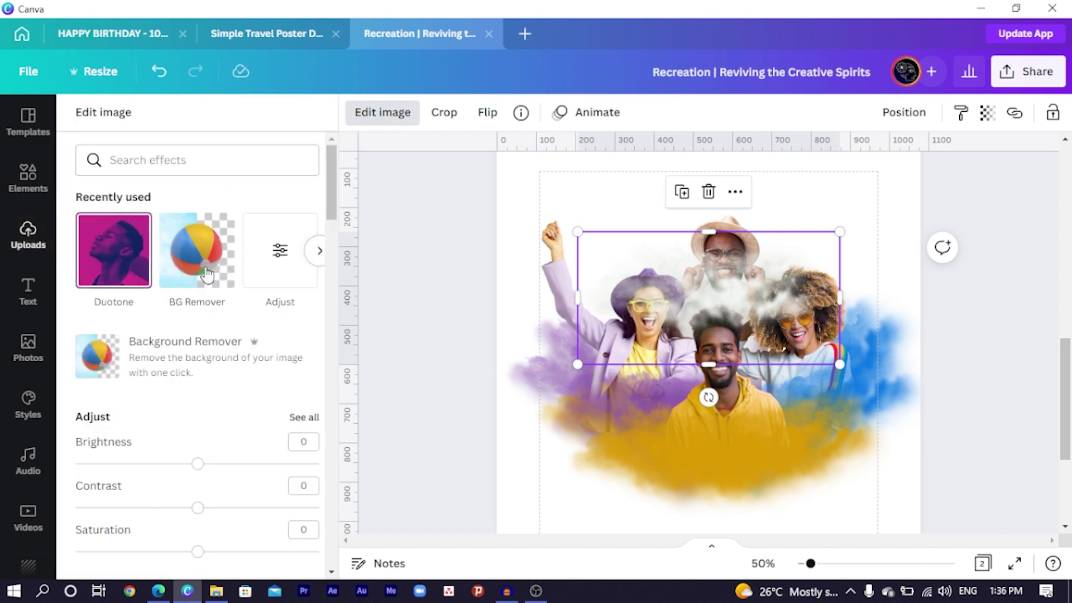
pyautogui.click(128, 258)
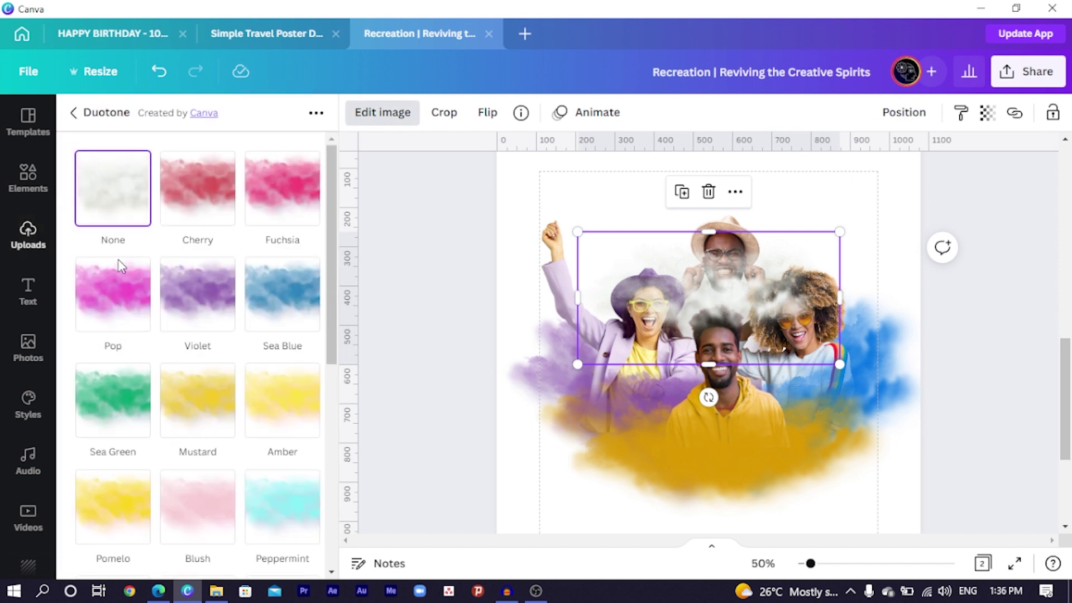
pyautogui.click(197, 204)
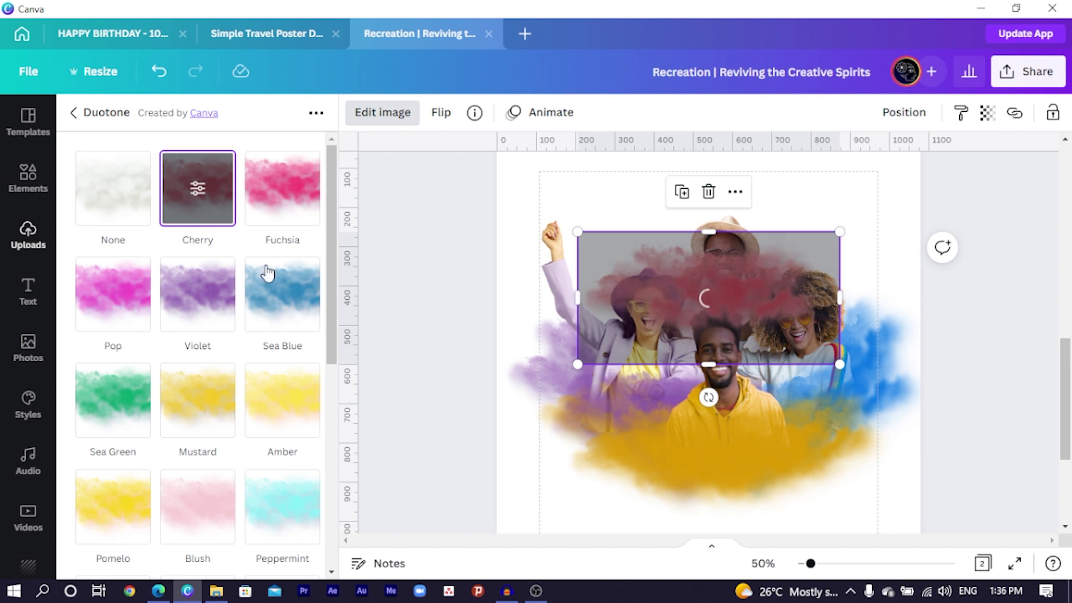
pyautogui.click(199, 190)
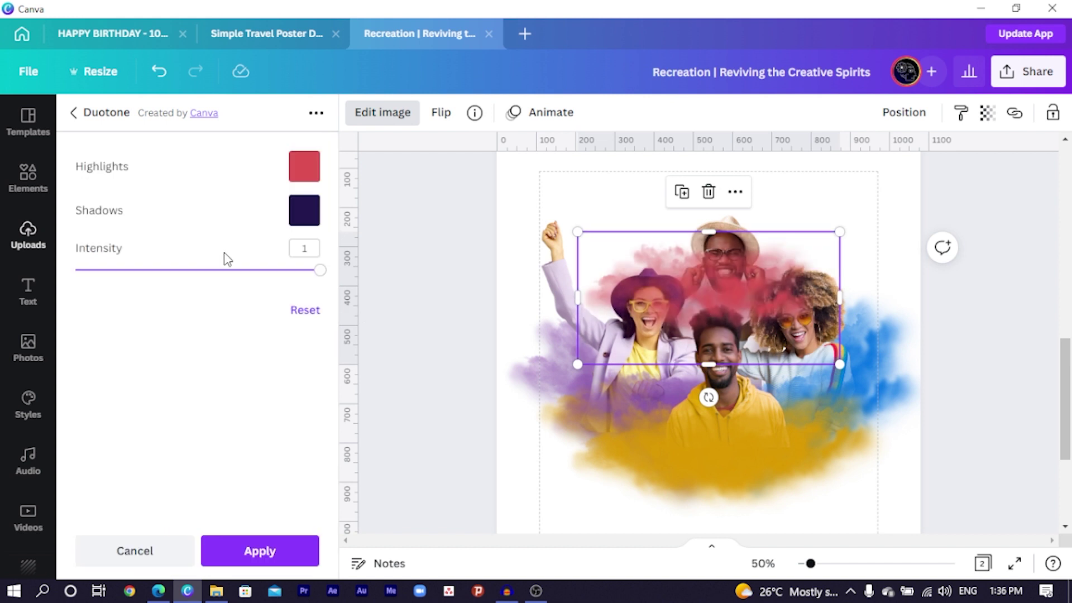
# Step: Set the duotone's highlights to the orange #FF9100 and copy that colour code
pyautogui.click(304, 174)
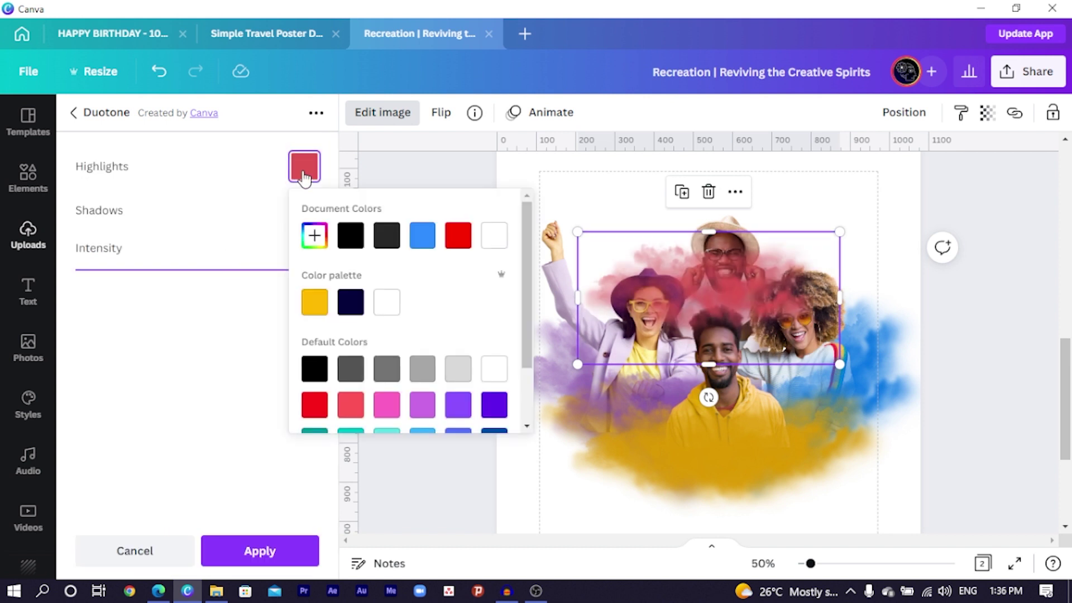
pyautogui.click(313, 245)
pyautogui.moveTo(322, 372); pyautogui.dragTo(324, 373)
pyautogui.moveTo(442, 281); pyautogui.dragTo(499, 273)
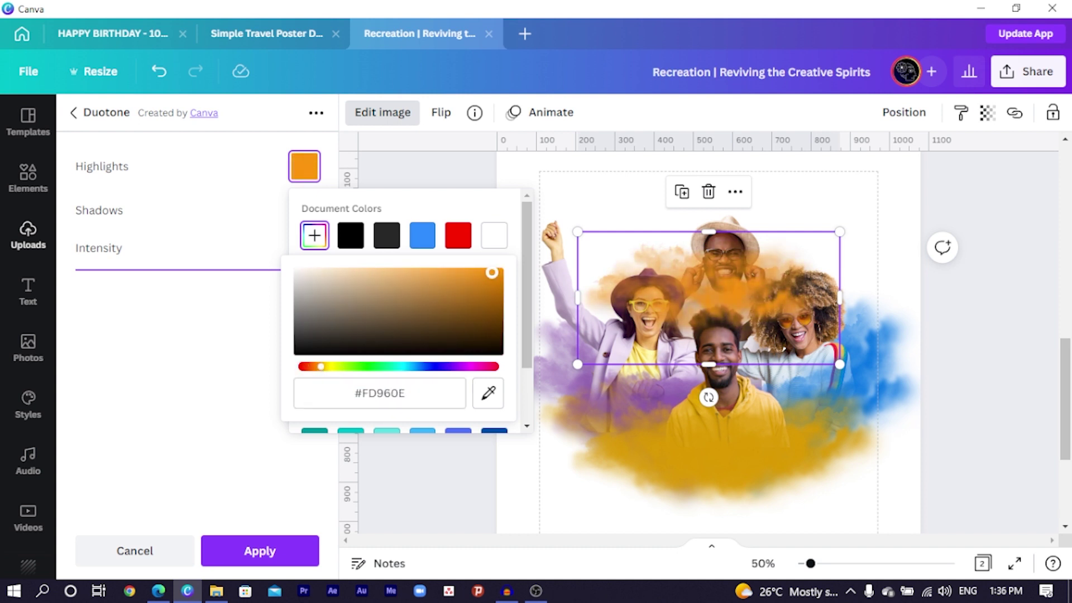
pyautogui.click(235, 463)
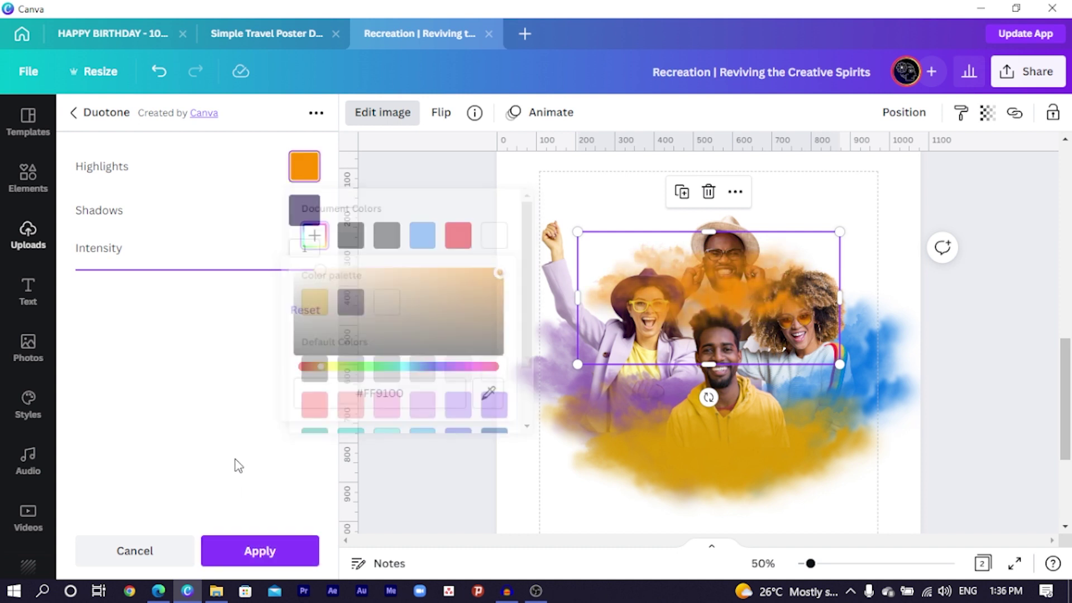
pyautogui.click(314, 172)
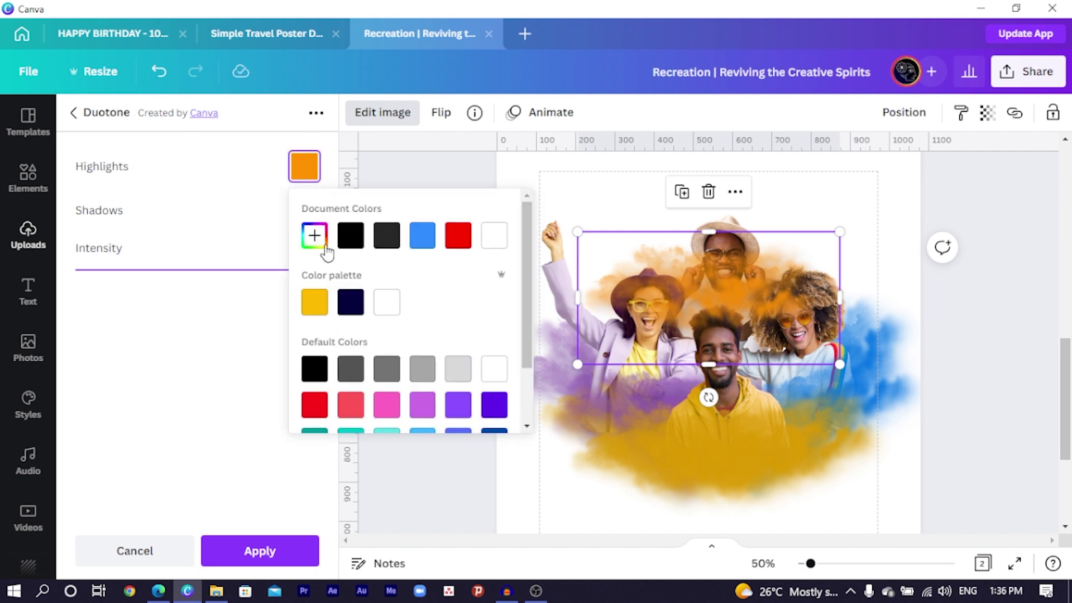
pyautogui.click(325, 245)
pyautogui.click(443, 391)
pyautogui.hotkey('ctrl', 'c')
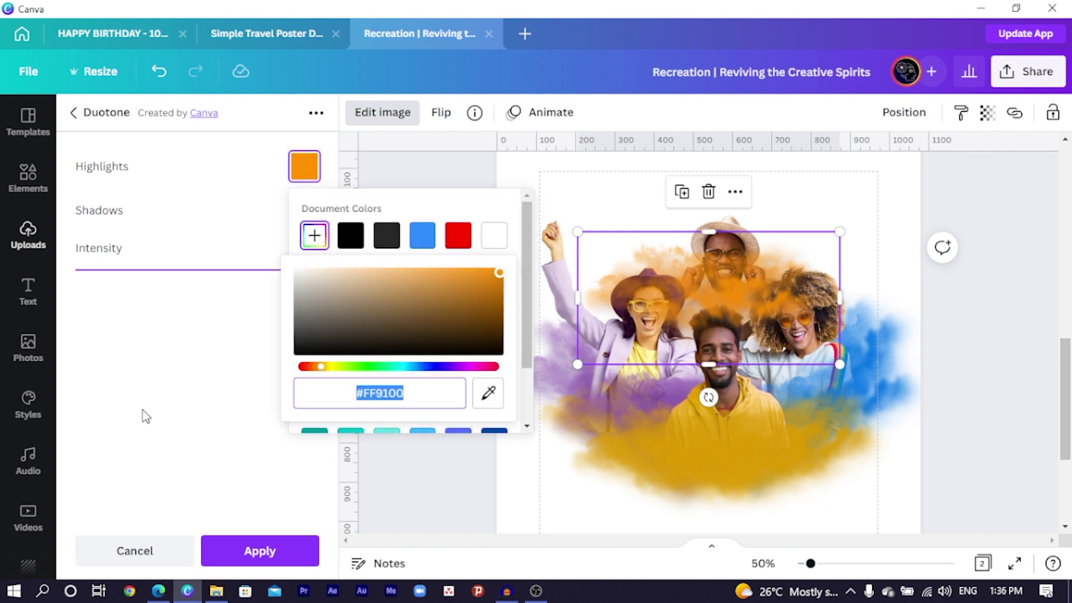
# Step: Set the duotone's shadows to the same orange, #FF9100, and apply the effect to the cloud
pyautogui.click(146, 416)
pyautogui.click(304, 210)
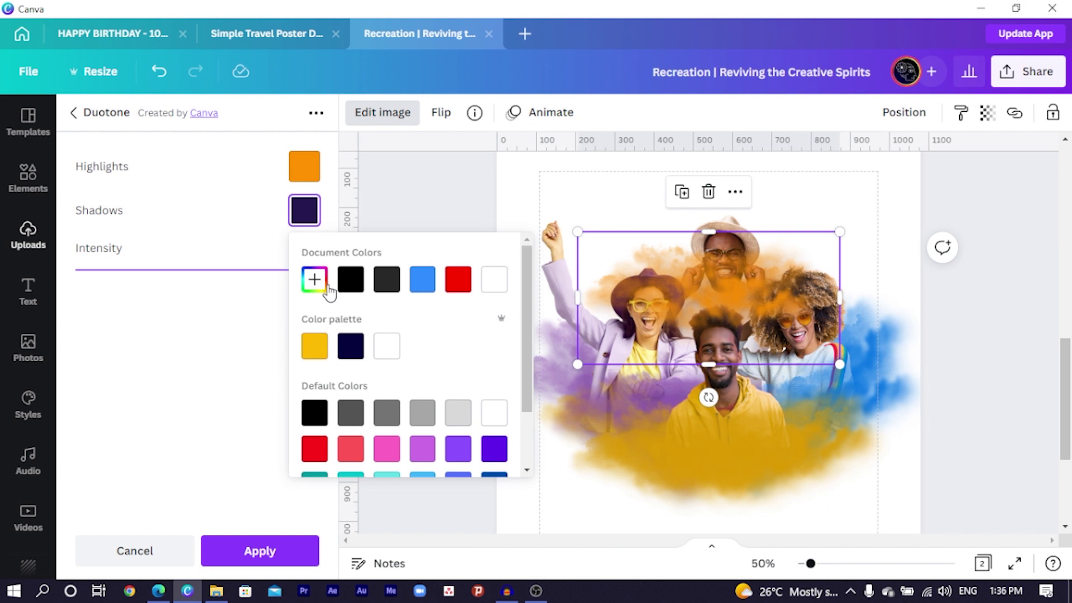
pyautogui.click(328, 289)
pyautogui.hotkey('ctrl', 'v')
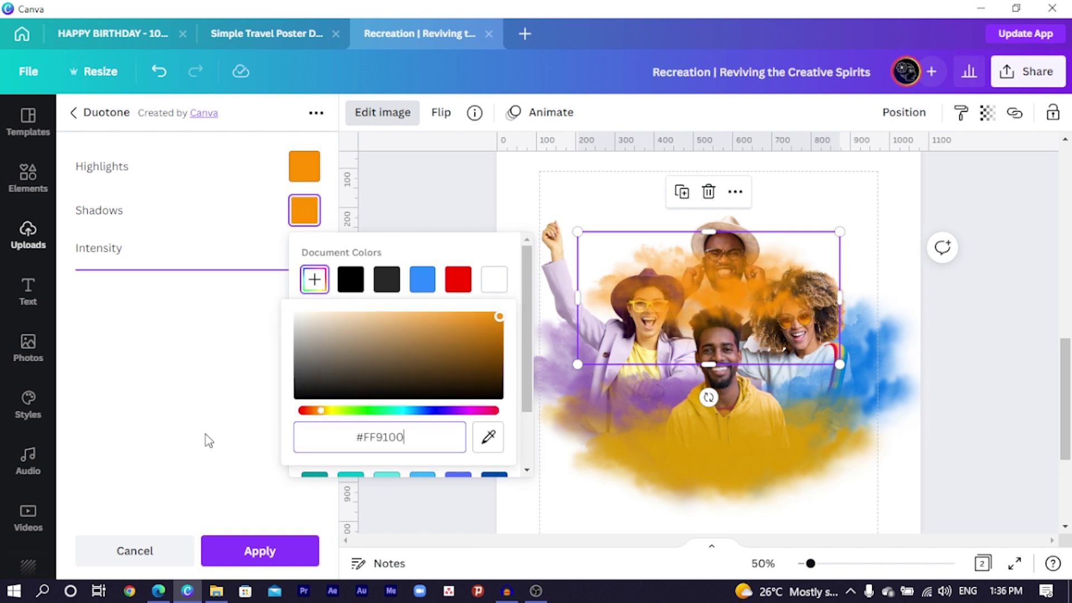
pyautogui.click(206, 439)
pyautogui.click(247, 553)
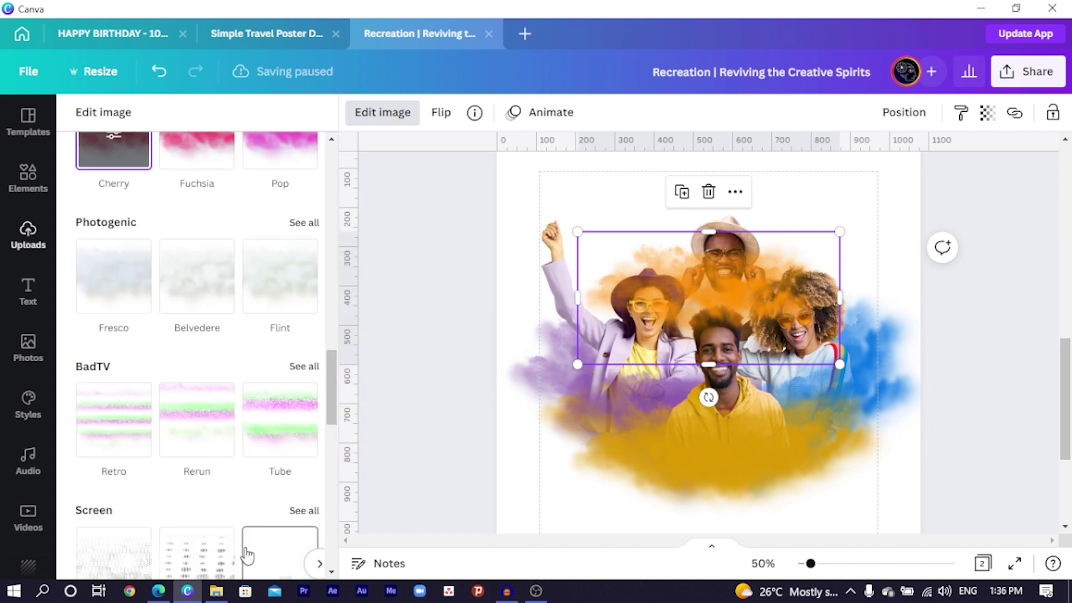
pyautogui.click(197, 540)
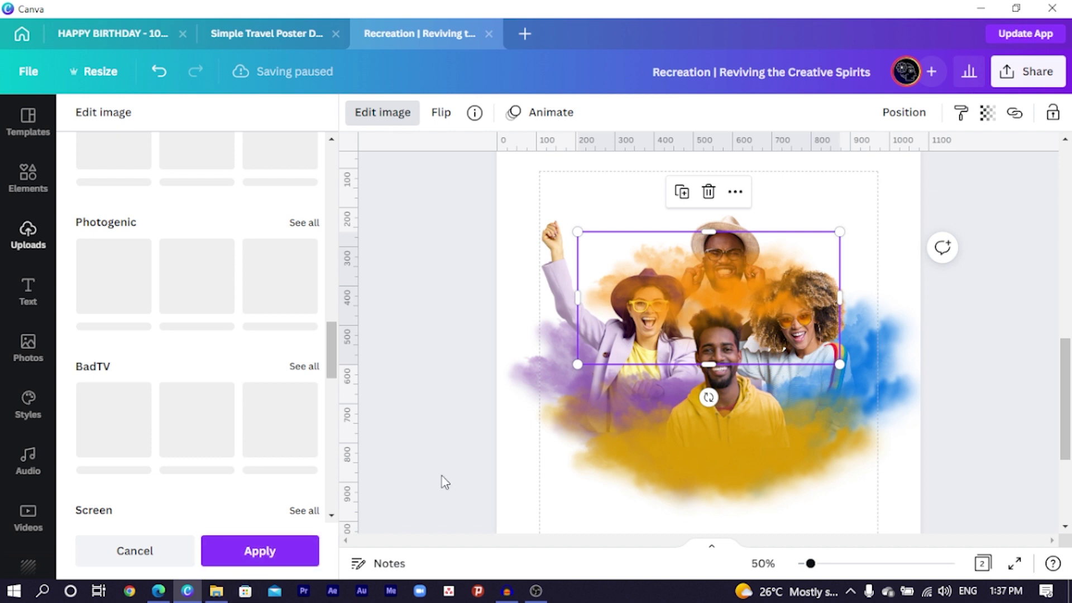
pyautogui.click(308, 548)
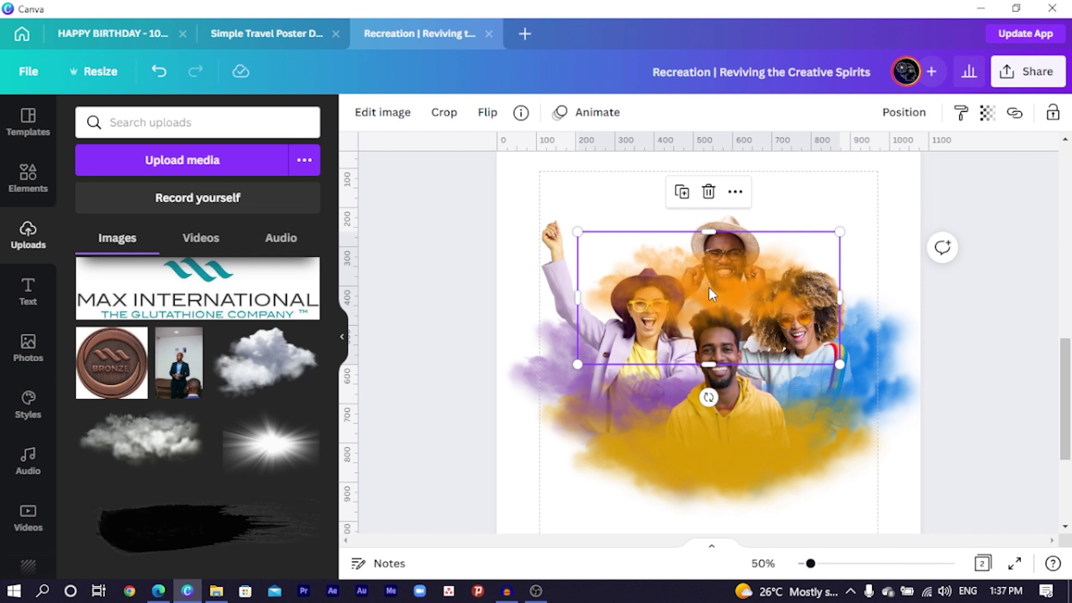
# Step: Layer the orange cloud behind the people and duplicate it, placing one behind the purple-hat woman and one behind the curly-haired woman
pyautogui.moveTo(709, 288); pyautogui.dragTo(719, 319)
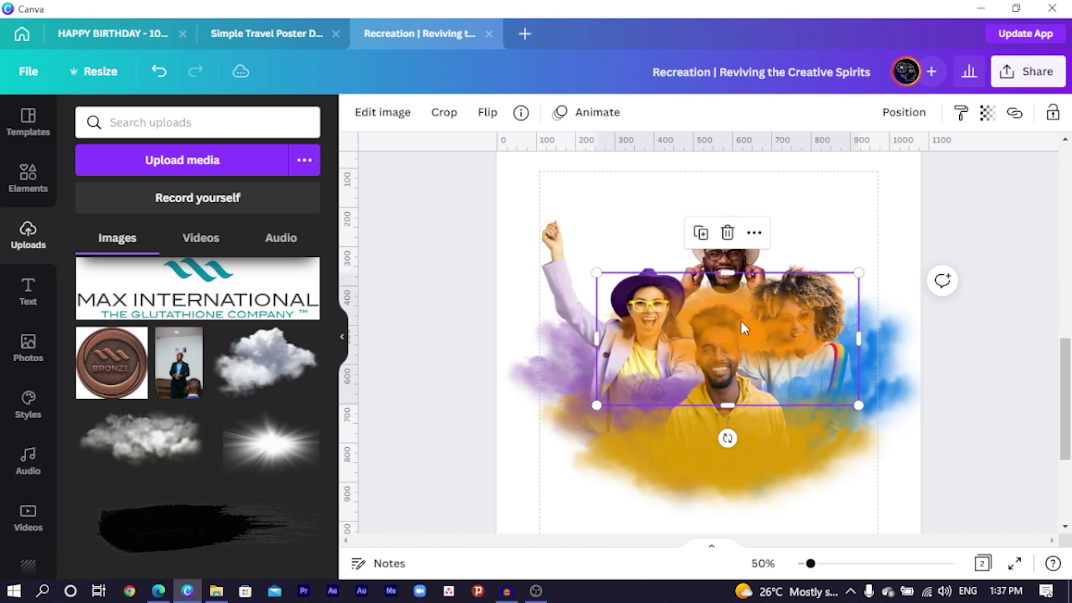
pyautogui.moveTo(723, 309); pyautogui.dragTo(686, 290)
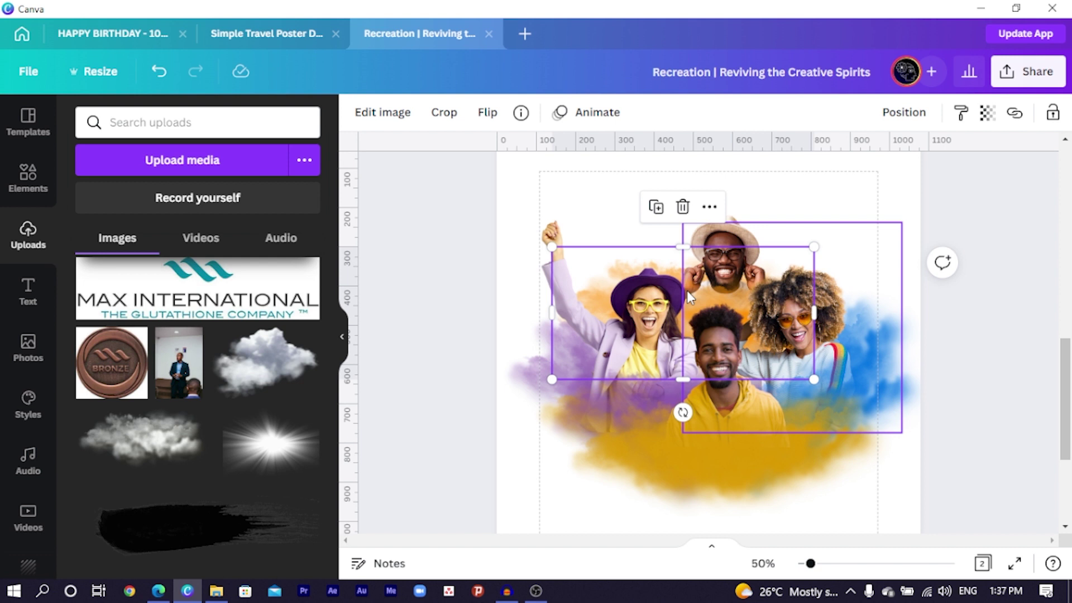
pyautogui.moveTo(691, 310); pyautogui.dragTo(796, 300)
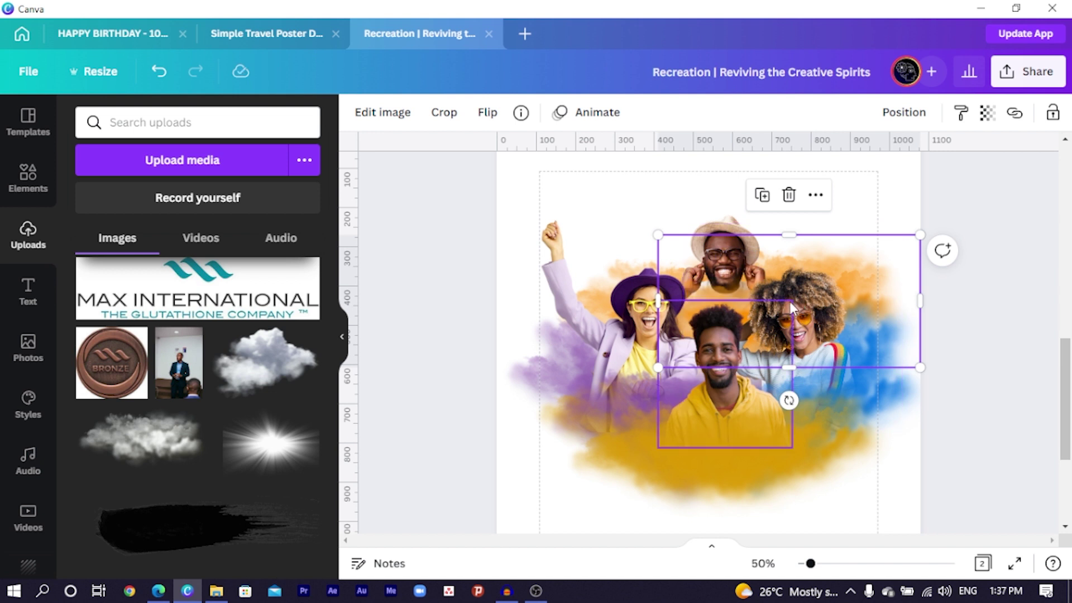
# Step: Select all the people and clouds together and shift the whole composition slightly up and to the left on the page
pyautogui.click(493, 334)
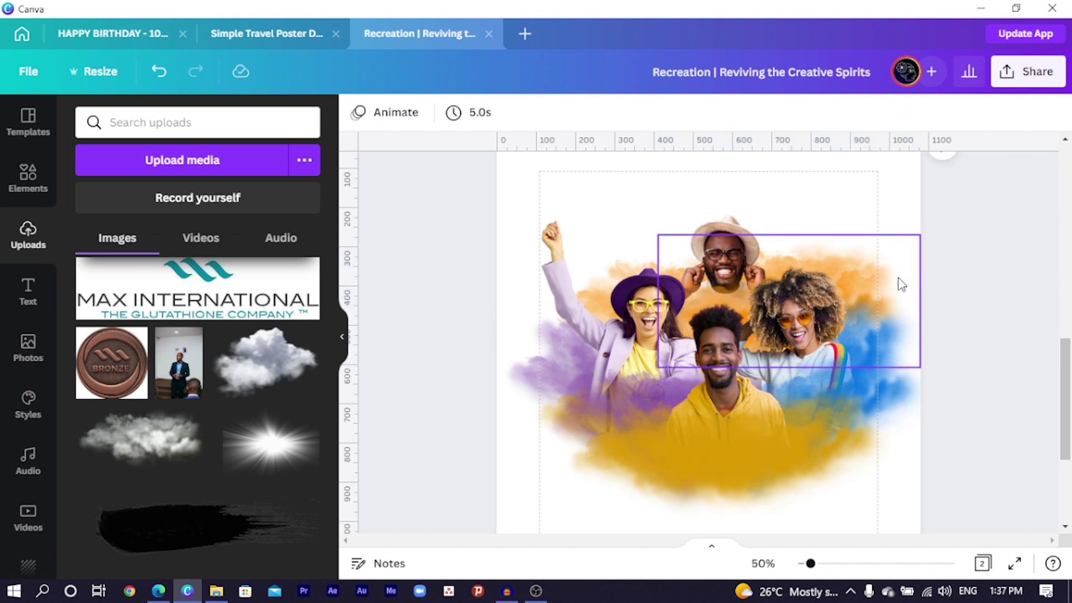
pyautogui.moveTo(991, 213); pyautogui.dragTo(911, 489)
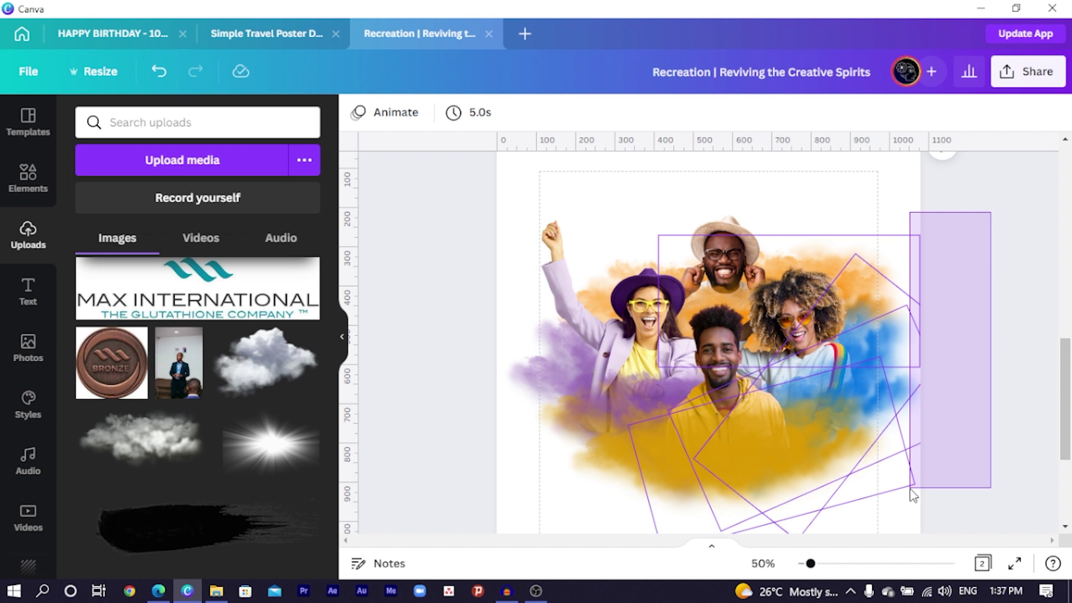
pyautogui.moveTo(912, 495); pyautogui.dragTo(911, 494)
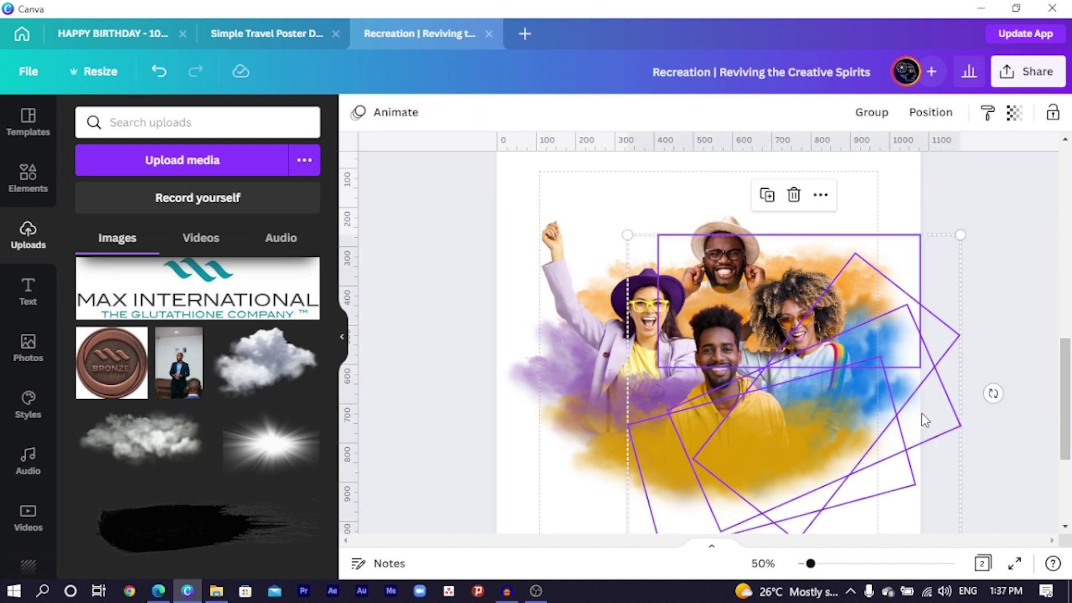
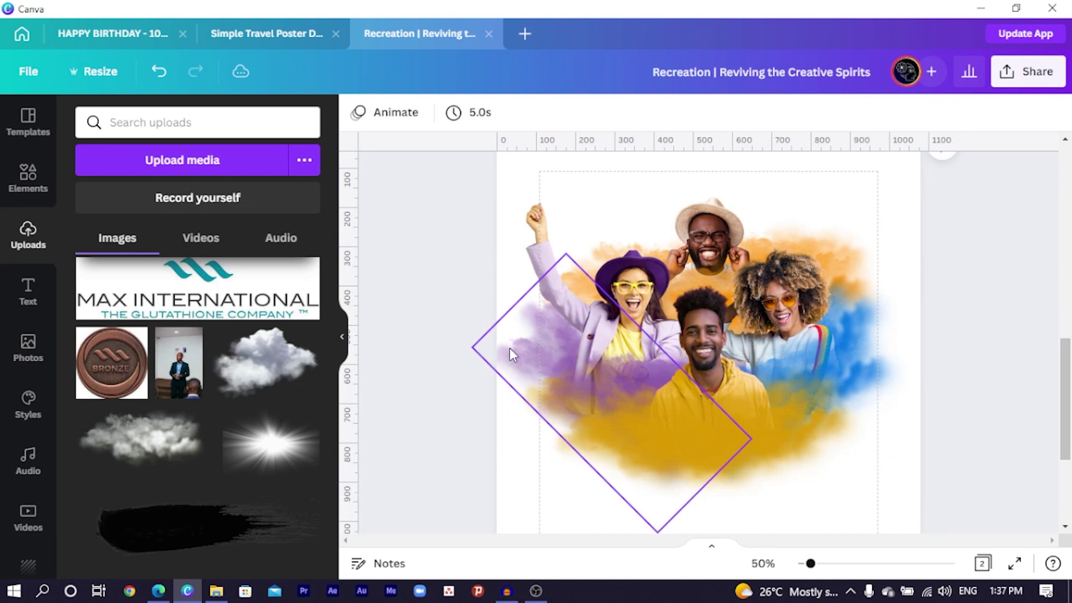
# Step: Add another uploaded cloud, rotate it upright, and place it over the page's left edge beside the violet cloud
pyautogui.click(509, 347)
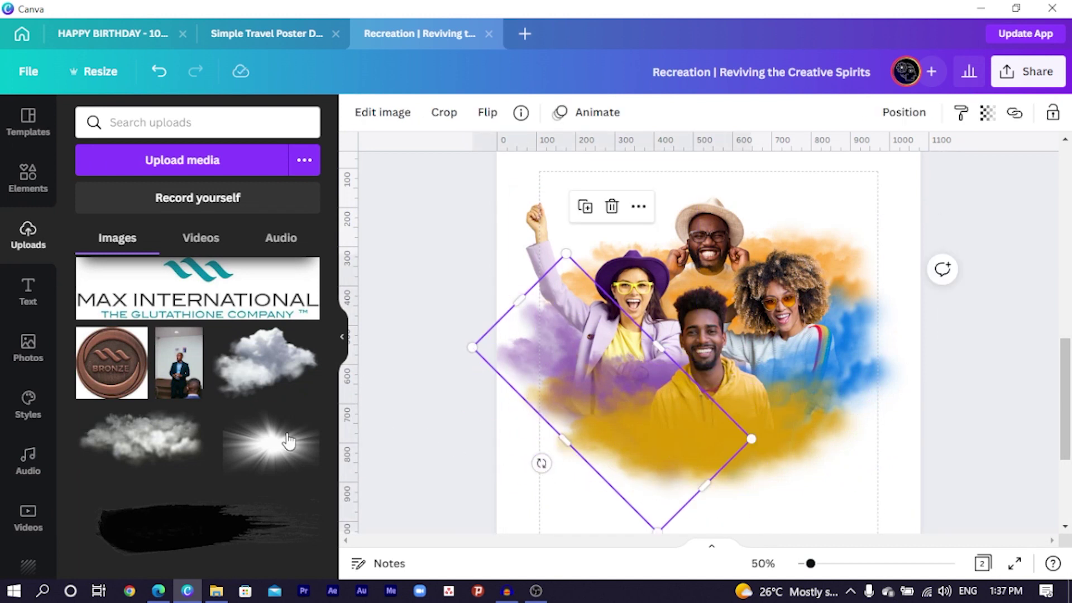
pyautogui.click(136, 451)
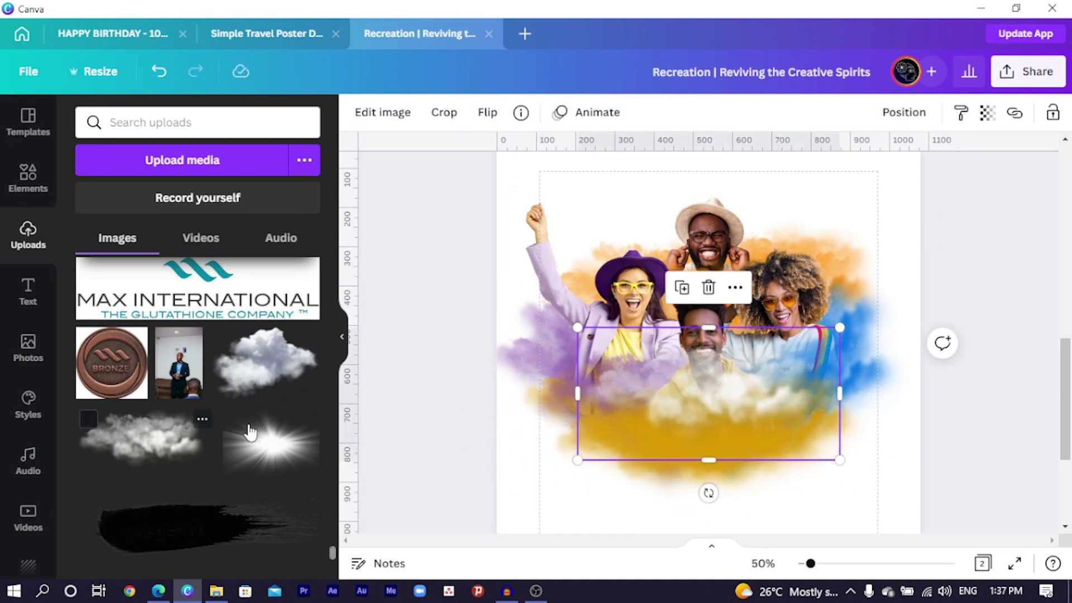
pyautogui.moveTo(742, 378); pyautogui.dragTo(510, 375)
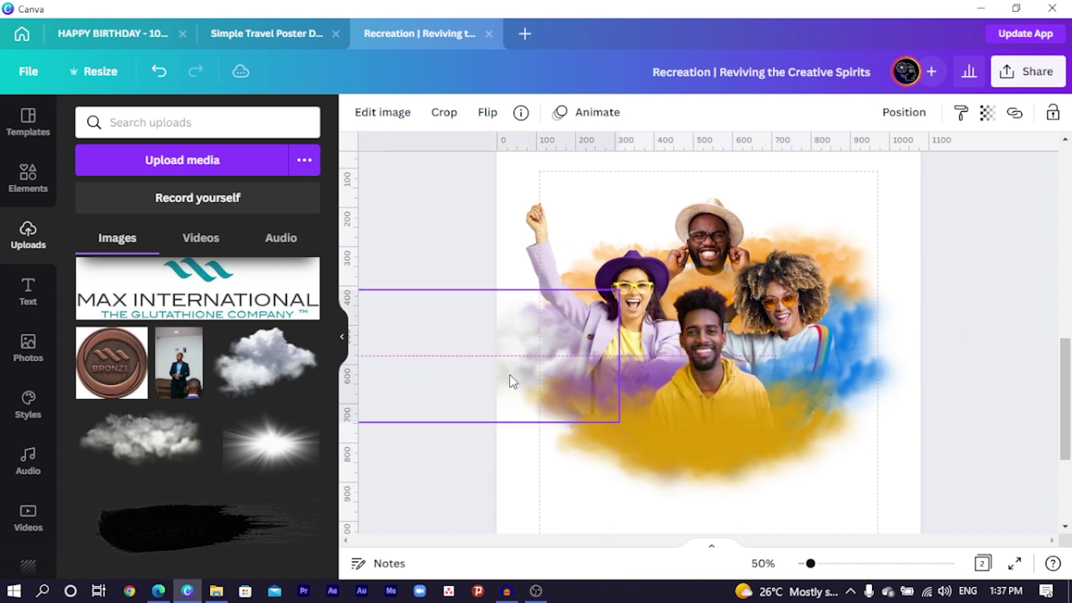
pyautogui.moveTo(487, 454); pyautogui.dragTo(613, 458)
pyautogui.moveTo(515, 353); pyautogui.dragTo(530, 355)
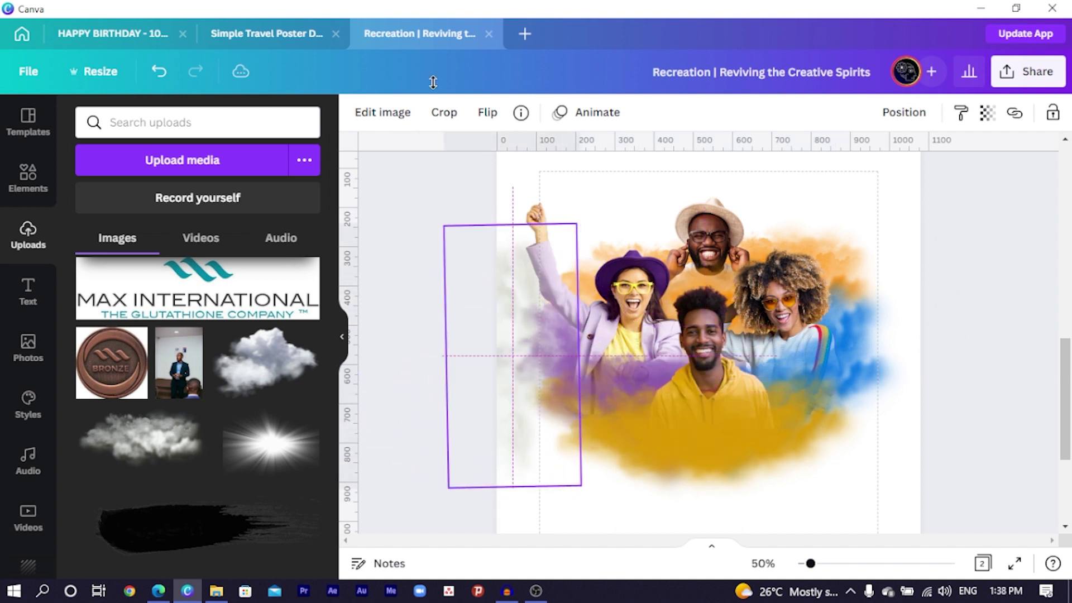
# Step: Give the upright cloud at the page edge the Cherry duotone effect and open its colour settings
pyautogui.click(354, 114)
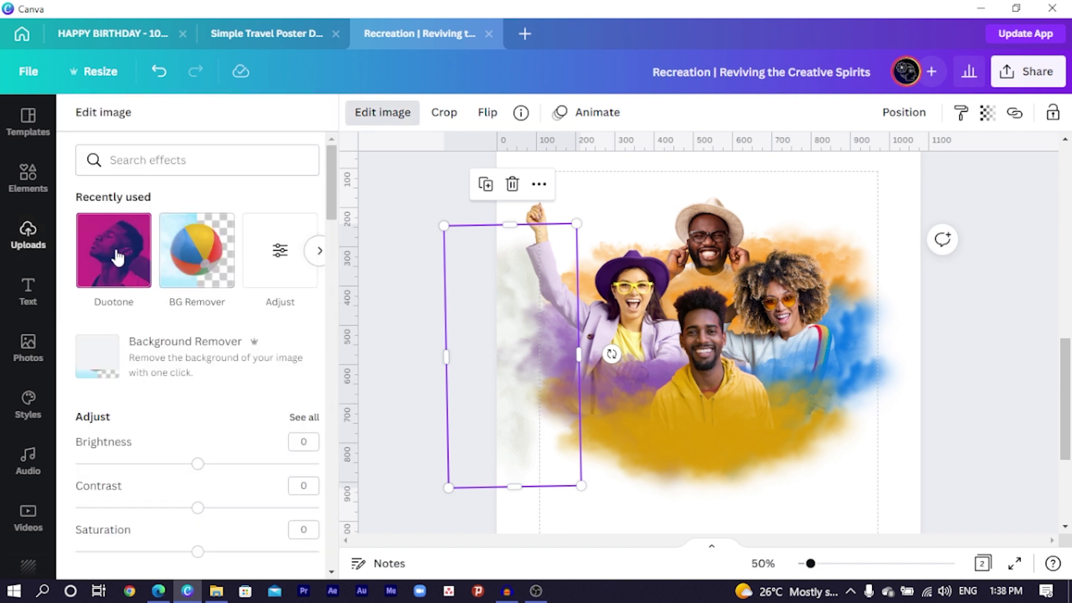
pyautogui.click(107, 261)
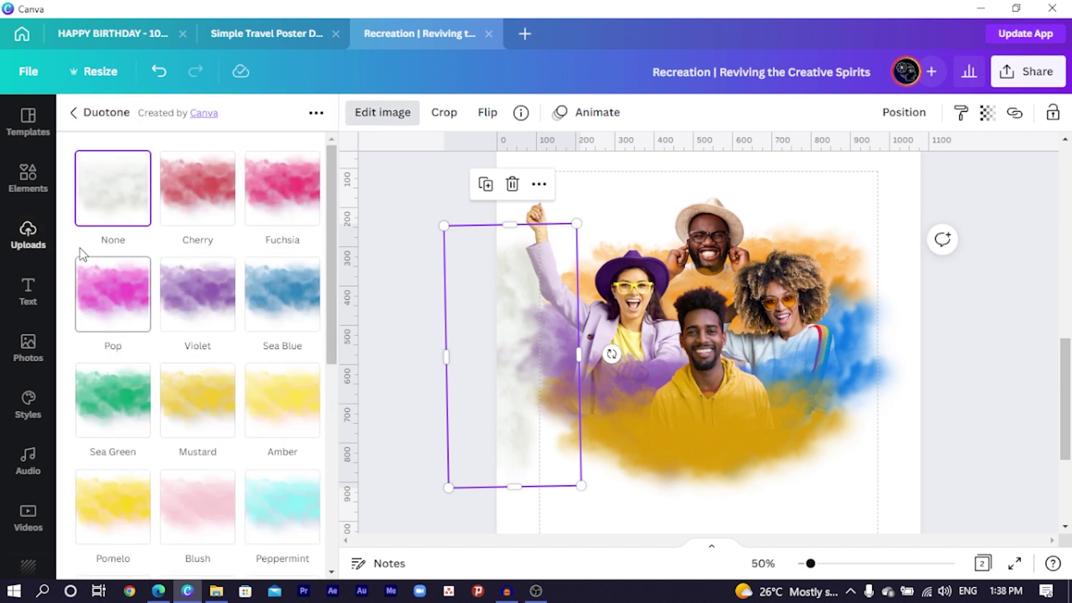
pyautogui.click(210, 171)
pyautogui.click(212, 176)
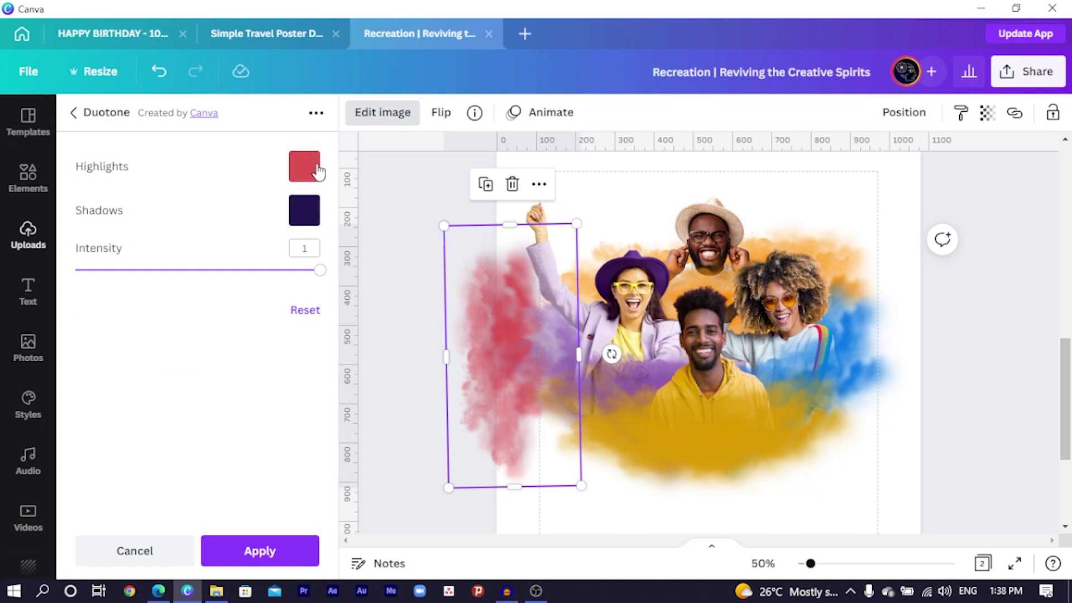
# Step: Set both the highlights and shadows of the upright cloud's duotone to white and apply the effect
pyautogui.click(317, 170)
pyautogui.click(385, 302)
pyautogui.click(323, 258)
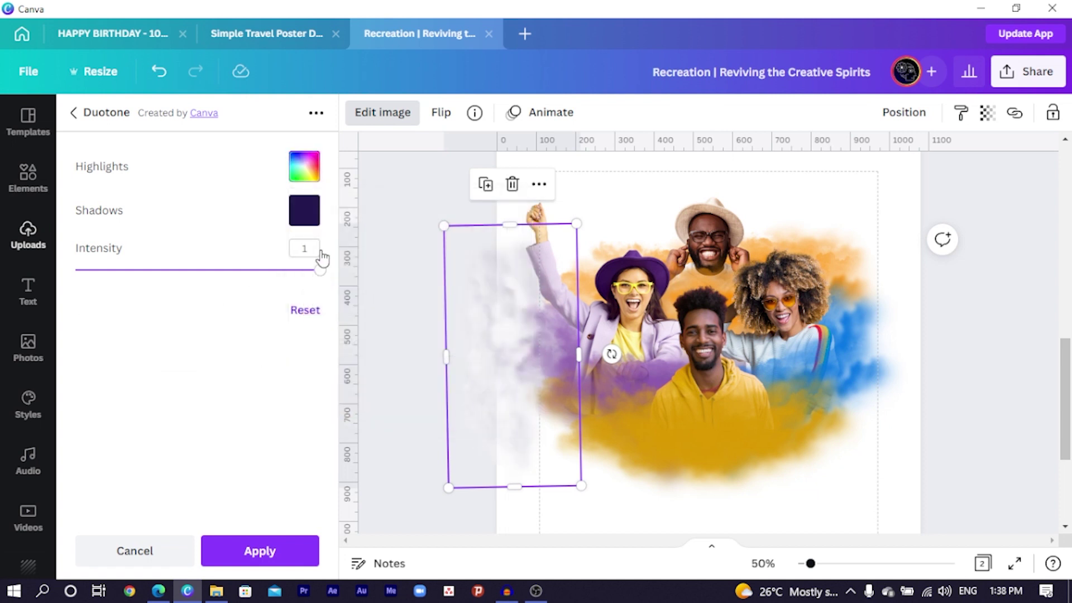
pyautogui.click(309, 211)
pyautogui.click(392, 351)
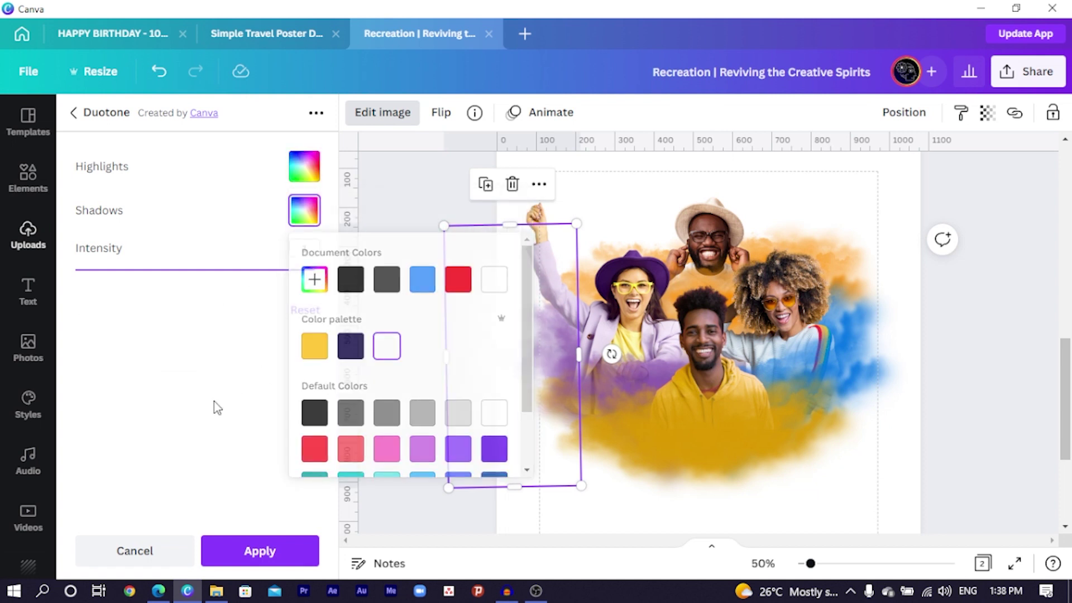
pyautogui.click(215, 407)
pyautogui.click(252, 552)
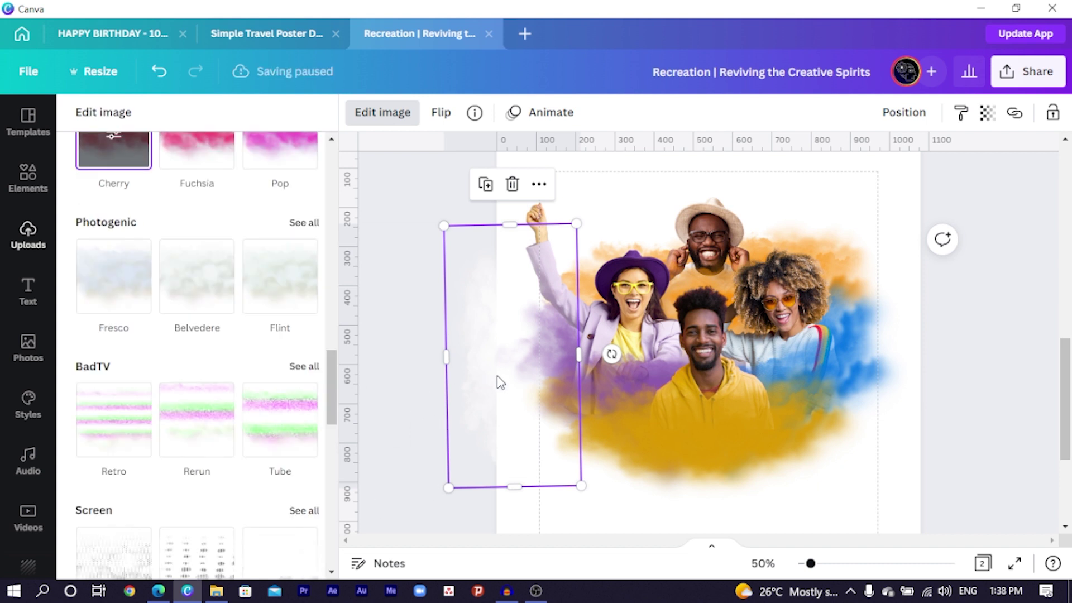
# Step: Copy the white upright cloud to the page's right edge, and place another tilted copy below the blue and golden clouds
pyautogui.moveTo(557, 380); pyautogui.dragTo(939, 439)
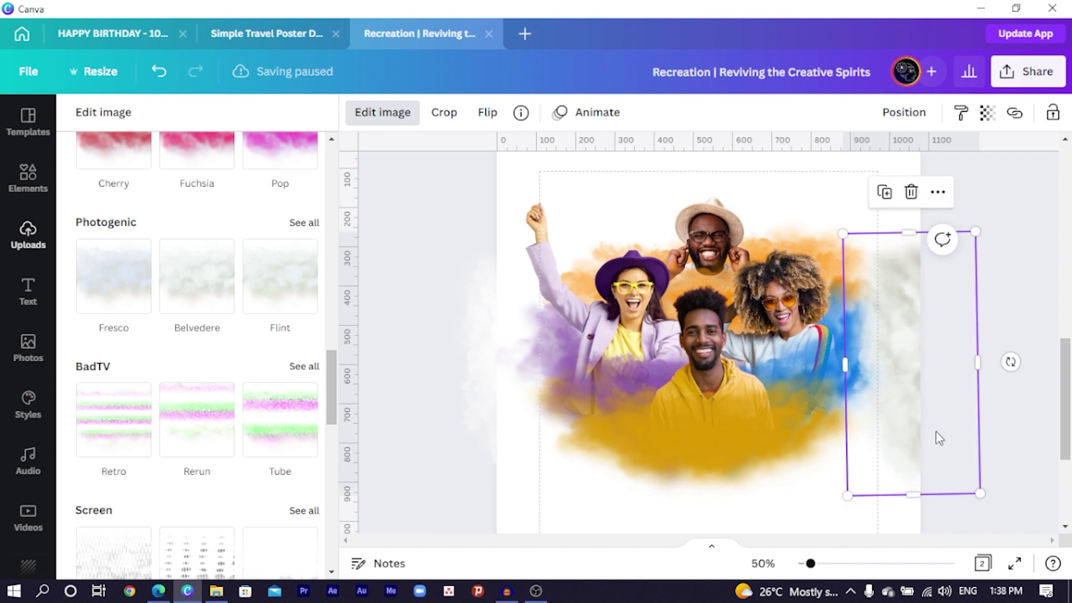
pyautogui.moveTo(1010, 362); pyautogui.dragTo(927, 425)
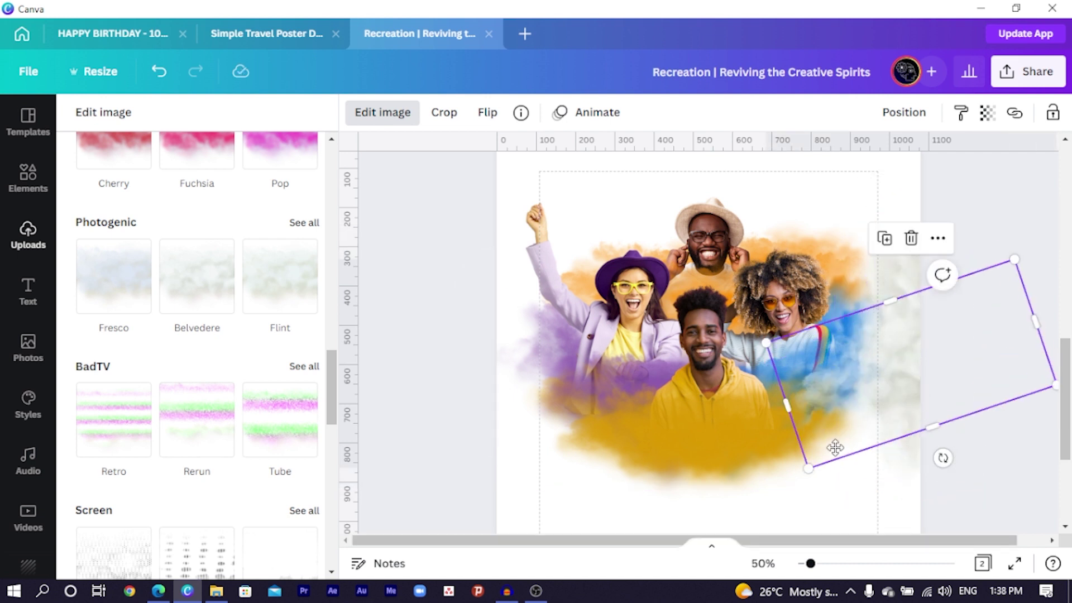
pyautogui.moveTo(835, 447); pyautogui.dragTo(797, 495)
# Step: Place another copy of the tilted white cloud under the golden cloud and tilt it the opposite way along the lower-left edge
pyautogui.moveTo(730, 524); pyautogui.dragTo(629, 514)
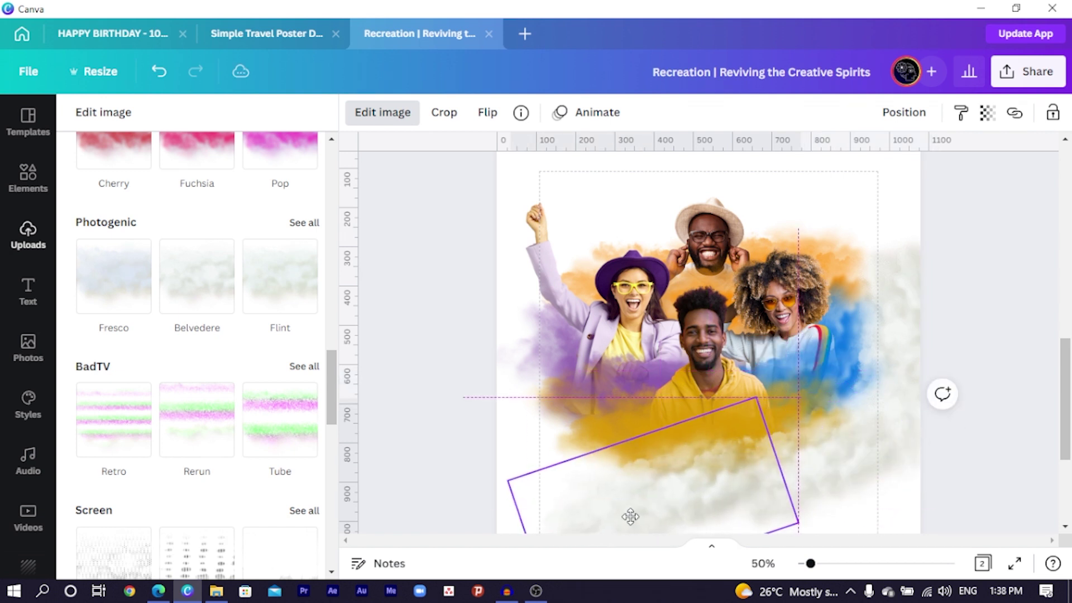
pyautogui.scroll(-3, 795, 441)
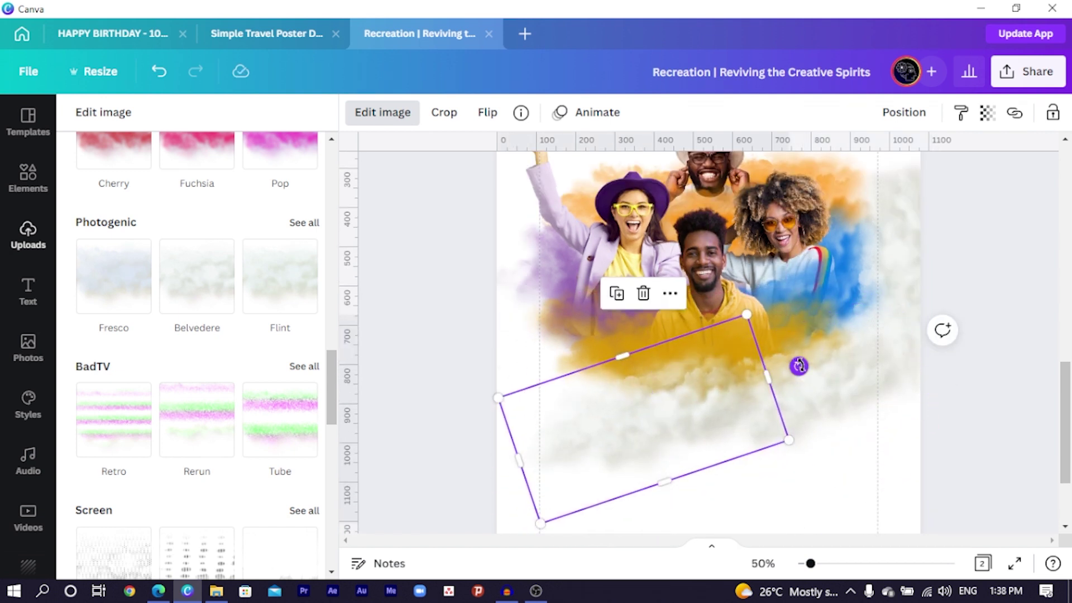
pyautogui.moveTo(797, 366); pyautogui.dragTo(765, 446)
pyautogui.moveTo(642, 430); pyautogui.dragTo(594, 404)
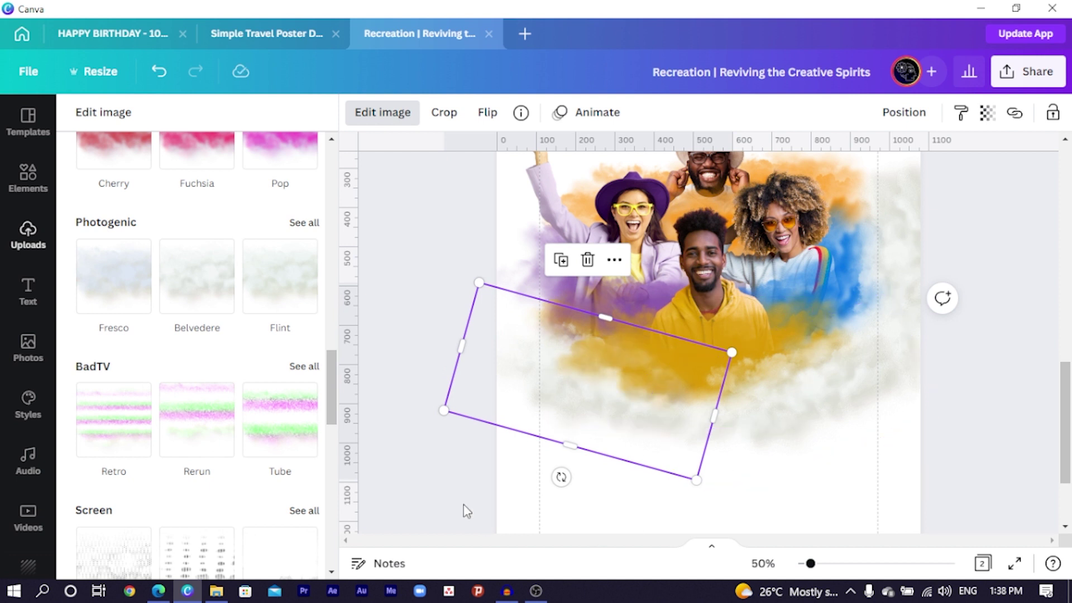
# Step: Select all the people and clouds on page 2 and shift the composition slightly left
pyautogui.press('Escape')
pyautogui.hotkey('ctrl', '-')
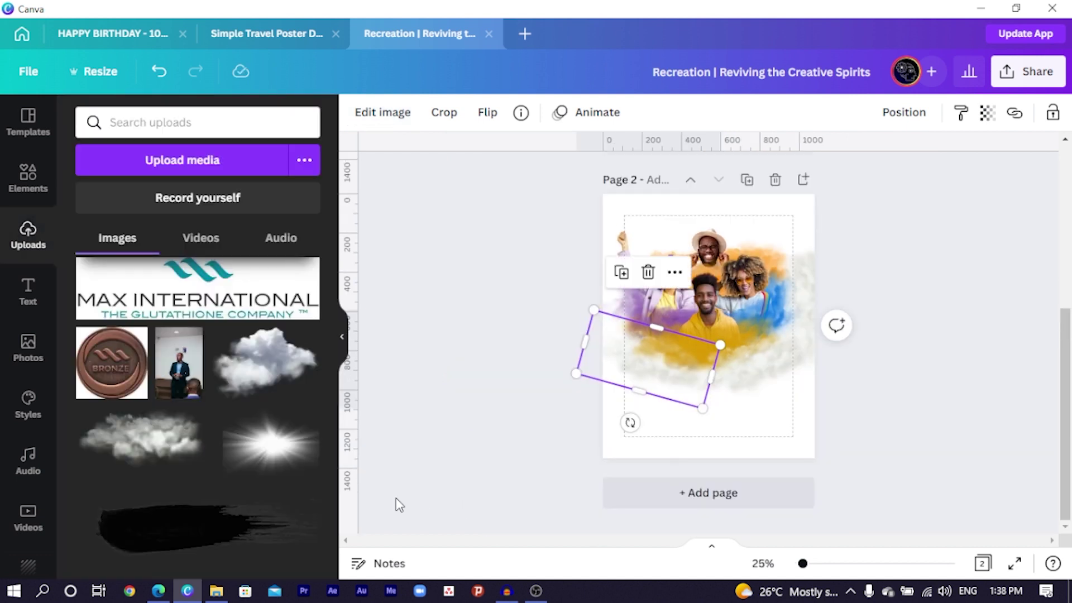
pyautogui.click(485, 354)
pyautogui.moveTo(877, 249); pyautogui.dragTo(812, 315)
pyautogui.moveTo(507, 218); pyautogui.dragTo(876, 371)
pyautogui.press('Delete')
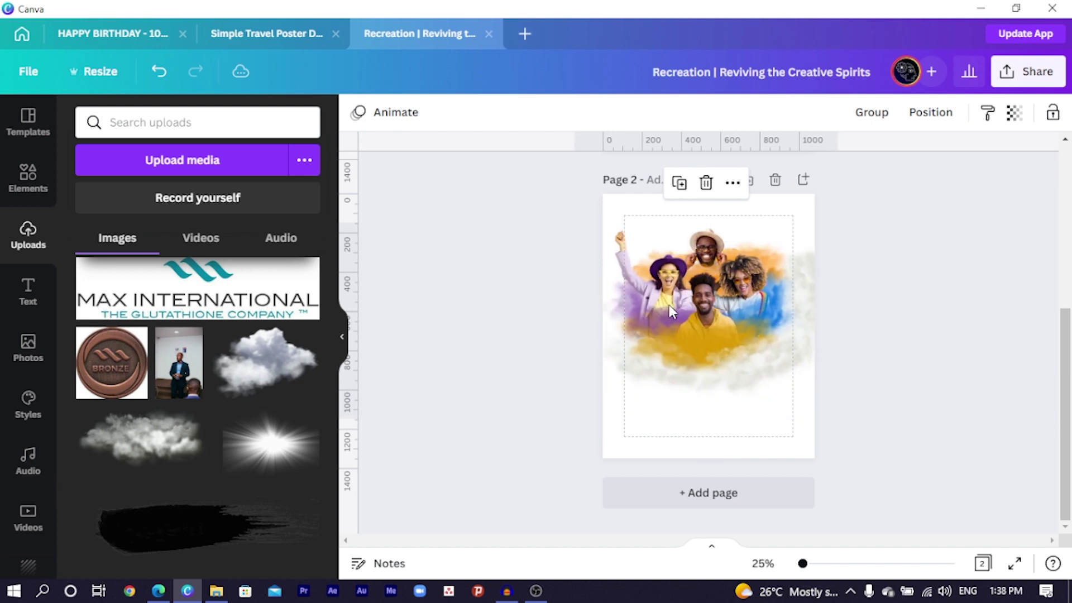
pyautogui.hotkey('ctrl', '+')
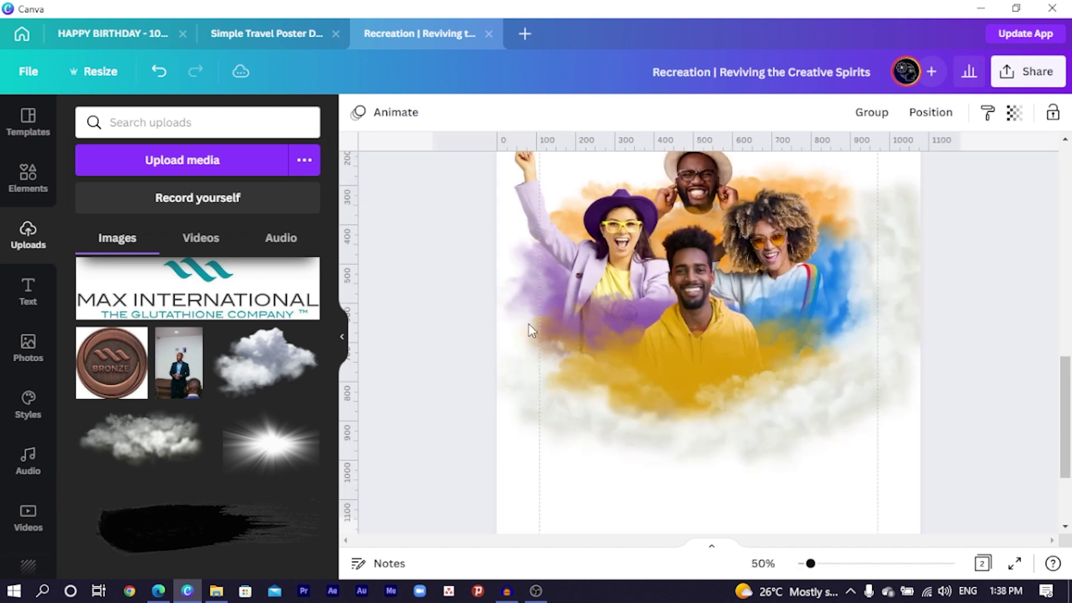
# Step: Move the upright white cloud inward over the blue cloud's edge, and nudge the whole composition slightly right
pyautogui.hotkey('ctrl', 'z')
pyautogui.hotkey('ctrl', 'z')
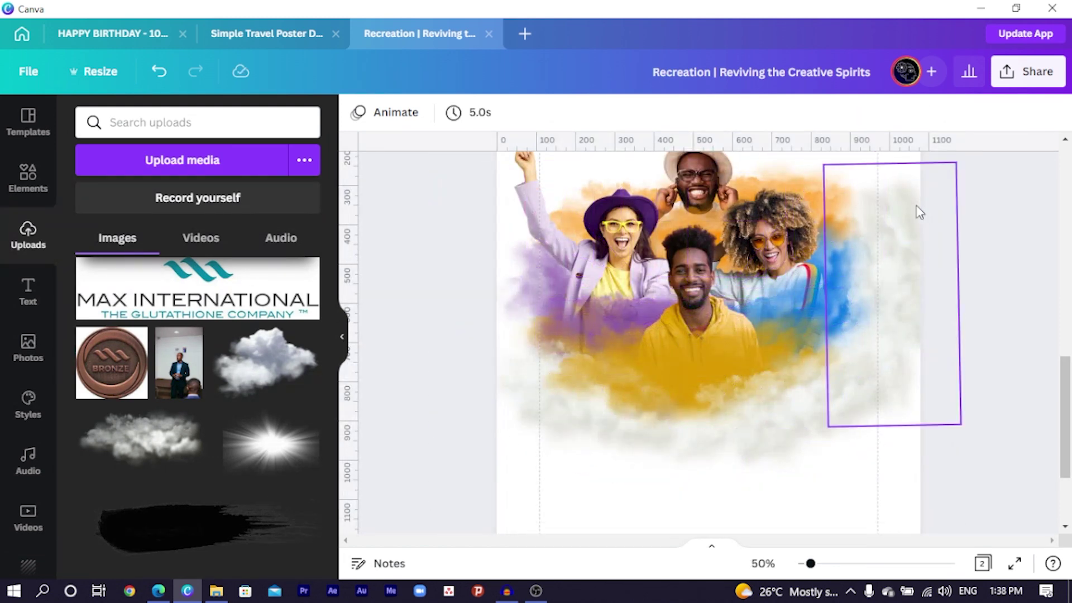
pyautogui.click(899, 203)
pyautogui.moveTo(900, 203); pyautogui.dragTo(885, 199)
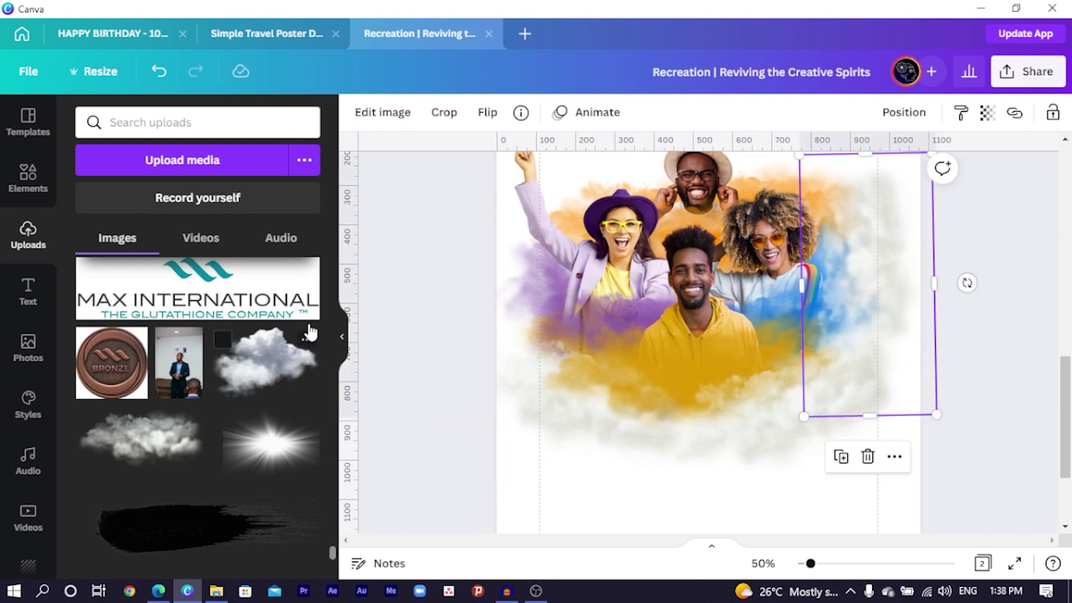
pyautogui.hotkey('ctrl', 'y')
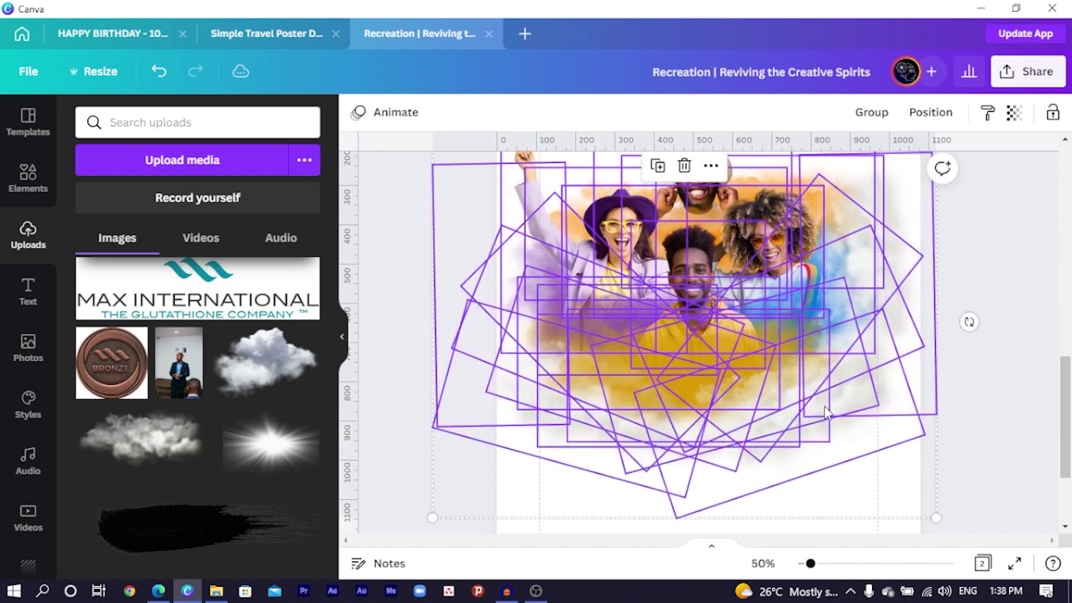
pyautogui.click(411, 306)
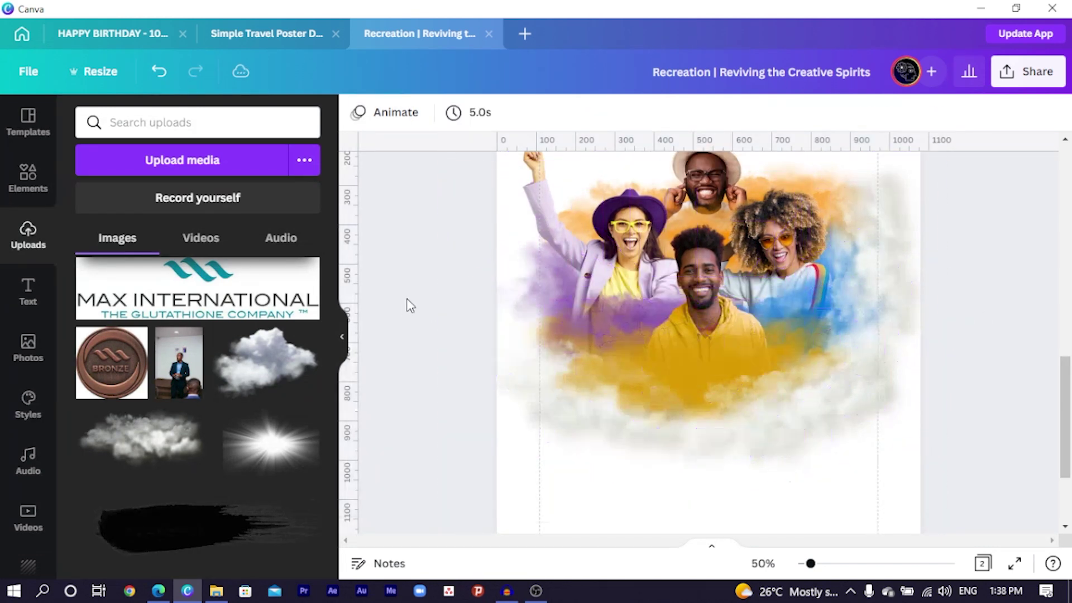
# Step: Copy the upright white cloud beside the blue cloud, tilt the copy, and place it above the orange cloud beside the man in the hat
pyautogui.hotkey('ctrl', '-')
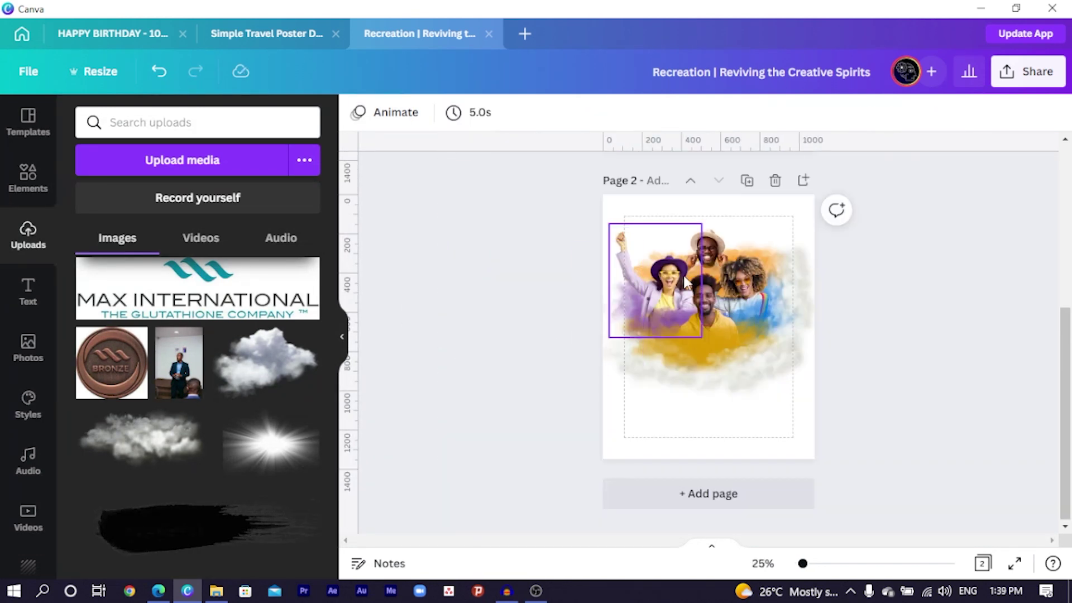
pyautogui.click(799, 282)
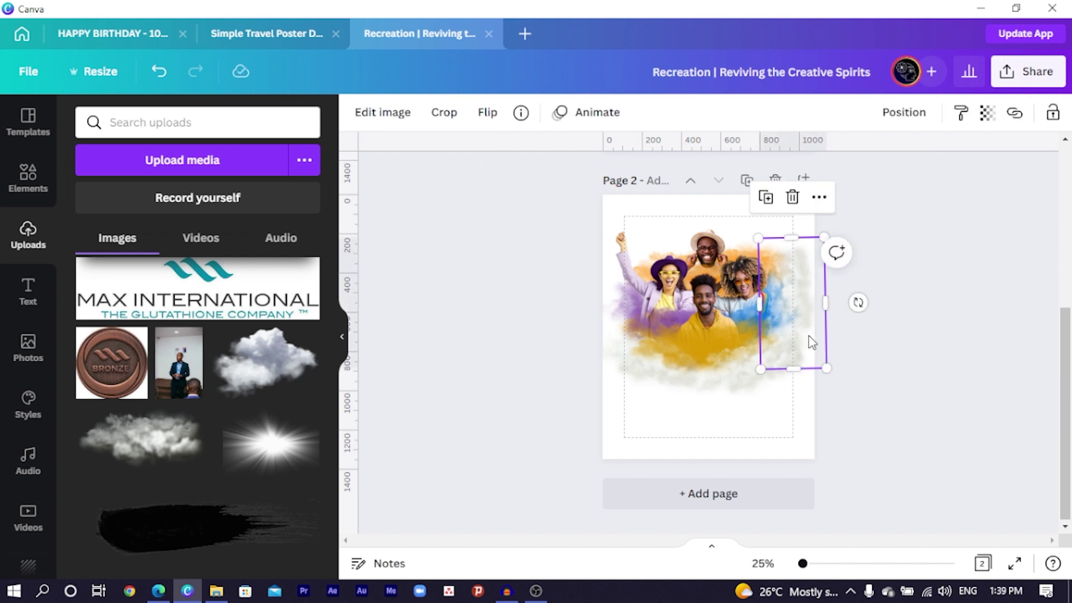
pyautogui.moveTo(862, 306); pyautogui.dragTo(822, 220)
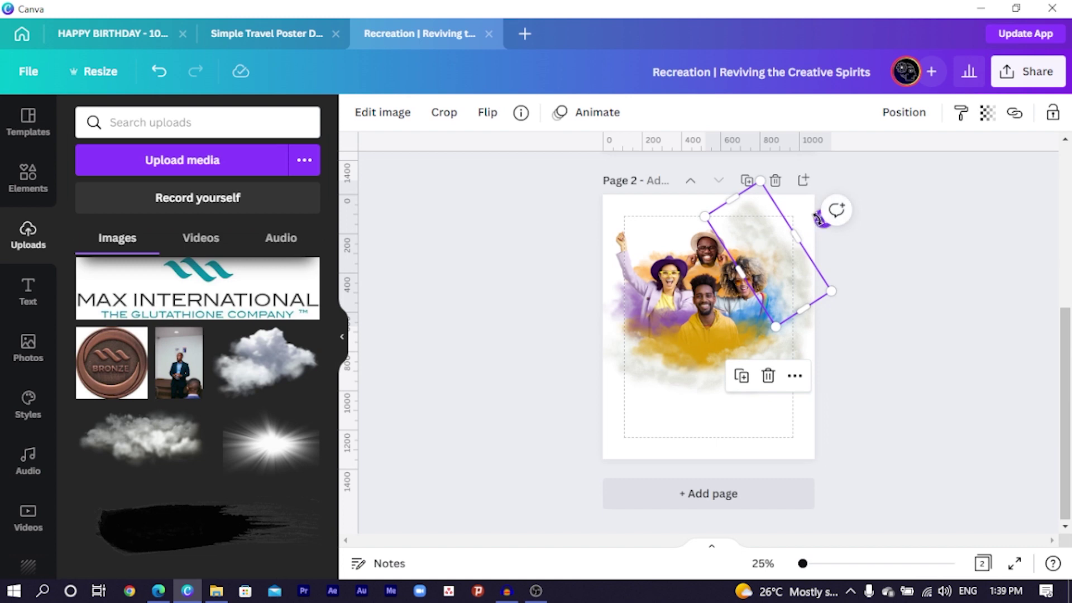
pyautogui.moveTo(818, 218); pyautogui.dragTo(799, 192)
pyautogui.hotkey('ctrl', '+')
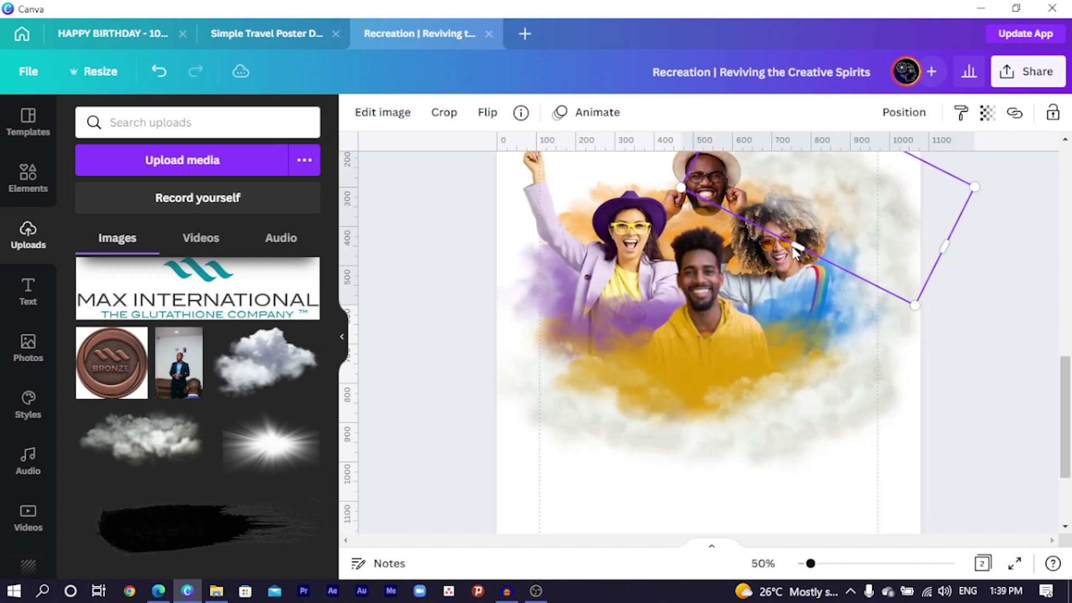
pyautogui.scroll(3, 815, 271)
pyautogui.scroll(5, 915, 257)
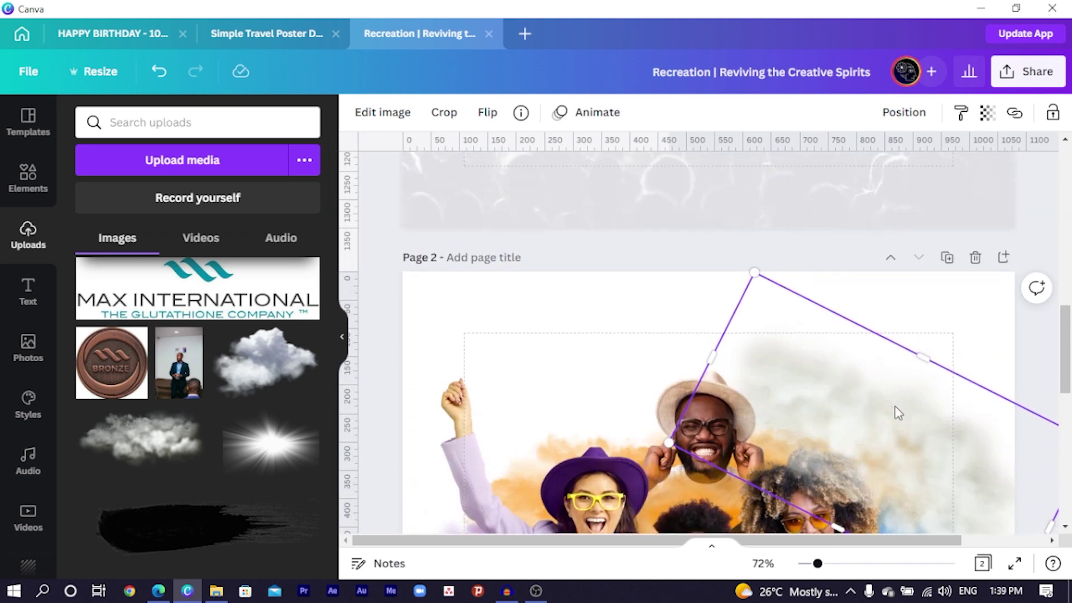
pyautogui.moveTo(897, 413); pyautogui.dragTo(845, 387)
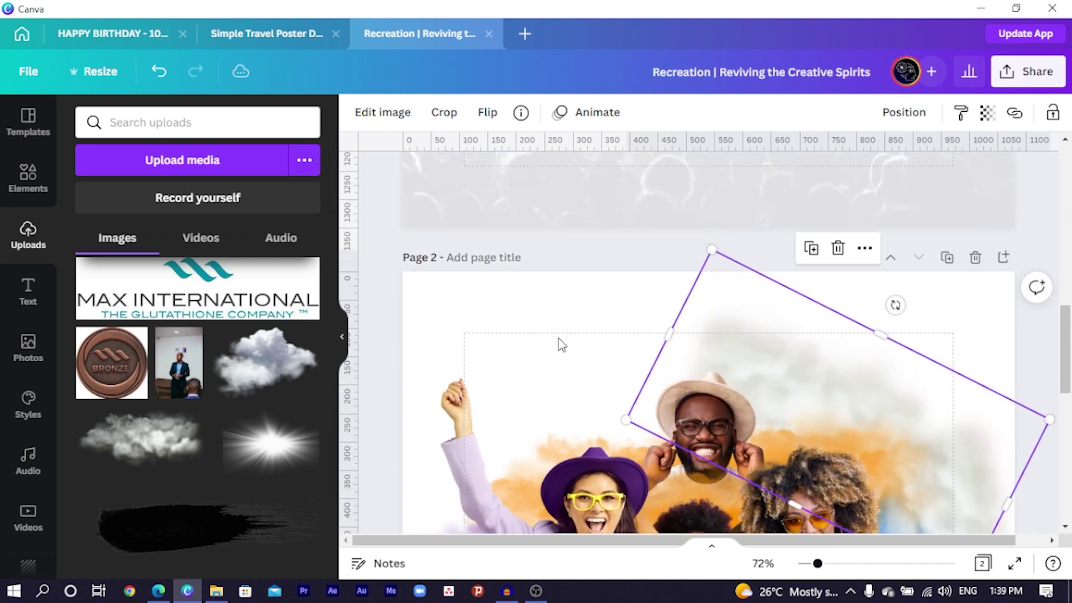
# Step: Place another copy of the tilted cloud above the woman in the purple hat, tilted the opposite way near her raised fist
pyautogui.scroll(-3, 561, 344)
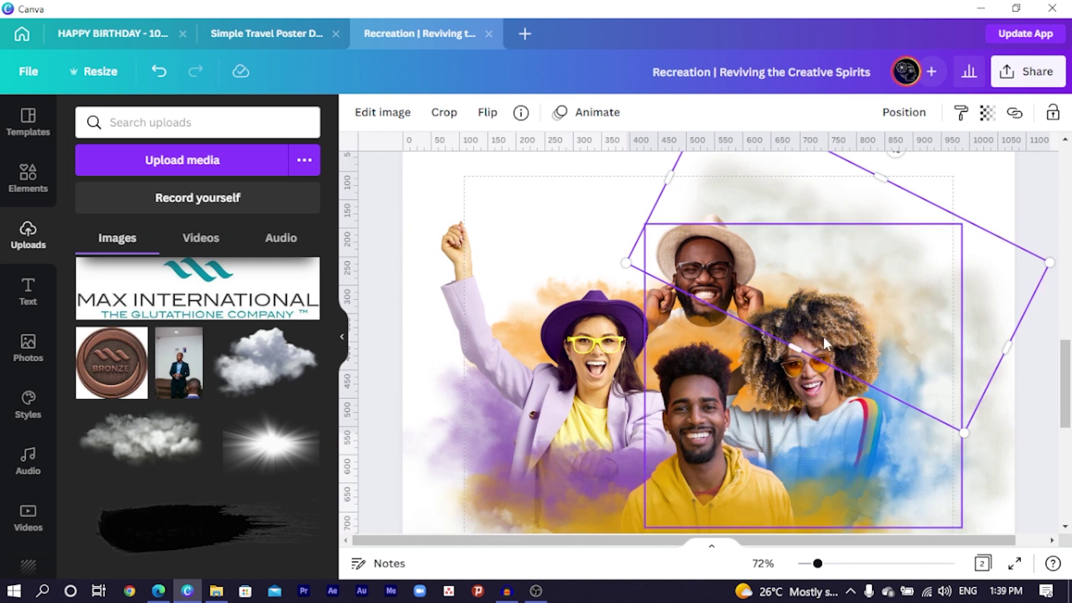
pyautogui.click(870, 274)
pyautogui.moveTo(871, 273); pyautogui.dragTo(655, 263)
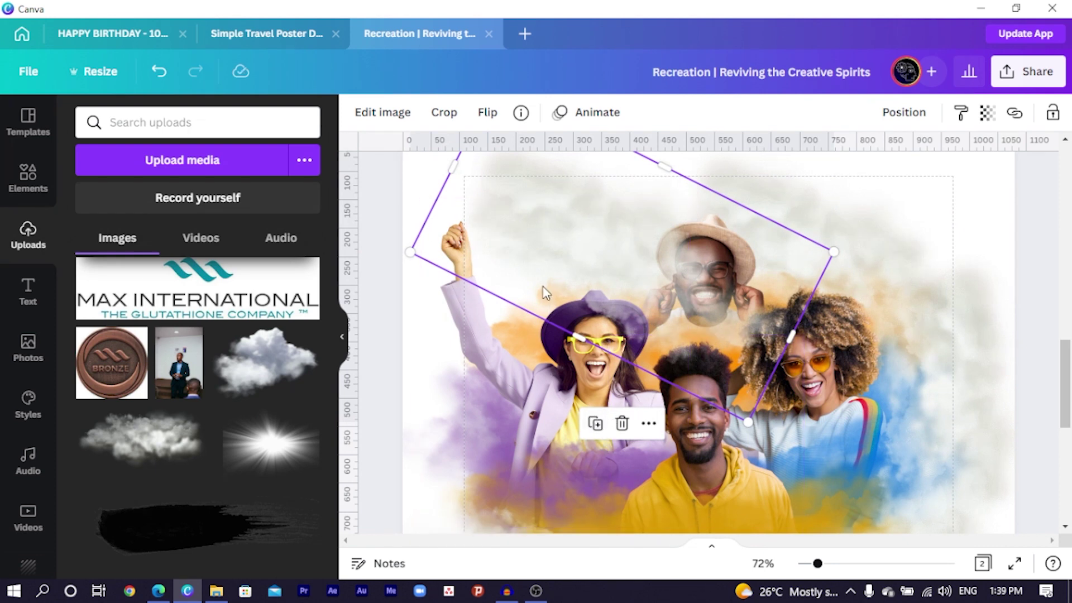
pyautogui.hotkey('ctrl', '-')
pyautogui.moveTo(692, 187); pyautogui.dragTo(600, 193)
pyautogui.moveTo(618, 256); pyautogui.dragTo(581, 255)
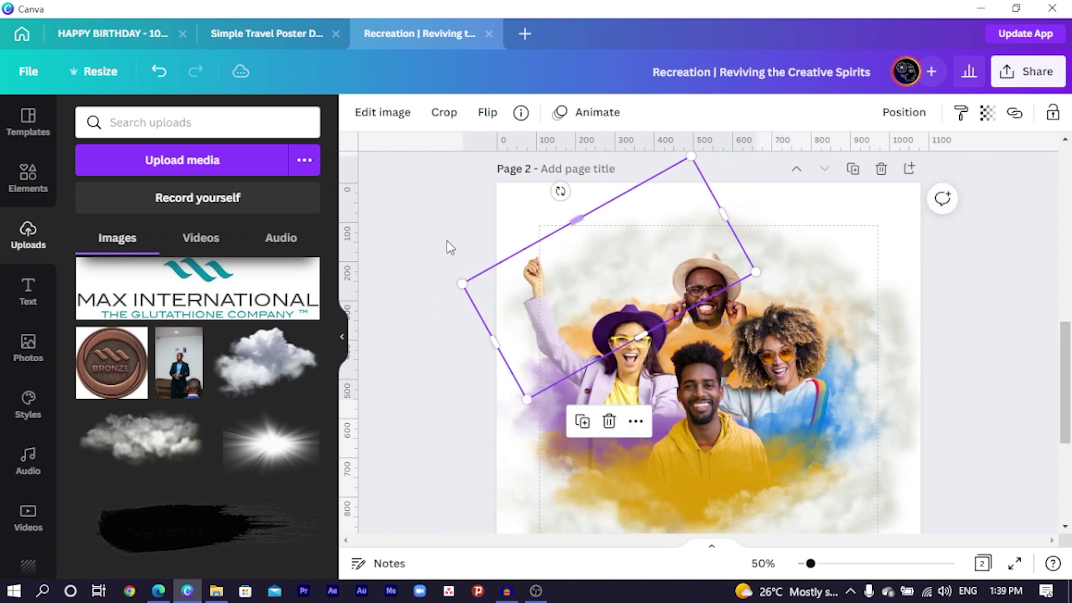
pyautogui.click(451, 275)
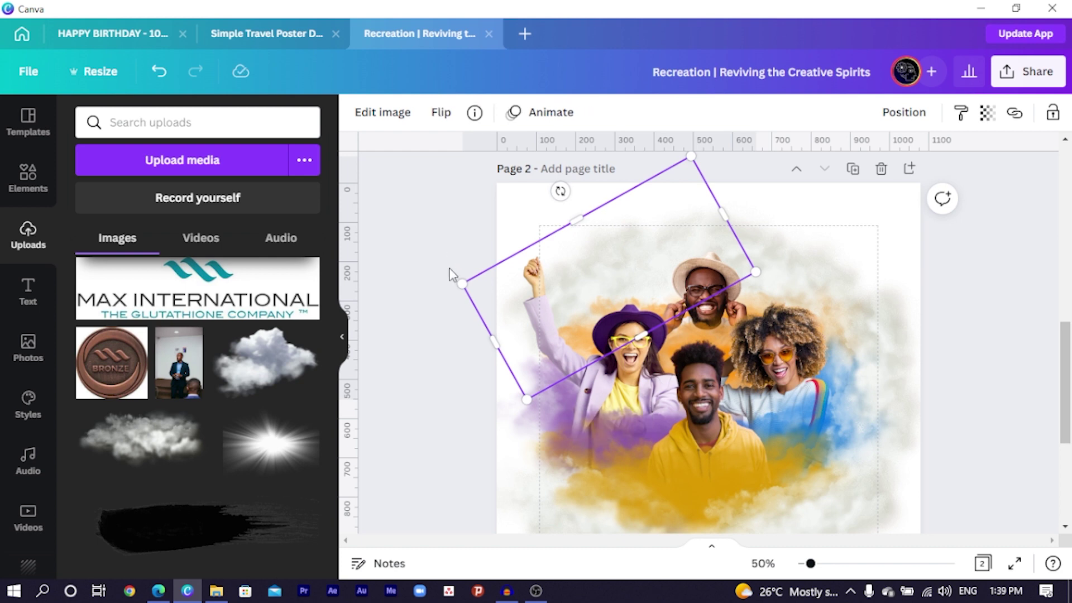
pyautogui.press('Tab')
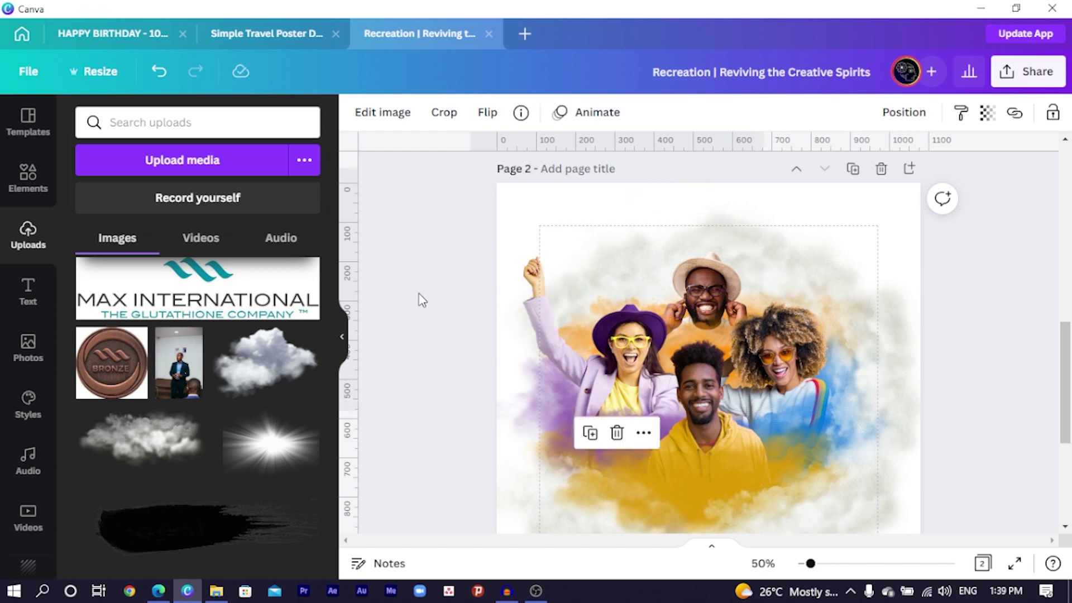
pyautogui.click(455, 237)
# Step: Search the photo library for "crowd"
pyautogui.scroll(-3, 552, 322)
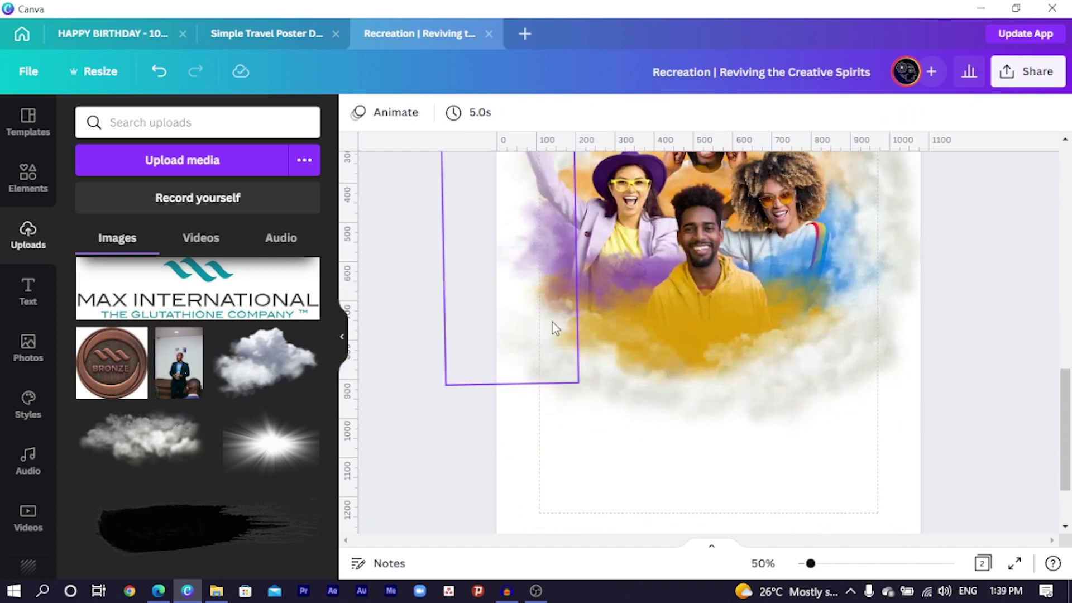
pyautogui.scroll(8, 565, 334)
pyautogui.scroll(1, 562, 332)
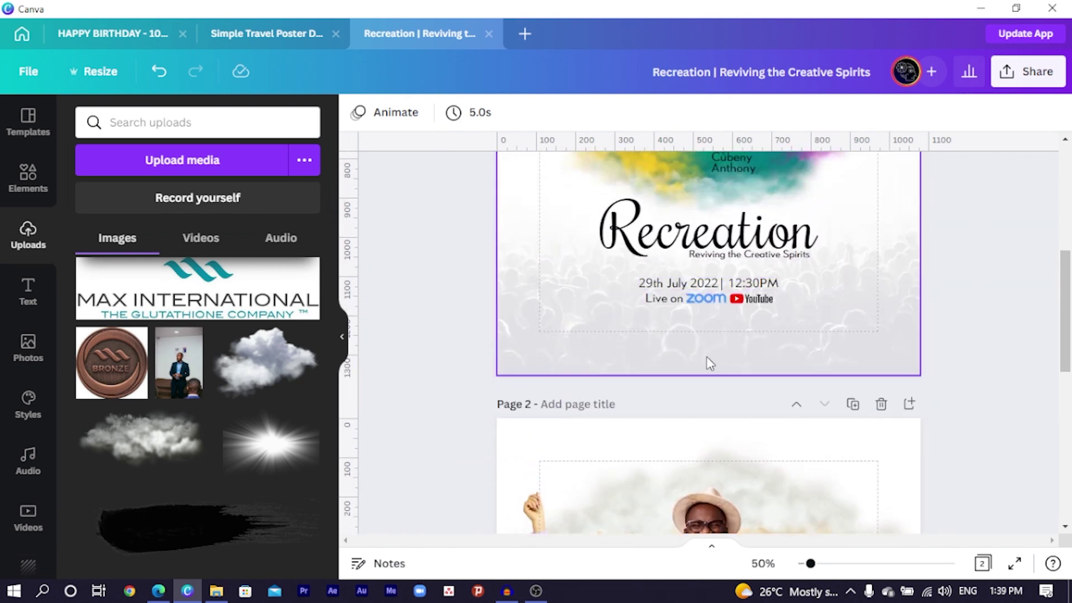
pyautogui.scroll(-3, 311, 359)
pyautogui.scroll(-7, 519, 352)
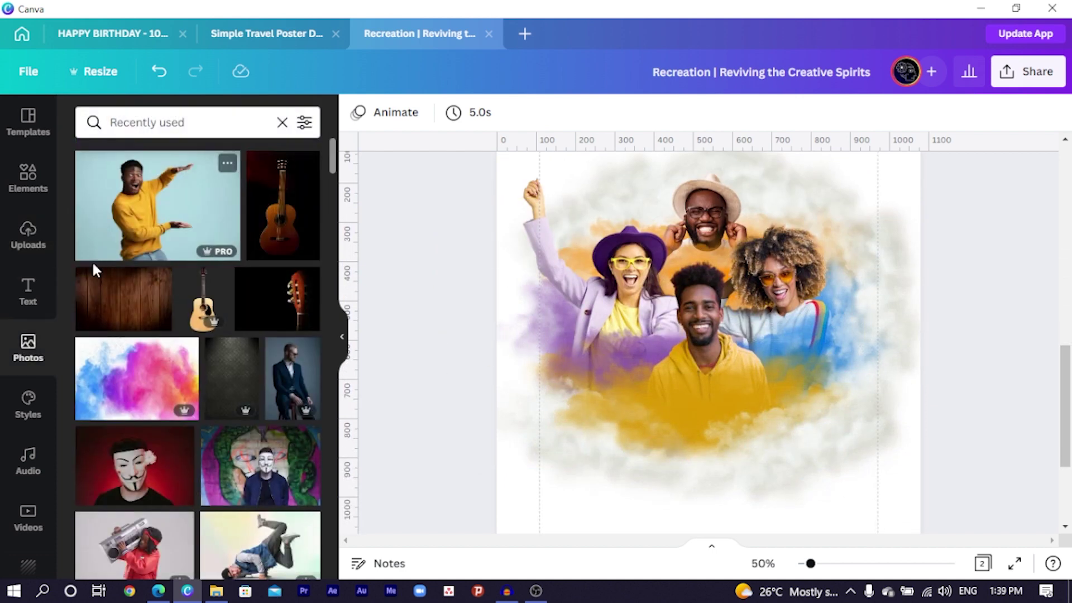
pyautogui.click(177, 121)
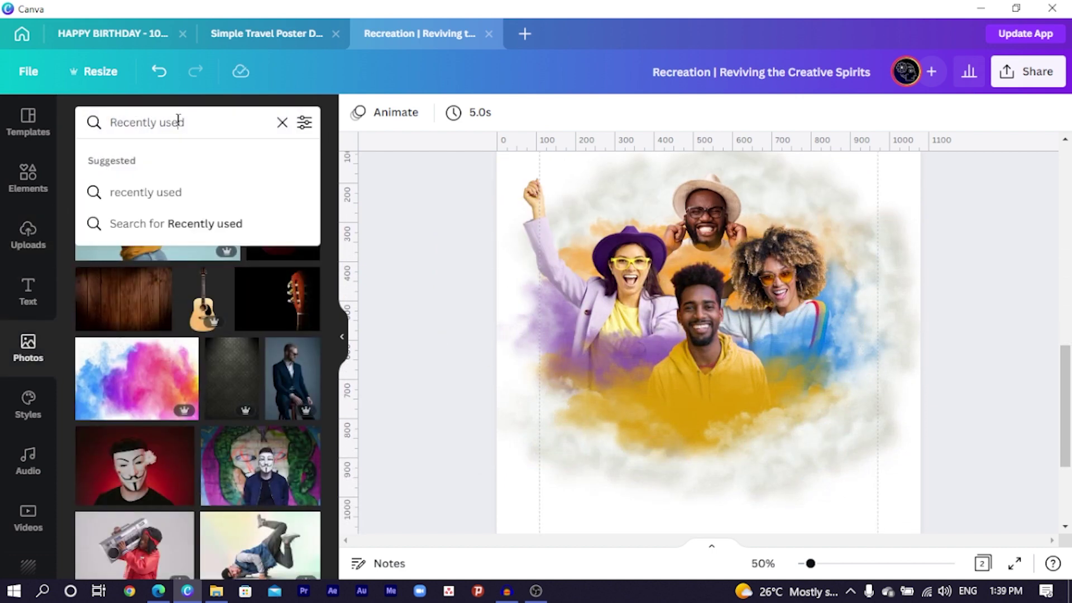
pyautogui.tripleClick(177, 122)
pyautogui.write('cro')
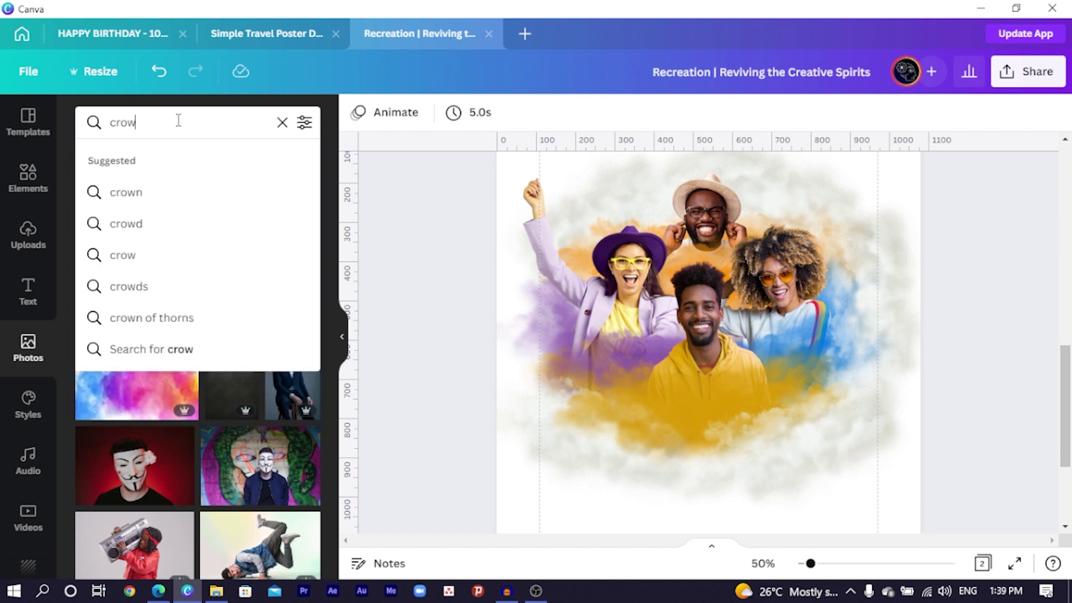
pyautogui.write('wd')
pyautogui.press('Return')
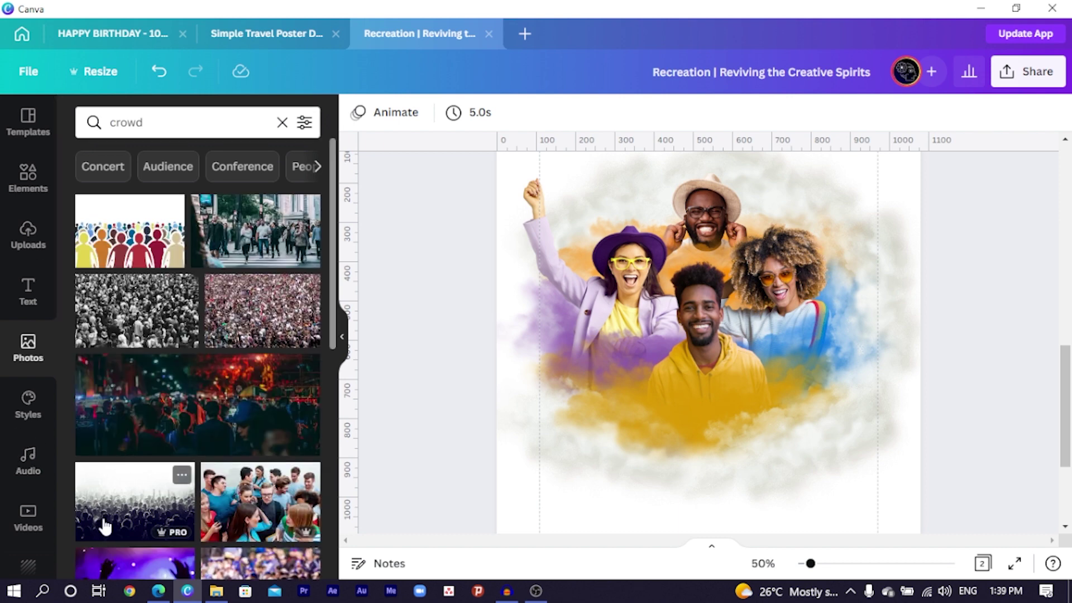
# Step: Add the black-and-white cheering crowd photo to page 2 and enlarge it to the full page width along the bottom edge
pyautogui.click(153, 517)
pyautogui.scroll(-3, 684, 359)
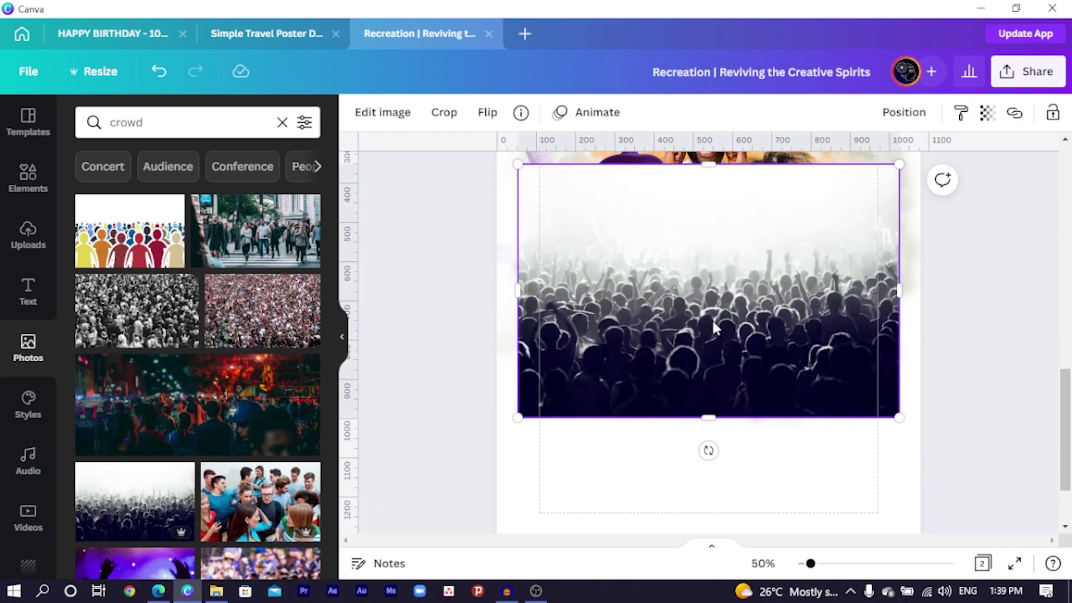
pyautogui.moveTo(712, 320); pyautogui.dragTo(694, 410)
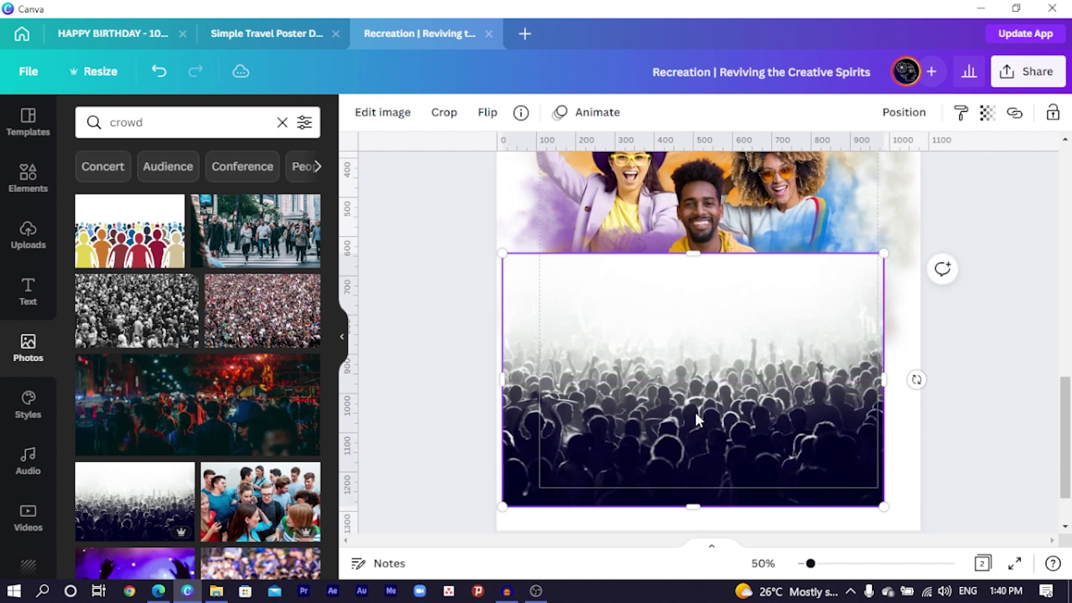
pyautogui.scroll(-3, 700, 369)
pyautogui.moveTo(705, 325); pyautogui.dragTo(682, 363)
pyautogui.moveTo(878, 222); pyautogui.dragTo(919, 194)
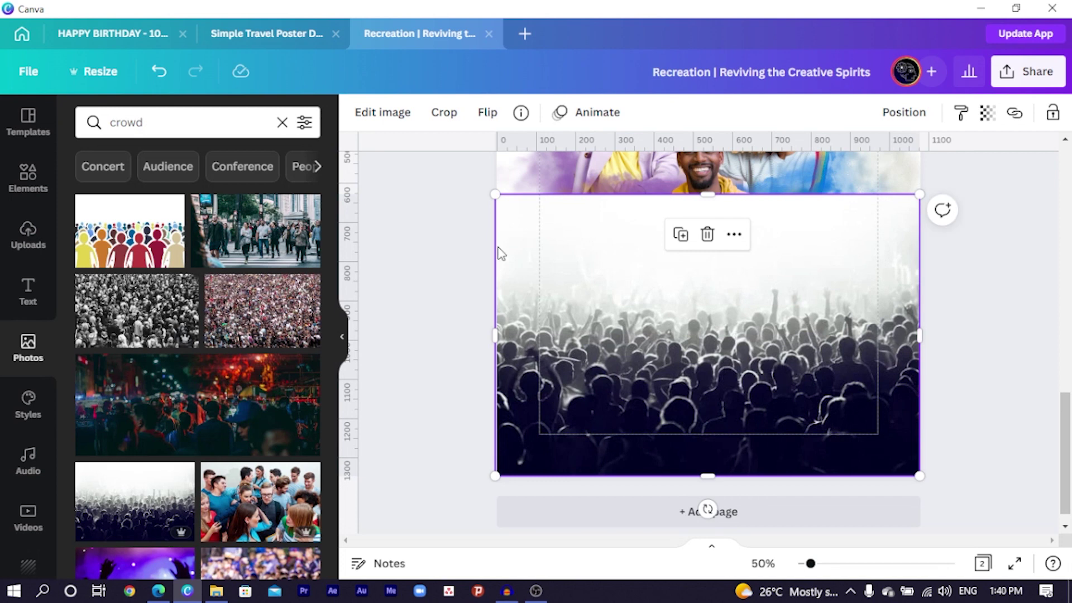
# Step: Send the crowd photo behind the clouds and people, and reduce its opacity to a faint background texture
pyautogui.rightClick(803, 409)
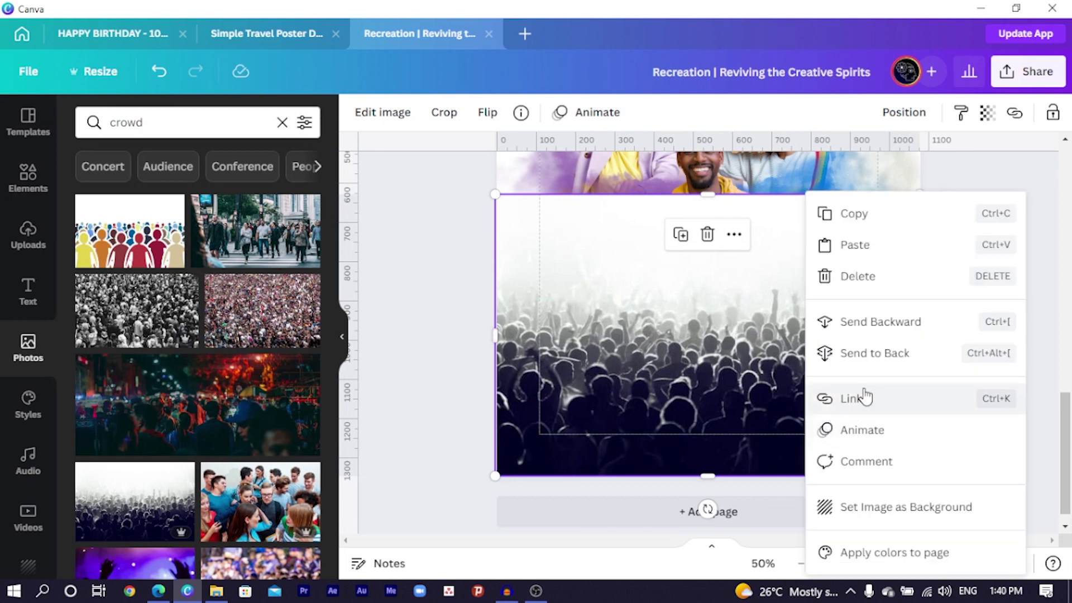
pyautogui.click(882, 352)
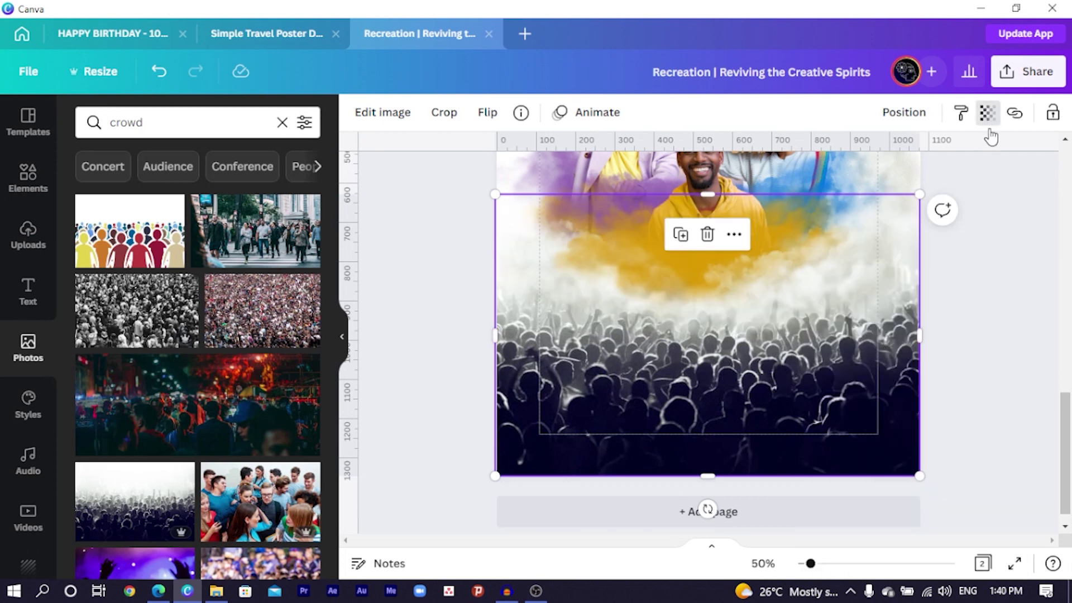
pyautogui.click(986, 112)
pyautogui.moveTo(980, 190); pyautogui.dragTo(843, 214)
pyautogui.click(458, 360)
pyautogui.click(458, 360)
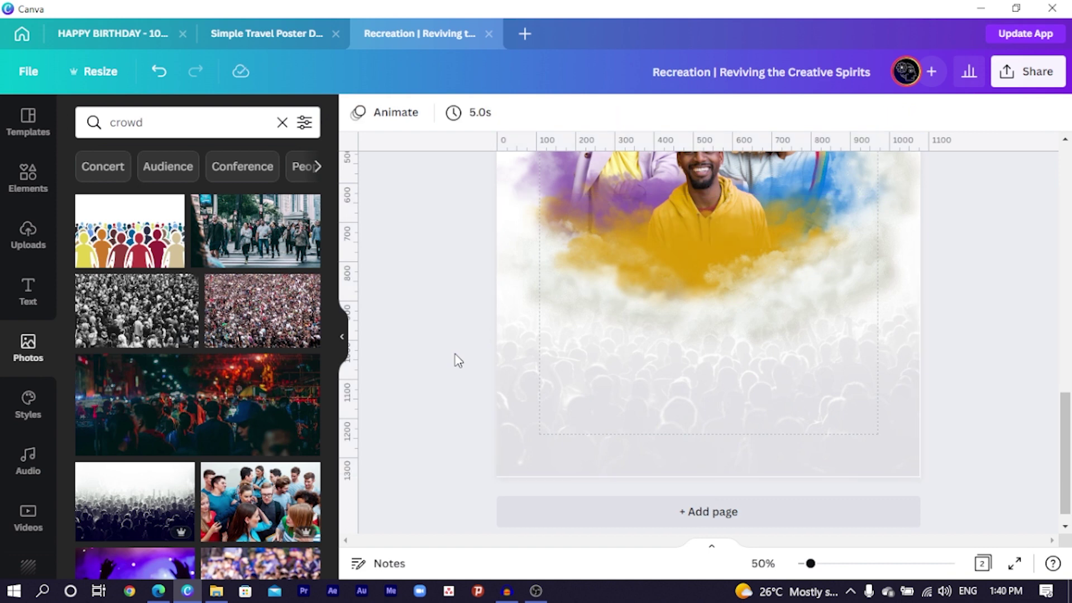
# Step: Copy the Recreation title, tagline, date line, "Live on" text and the Zoom and YouTube logos from page 1 onto page 2
pyautogui.scroll(-5, 457, 360)
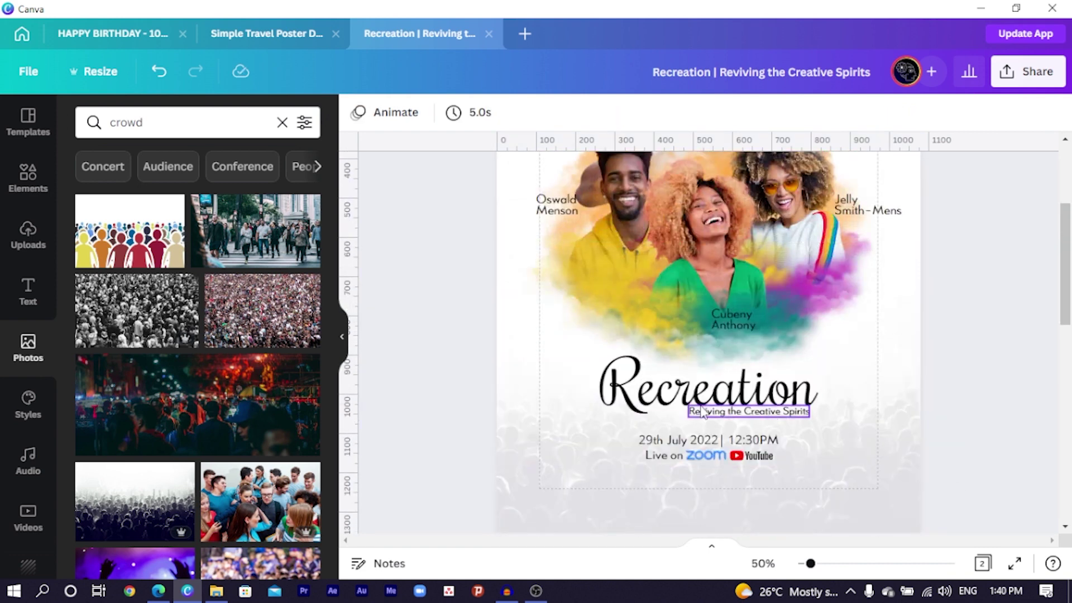
pyautogui.click(704, 414)
pyautogui.keyDown('shift'); pyautogui.click(695, 440); pyautogui.keyUp('shift')
pyautogui.keyDown('shift'); pyautogui.click(664, 455); pyautogui.keyUp('shift')
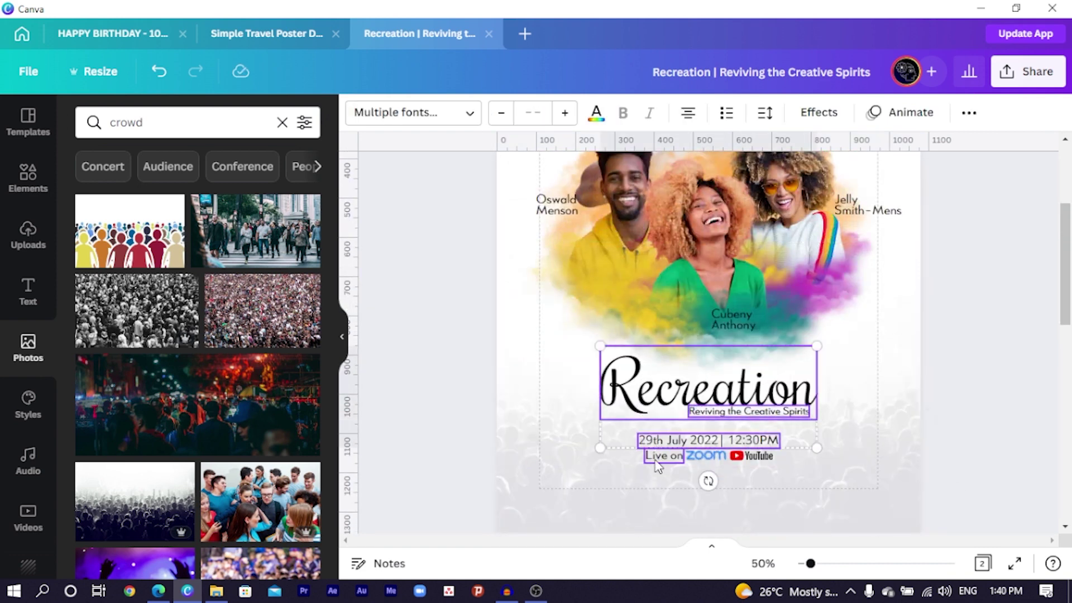
pyautogui.keyDown('shift'); pyautogui.click(704, 455); pyautogui.keyUp('shift')
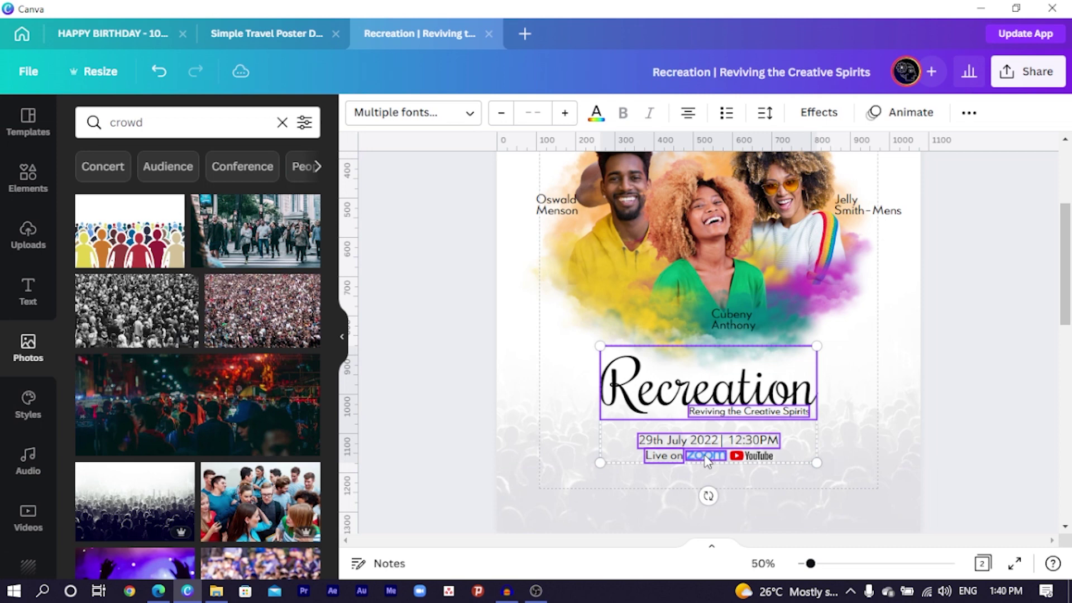
pyautogui.keyDown('shift'); pyautogui.click(751, 455); pyautogui.keyUp('shift')
pyautogui.scroll(-10, 750, 456)
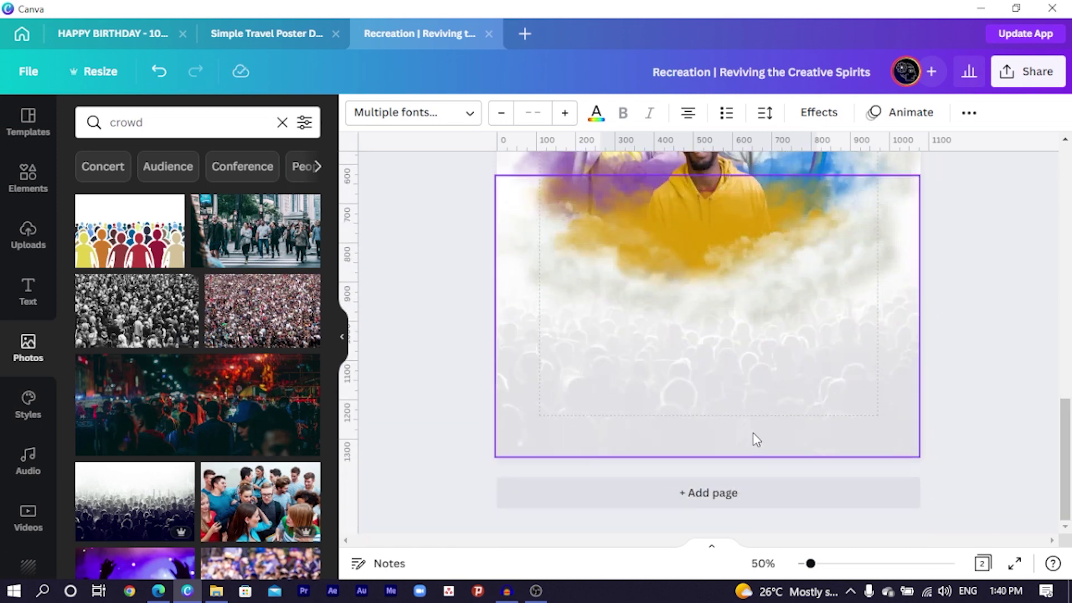
pyautogui.hotkey('ctrl', 'v')
# Step: Copy the four name labels around the people on page 1 onto page 2
pyautogui.scroll(10, 664, 403)
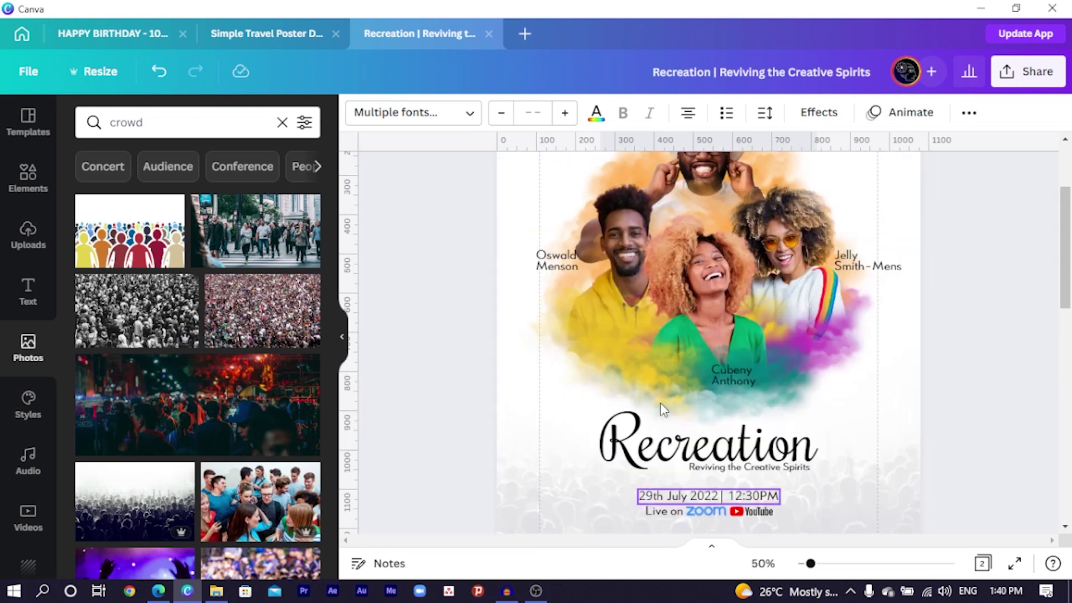
pyautogui.scroll(2, 661, 409)
pyautogui.click(871, 343)
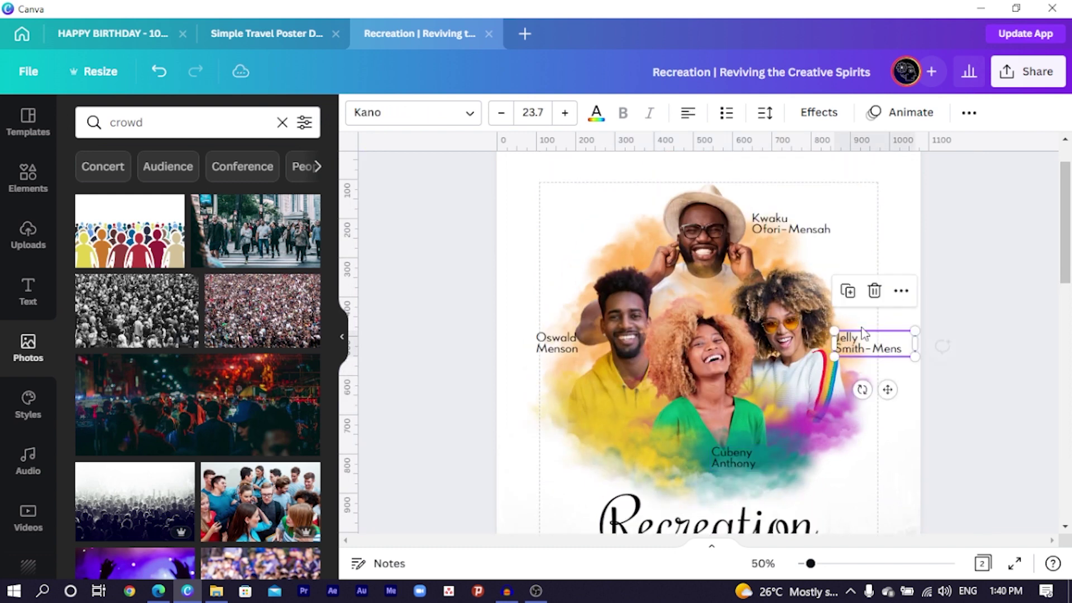
pyautogui.keyDown('shift'); pyautogui.click(779, 237); pyautogui.keyUp('shift')
pyautogui.keyDown('shift'); pyautogui.click(557, 343); pyautogui.keyUp('shift')
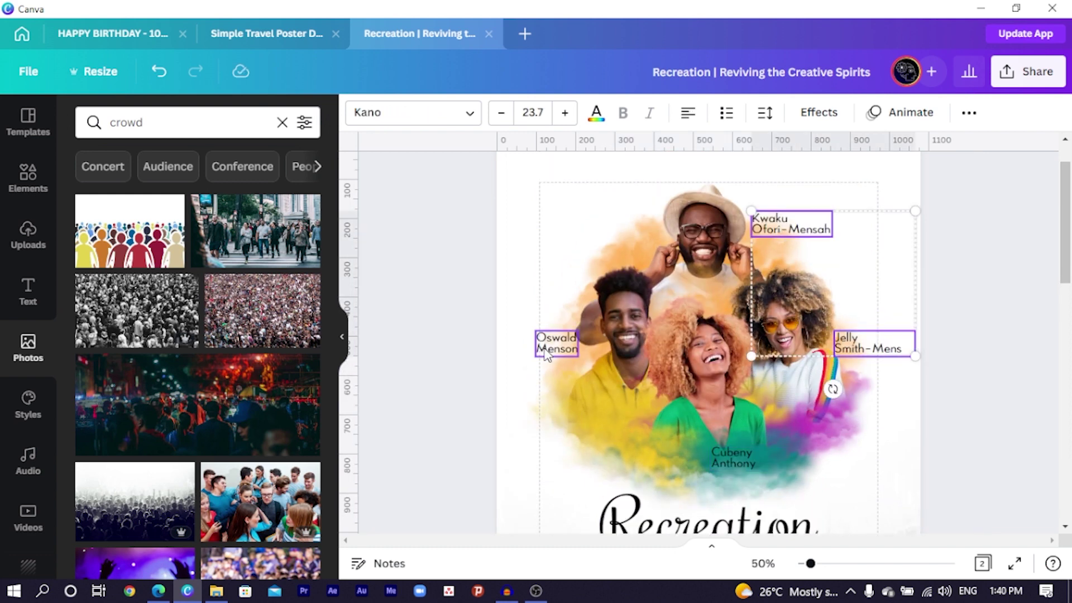
pyautogui.keyDown('shift'); pyautogui.click(725, 459); pyautogui.keyUp('shift')
pyautogui.scroll(-10, 725, 455)
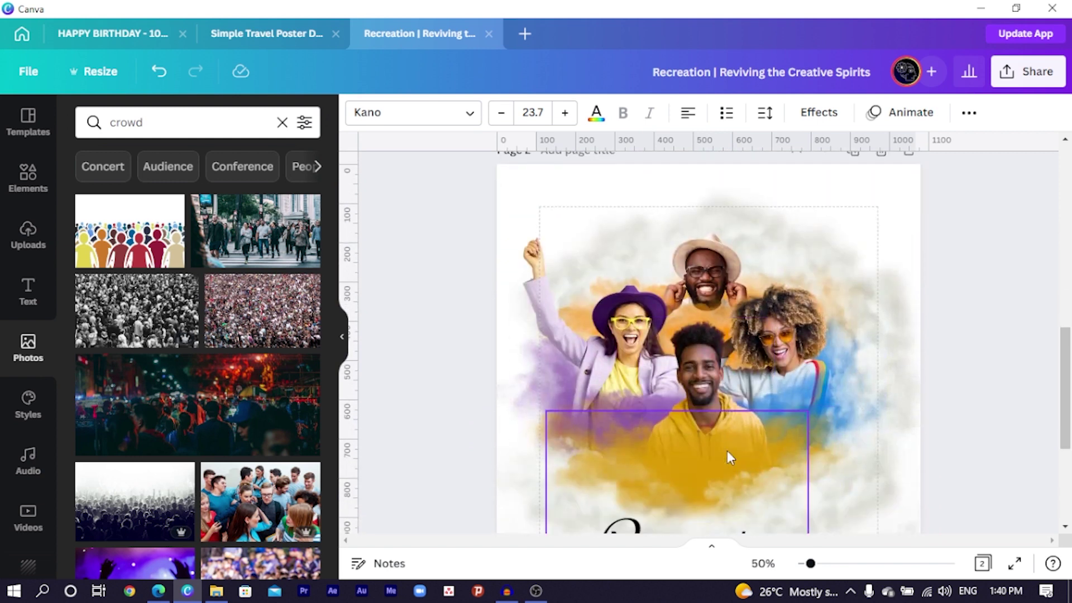
pyautogui.click(418, 422)
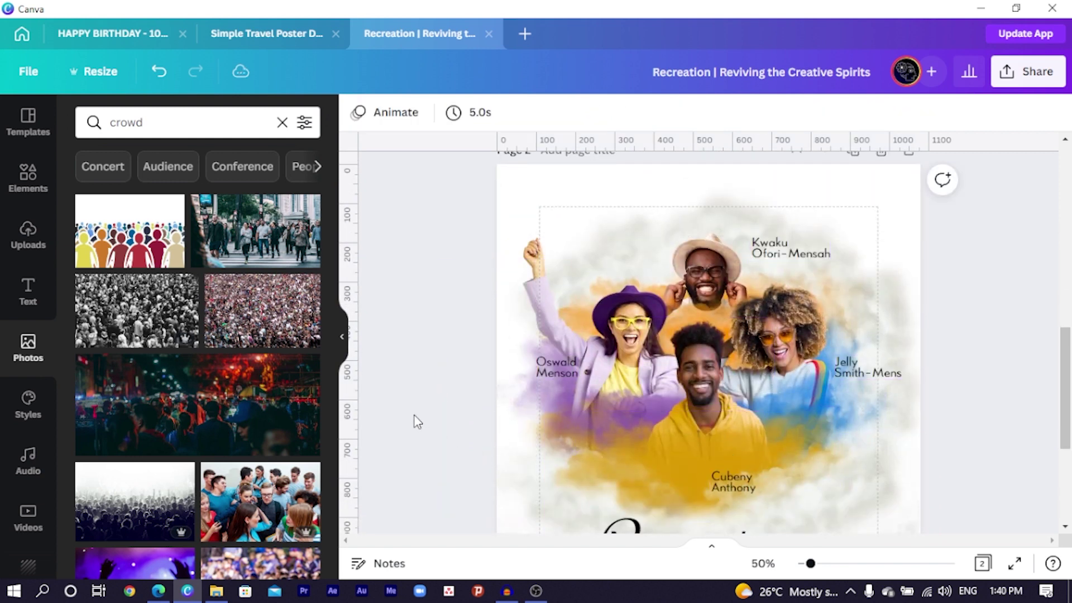
pyautogui.hotkey('ctrl', '-')
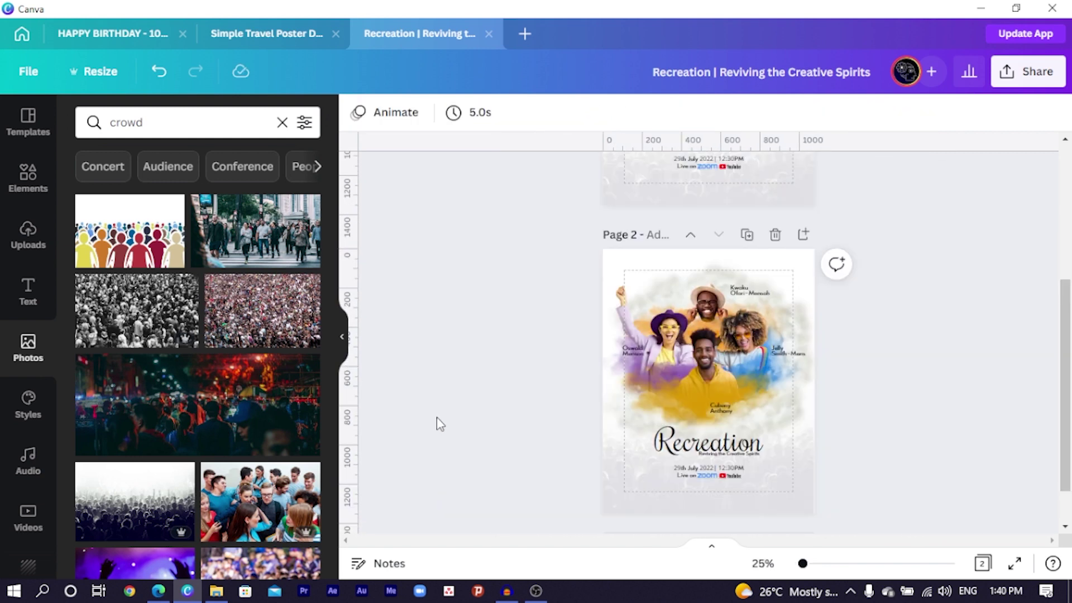